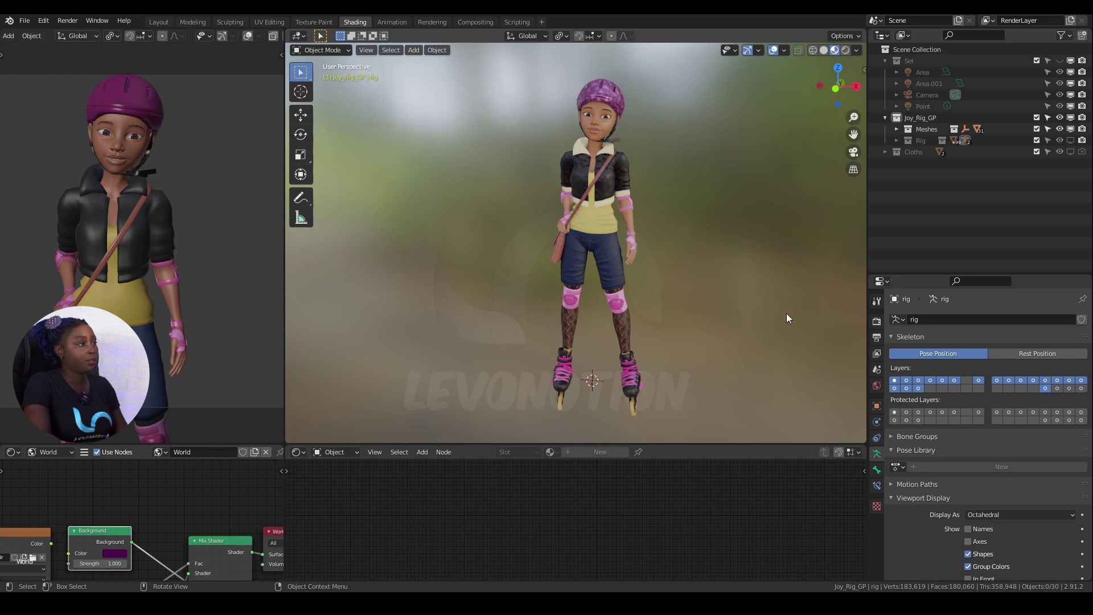
# - Delete the black jacket from the roller-skating character
pyautogui.keyDown('shift'); pyautogui.moveTo(641, 263); pyautogui.dragTo(647, 256, button='middle'); pyautogui.keyUp('shift')
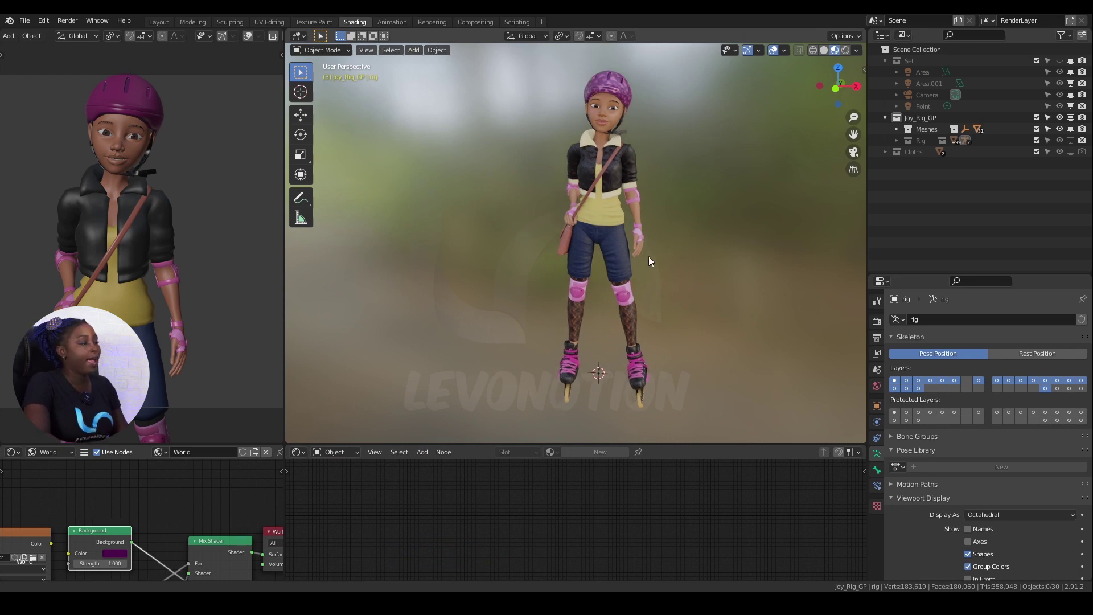
pyautogui.scroll(1, 646, 255)
pyautogui.scroll(-1, 646, 255)
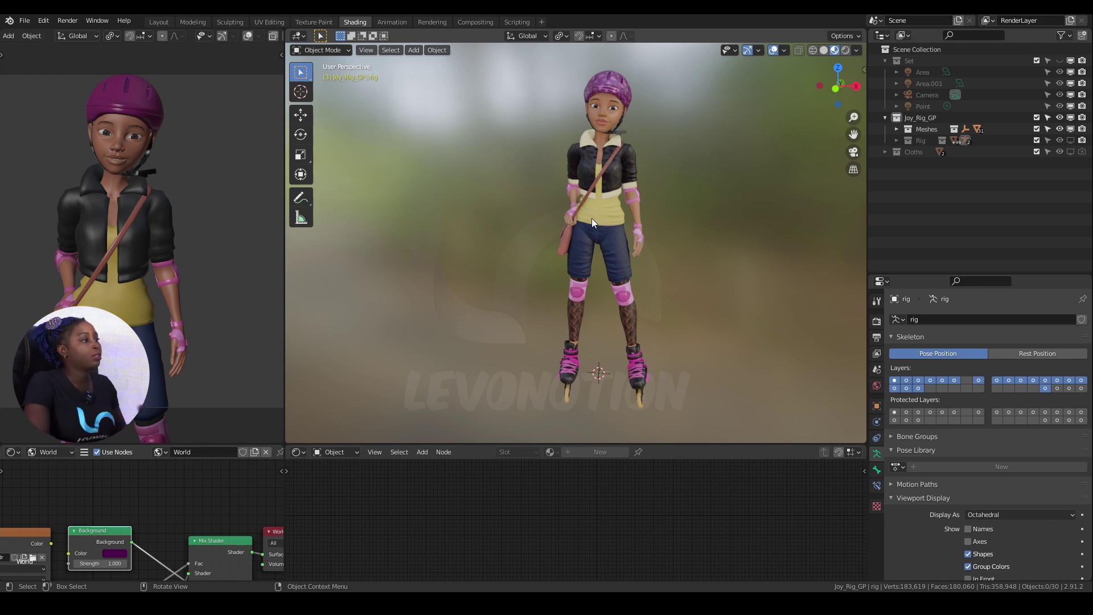
pyautogui.click(623, 213)
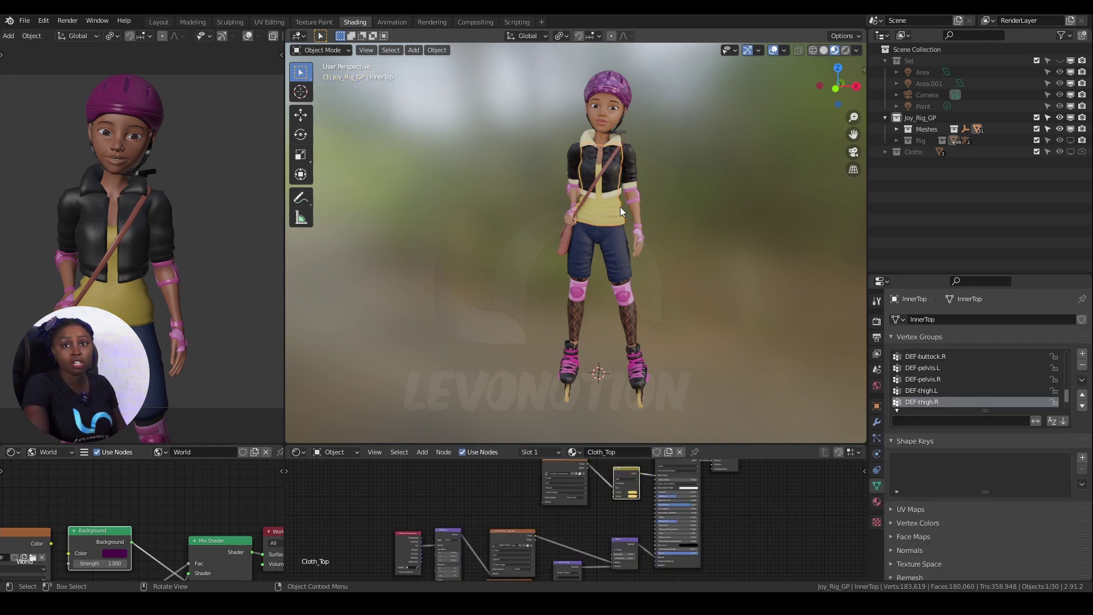
pyautogui.click(632, 174)
pyautogui.scroll(2, 589, 191)
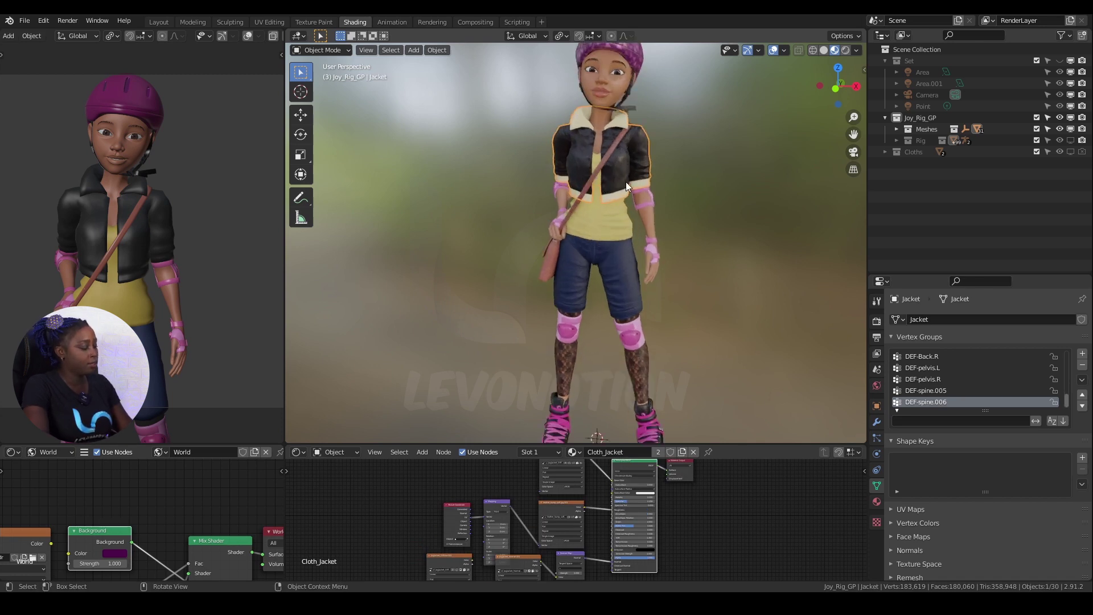
pyautogui.press('Delete')
pyautogui.moveTo(619, 182); pyautogui.dragTo(603, 212, button='middle')
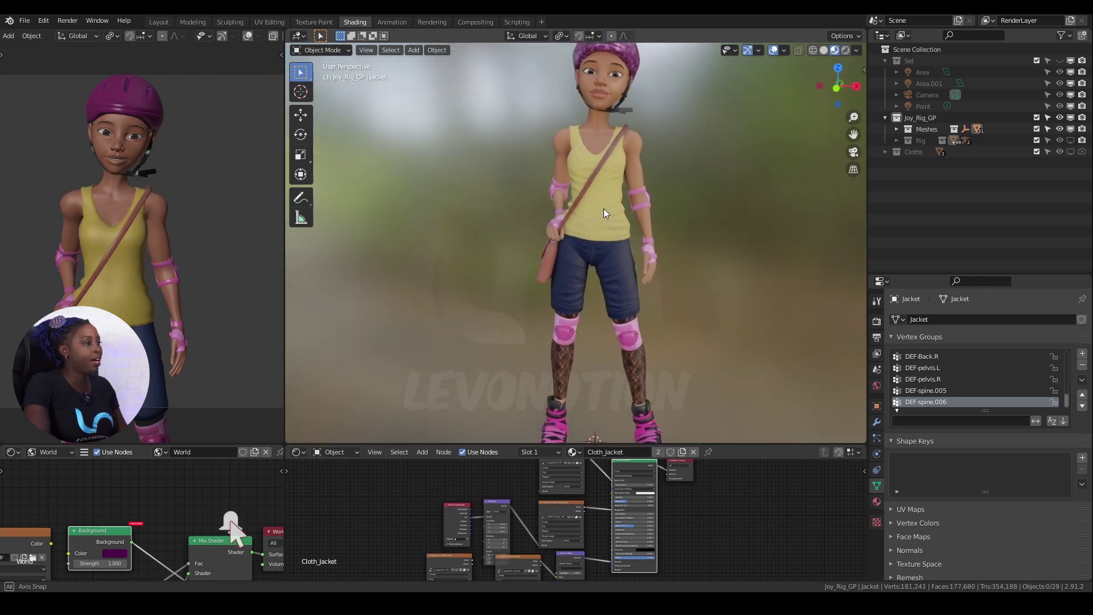
# - Select the yellow inner top and inspect the cavity texture, Mix and Principled BSDF nodes of its Cloth_Top material
pyautogui.scroll(1, 603, 208)
pyautogui.click(606, 207)
pyautogui.scroll(3, 617, 199)
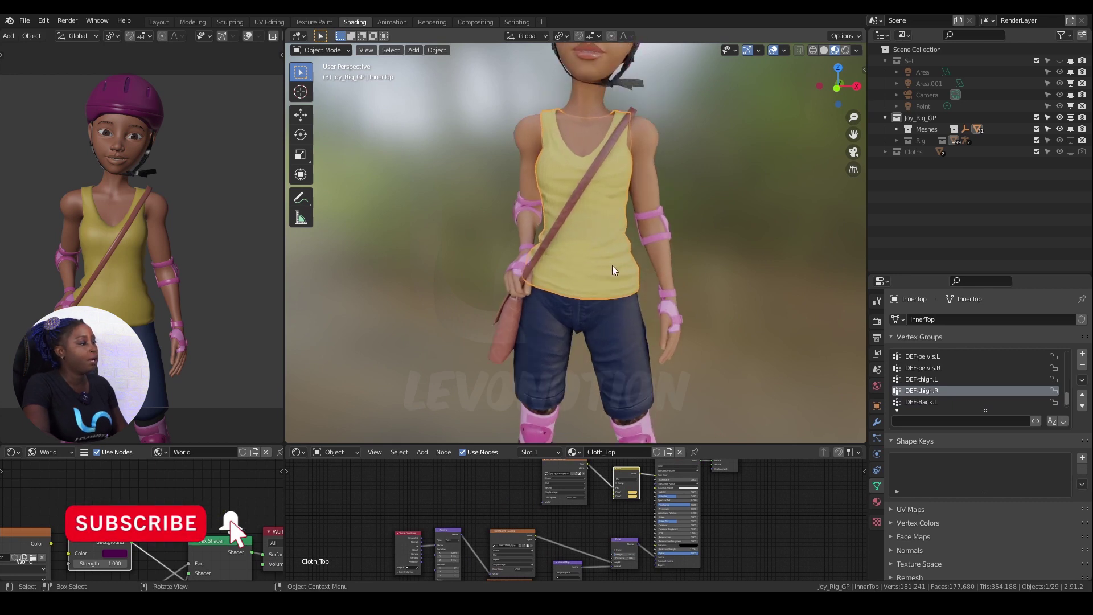
pyautogui.moveTo(613, 266); pyautogui.dragTo(616, 252, button='middle')
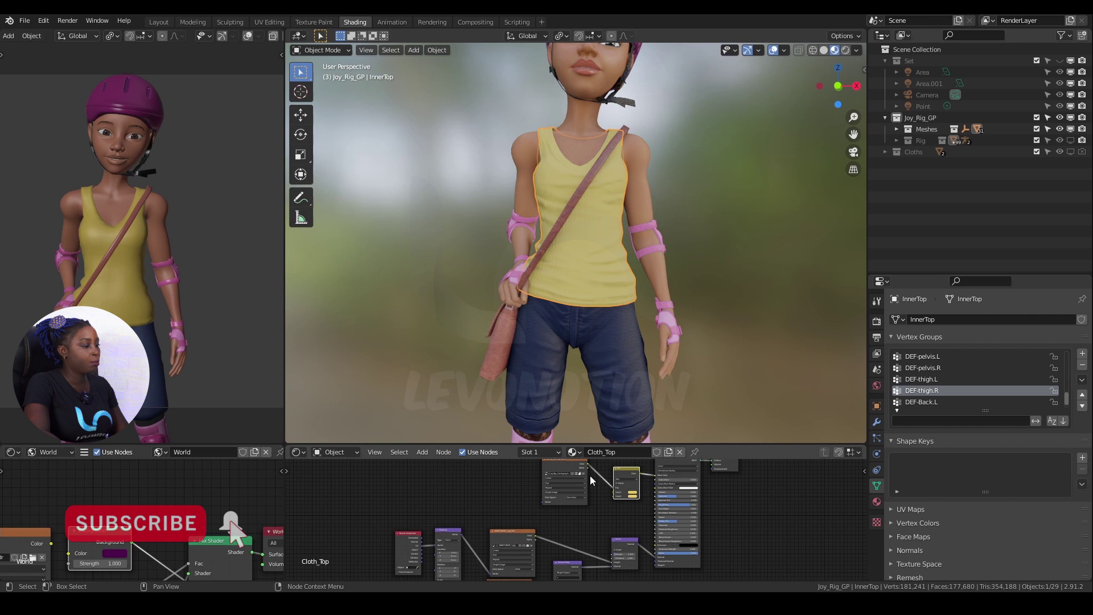
pyautogui.scroll(2, 590, 476)
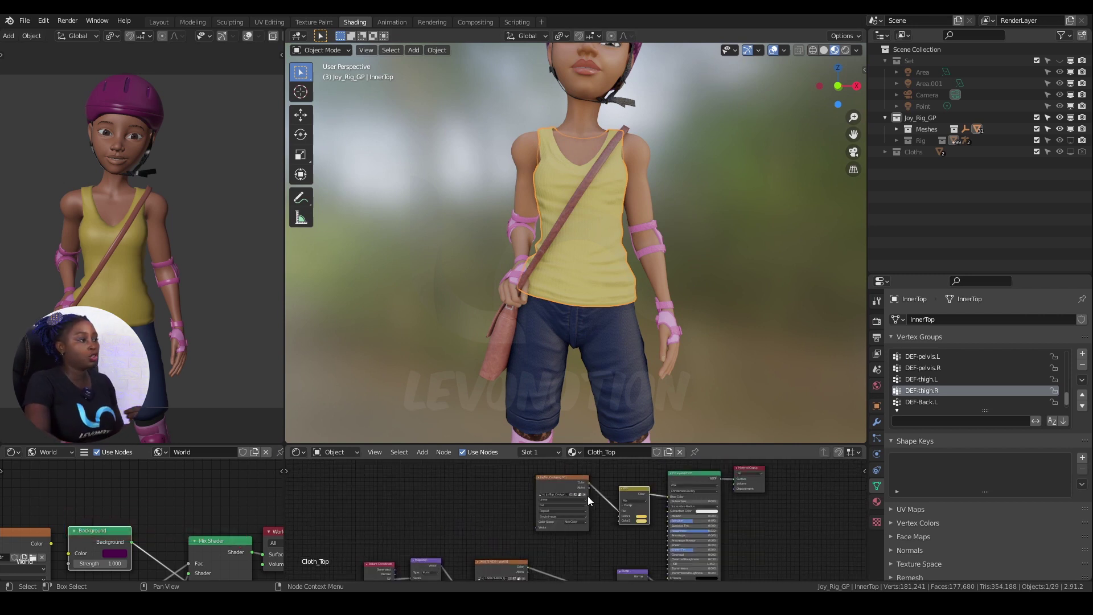
pyautogui.moveTo(181, 602)
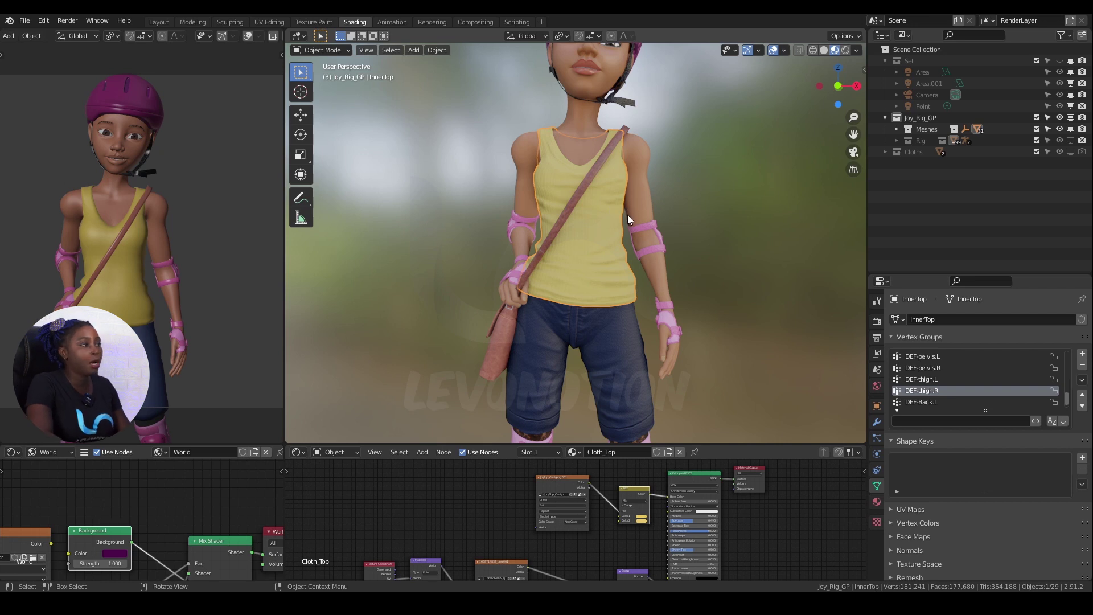
pyautogui.moveTo(640, 216); pyautogui.dragTo(637, 186, button='middle')
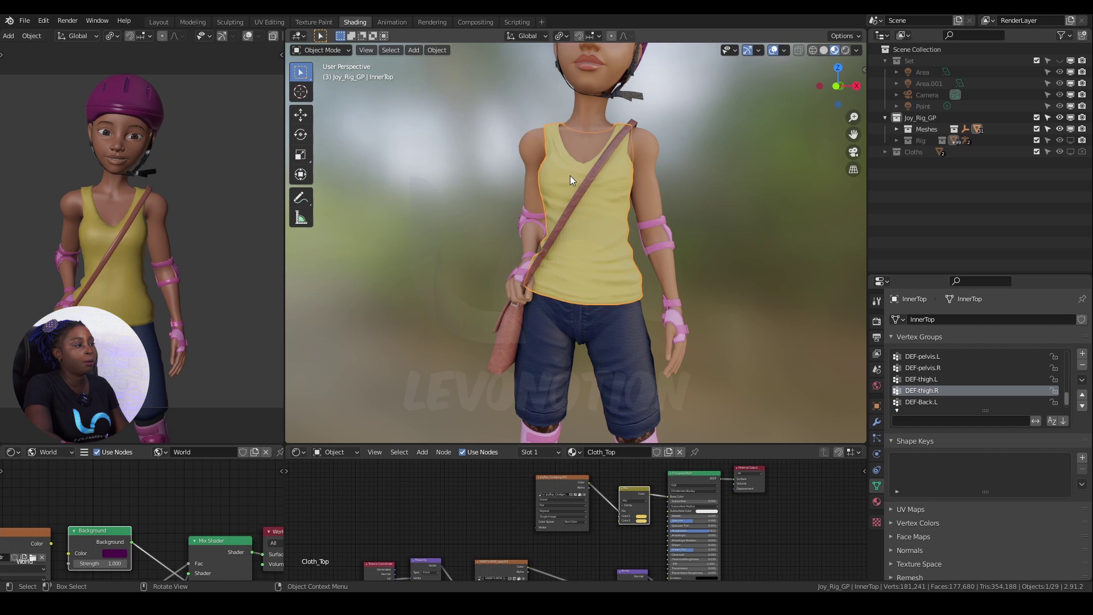
pyautogui.moveTo(569, 176)
pyautogui.mouseDown(button='middle')
pyautogui.moveTo(649, 176)
pyautogui.moveTo(531, 171)
pyautogui.moveTo(552, 180)
pyautogui.moveTo(533, 185)
pyautogui.moveTo(569, 186)
pyautogui.mouseUp(button='middle')
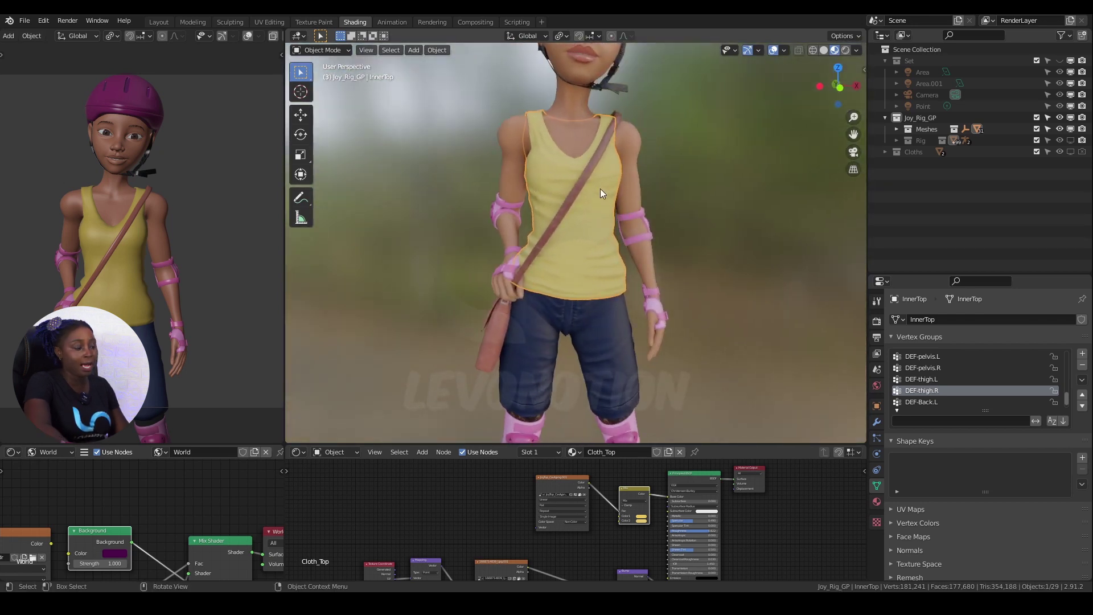
pyautogui.scroll(3, 636, 525)
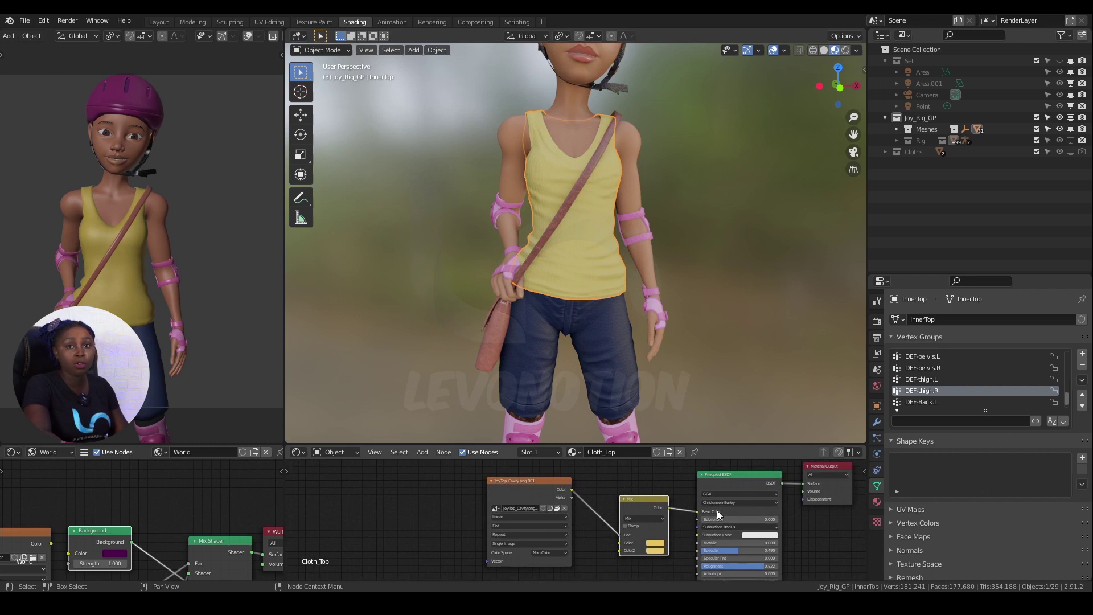
pyautogui.moveTo(608, 256); pyautogui.dragTo(605, 252, button='middle')
pyautogui.scroll(3, 633, 550)
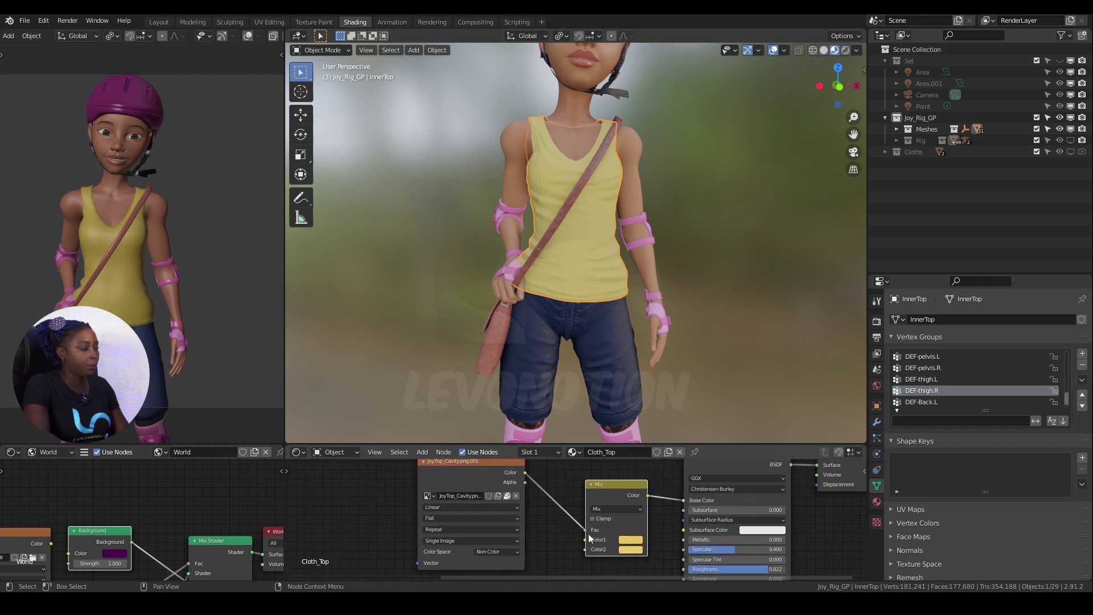
# - Recolour the inner top by setting the Mix node's Color1 to pink and Color2 to red
pyautogui.click(637, 540)
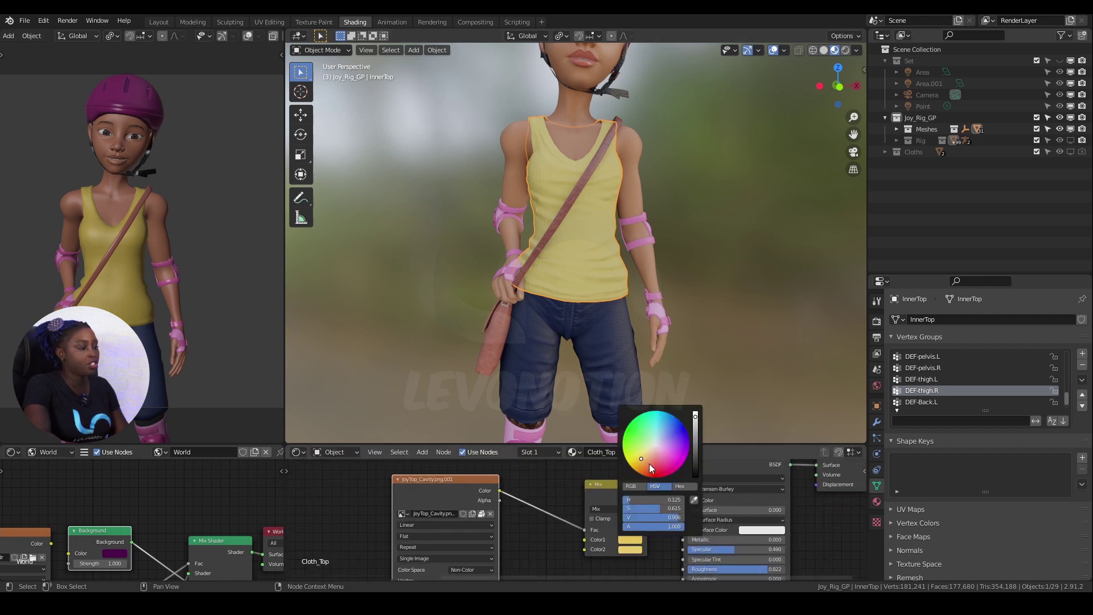
pyautogui.moveTo(648, 463); pyautogui.dragTo(656, 467)
pyautogui.click(629, 549)
pyautogui.click(662, 454)
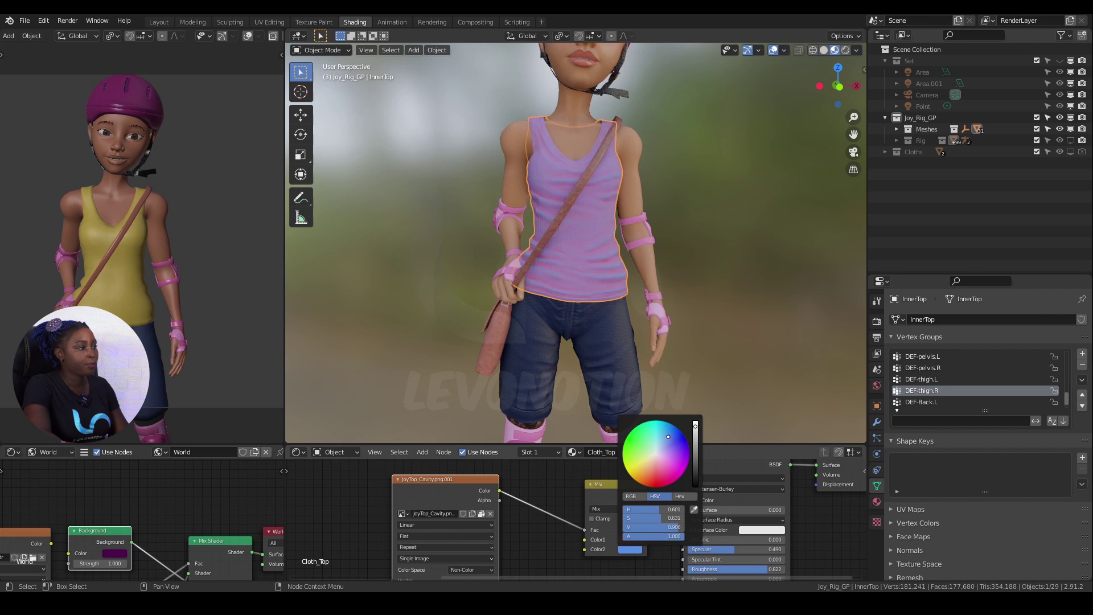
pyautogui.click(653, 483)
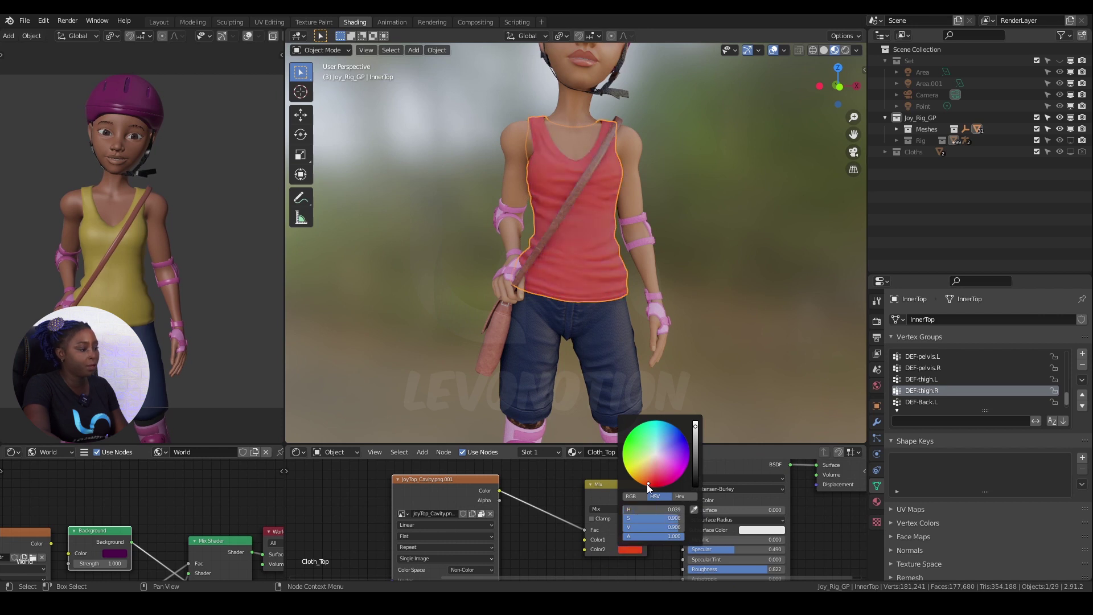
pyautogui.click(631, 539)
pyautogui.click(645, 473)
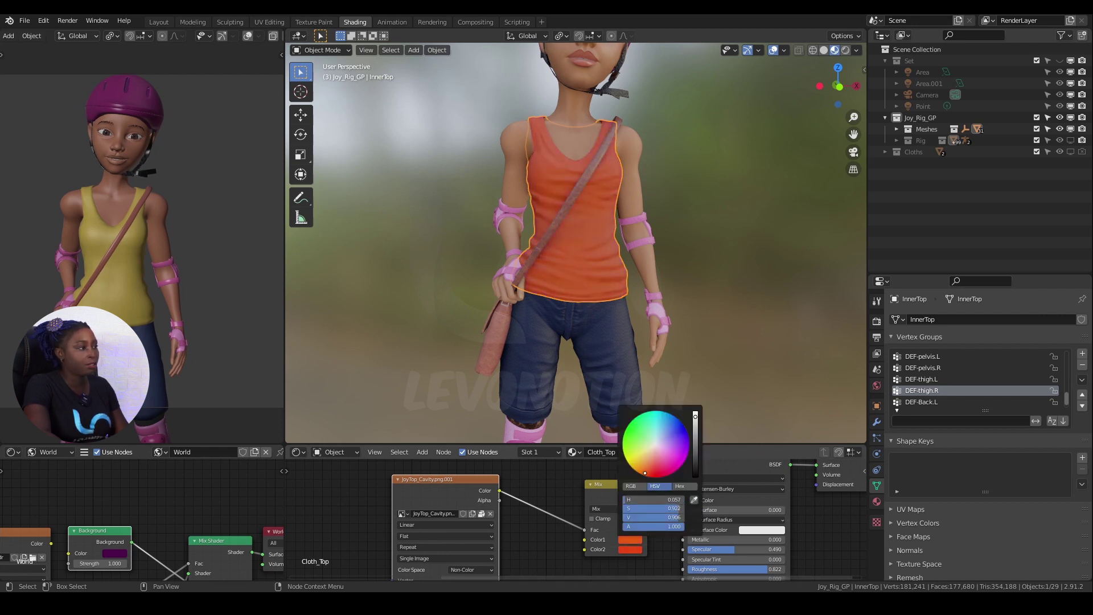
pyautogui.click(662, 464)
pyautogui.scroll(-5, 504, 312)
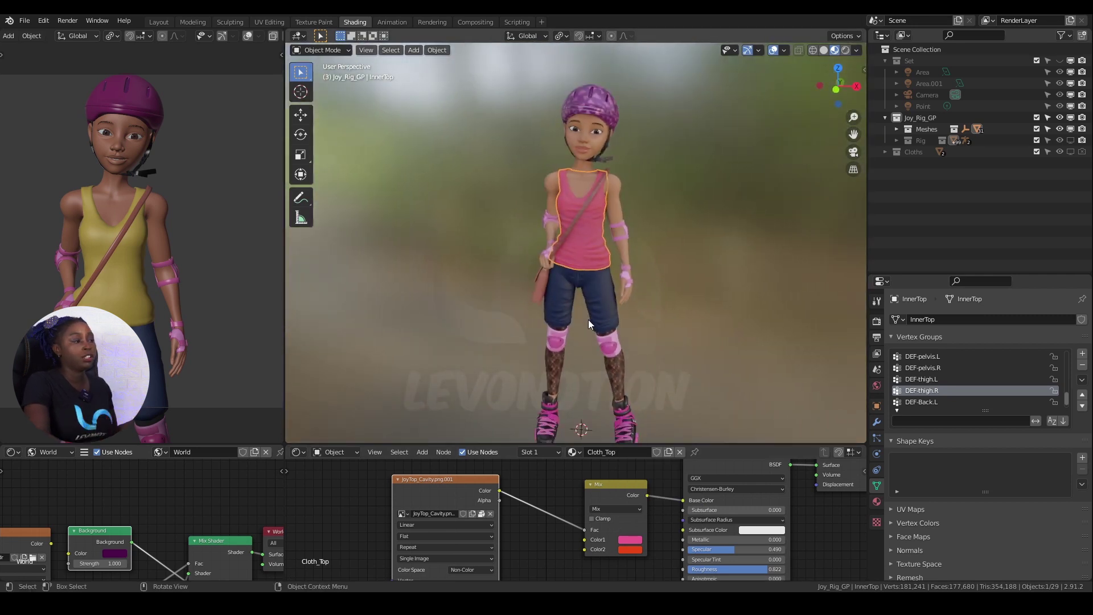
pyautogui.scroll(3, 605, 293)
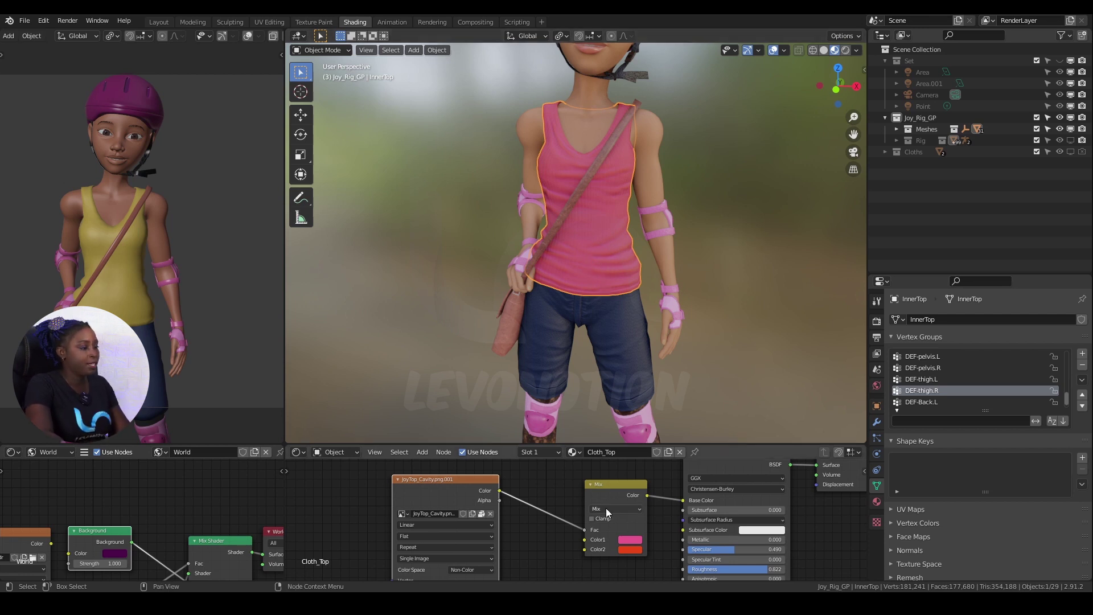
# - Enlarge the node editor area and reposition the cavity texture and Mix nodes to make room for another node
pyautogui.scroll(-2, 606, 508)
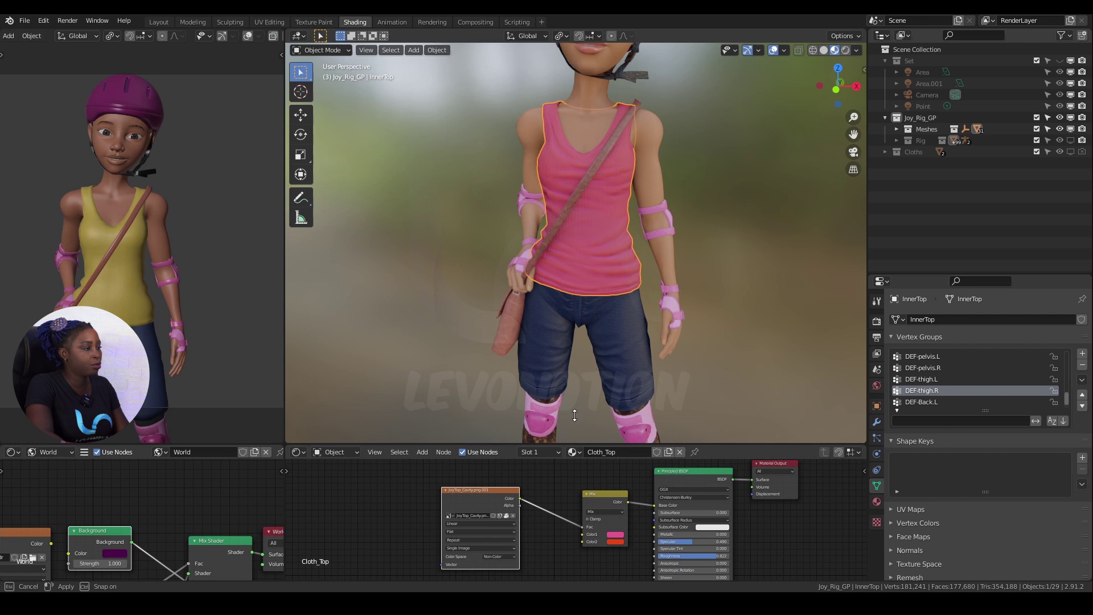
pyautogui.moveTo(575, 445); pyautogui.dragTo(575, 393)
pyautogui.moveTo(553, 488); pyautogui.dragTo(562, 514, button='middle')
pyautogui.scroll(1, 550, 472)
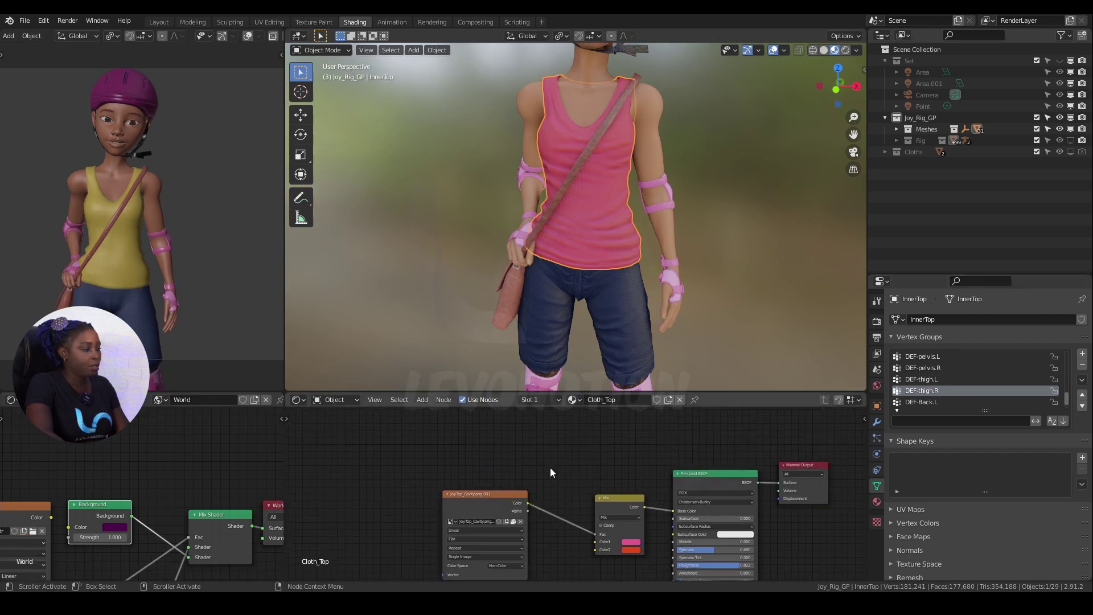
pyautogui.moveTo(491, 505); pyautogui.dragTo(501, 520)
pyautogui.moveTo(550, 517); pyautogui.dragTo(563, 519, button='middle')
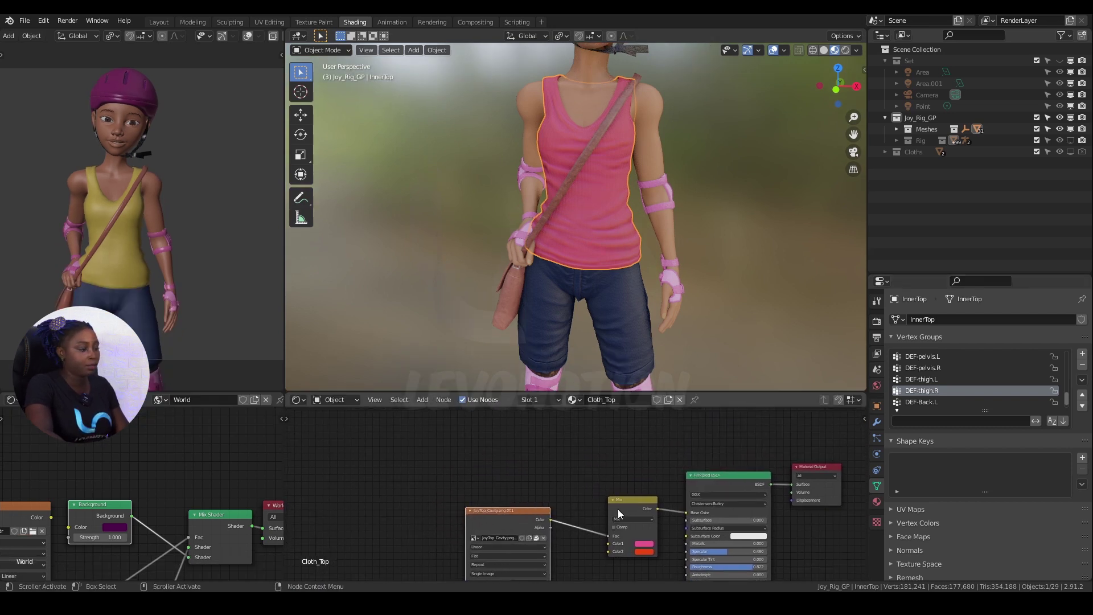
pyautogui.moveTo(617, 504); pyautogui.dragTo(612, 509)
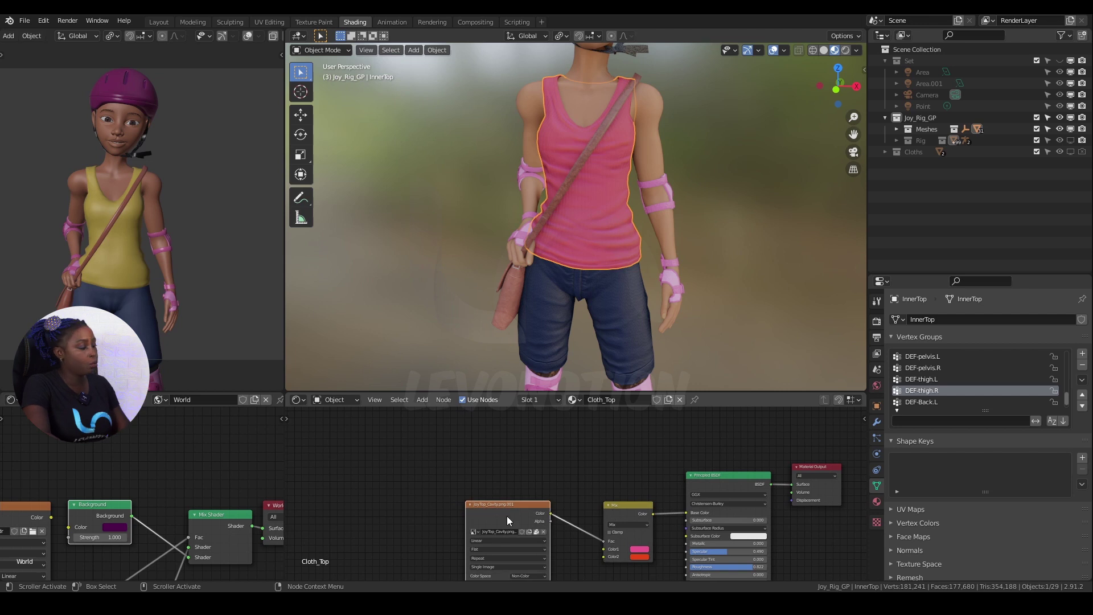
pyautogui.moveTo(508, 521); pyautogui.dragTo(502, 517)
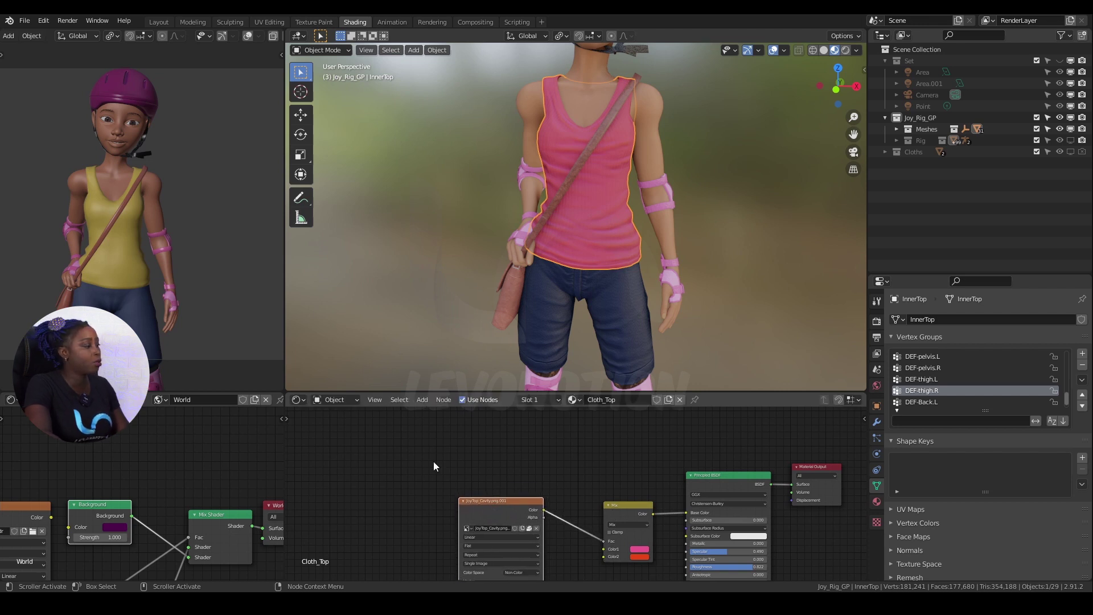
# - Add an Image Texture node above the cavity texture node and load Levonotion Logo Plain.png from the HTT textures folder
pyautogui.click(422, 399)
pyautogui.moveTo(450, 458)
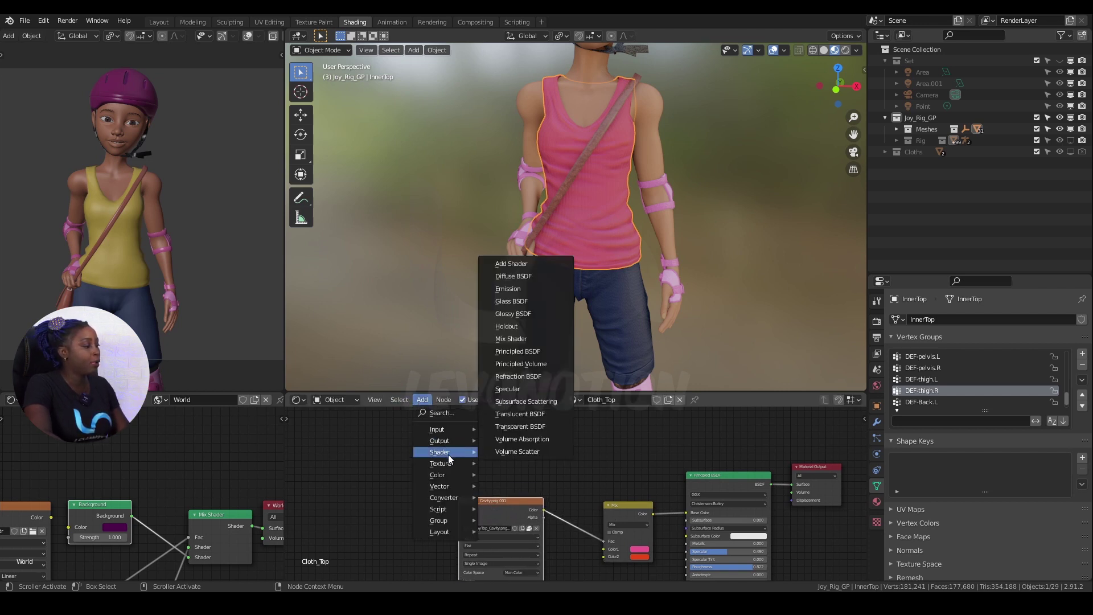
pyautogui.click(512, 364)
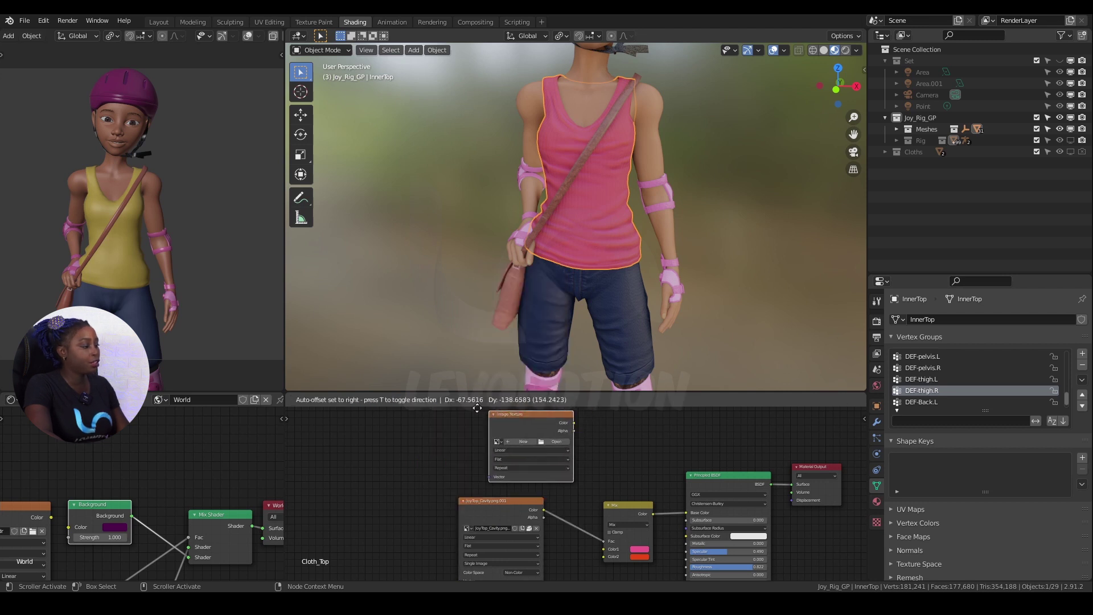
pyautogui.click(460, 416)
pyautogui.click(528, 447)
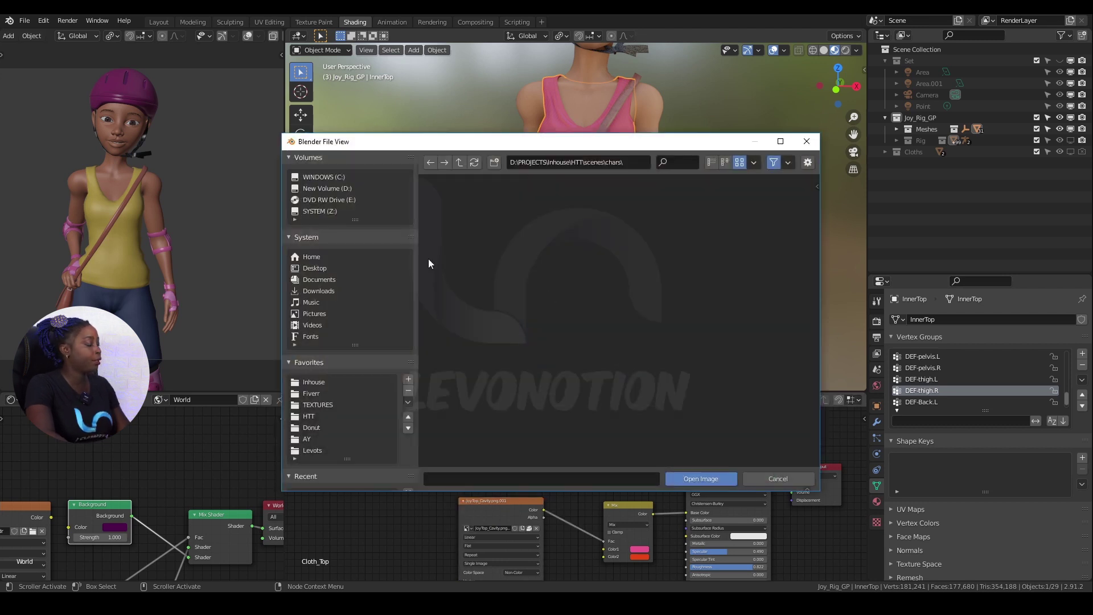
pyautogui.click(317, 417)
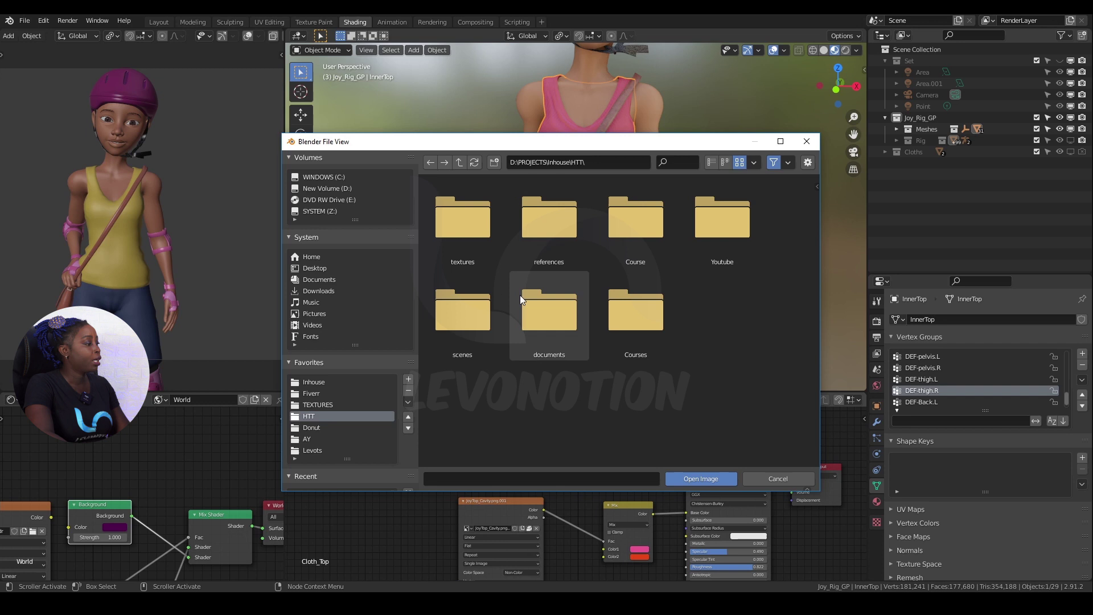
pyautogui.click(476, 236)
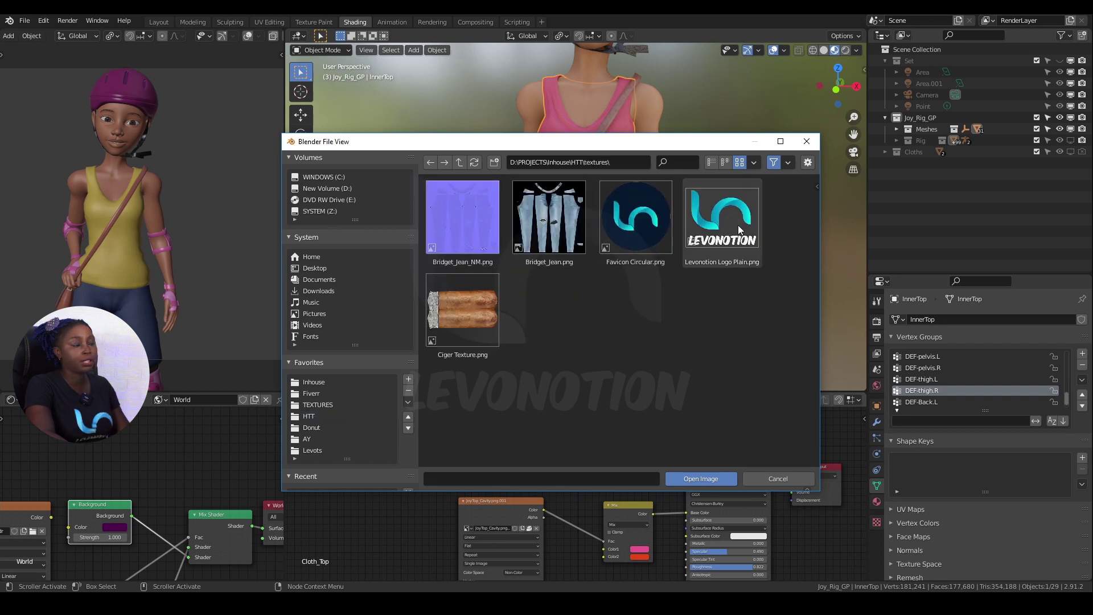
pyautogui.doubleClick(738, 229)
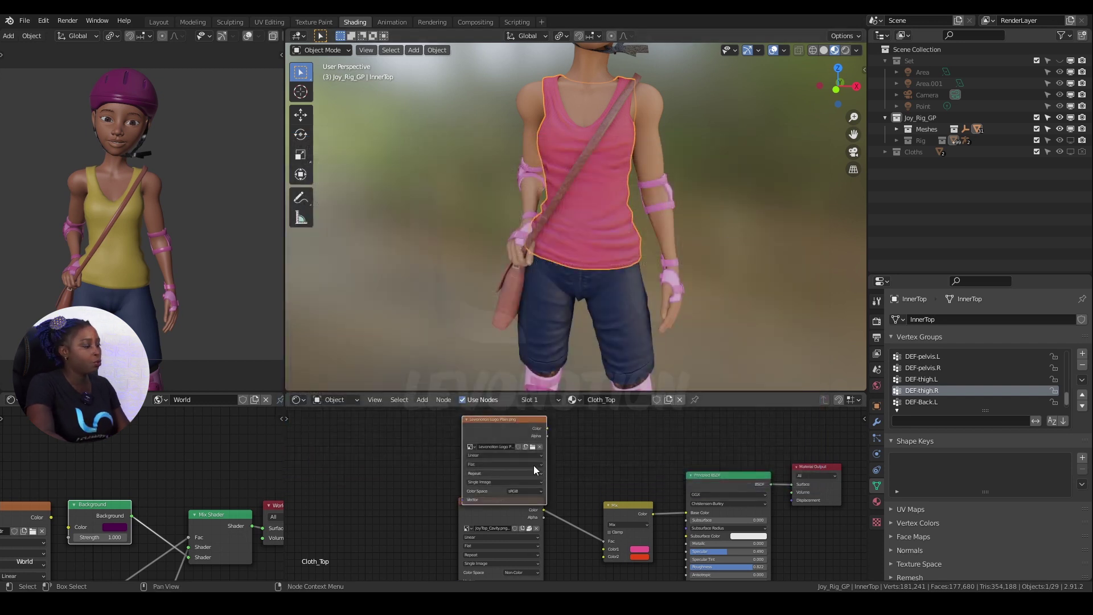
pyautogui.moveTo(519, 479); pyautogui.dragTo(509, 491, button='middle')
pyautogui.moveTo(493, 439)
pyautogui.mouseDown()
pyautogui.moveTo(480, 426)
pyautogui.moveTo(492, 424)
pyautogui.mouseUp()
pyautogui.scroll(-1, 523, 473)
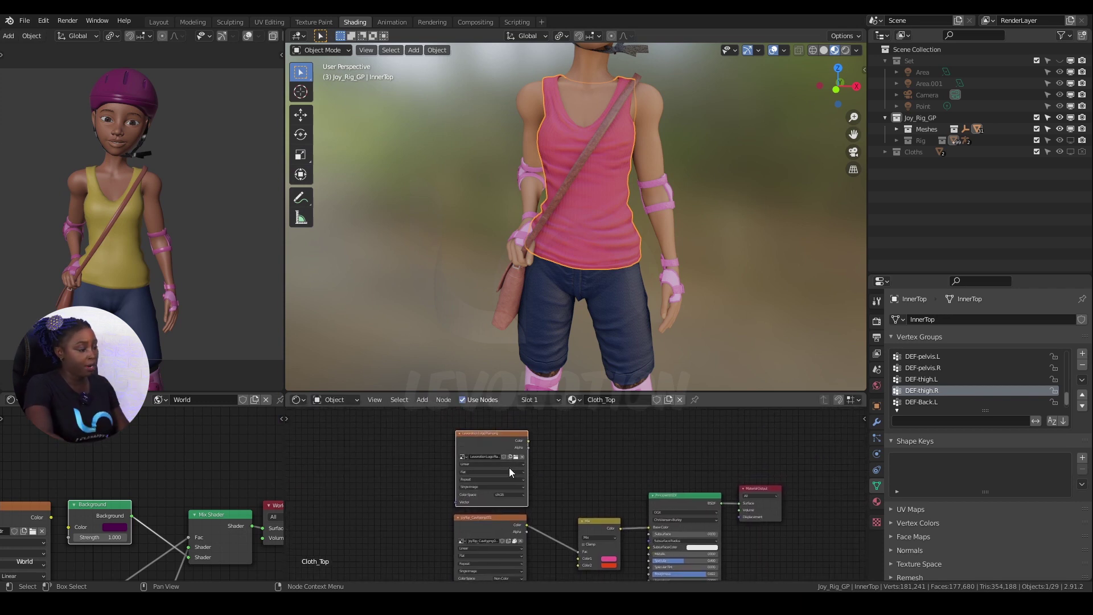
# - Move the Mix and Principled BSDF nodes closer to the texture nodes and select the Mix node
pyautogui.moveTo(577, 482); pyautogui.dragTo(569, 458, button='middle')
pyautogui.click(599, 498)
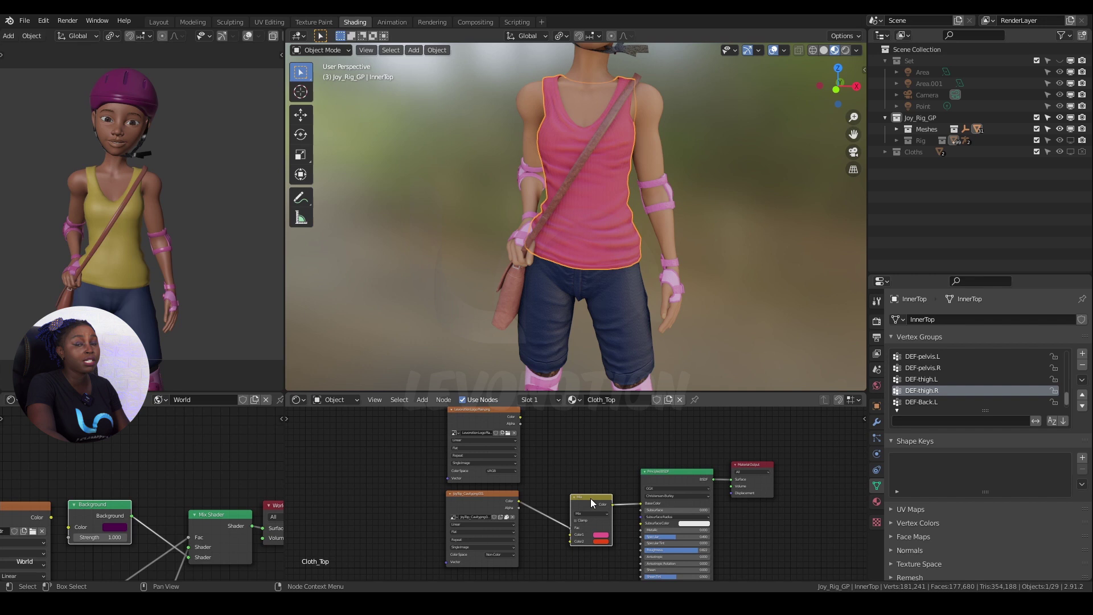
pyautogui.moveTo(590, 498); pyautogui.dragTo(576, 498)
pyautogui.moveTo(619, 535); pyautogui.dragTo(621, 531, button='middle')
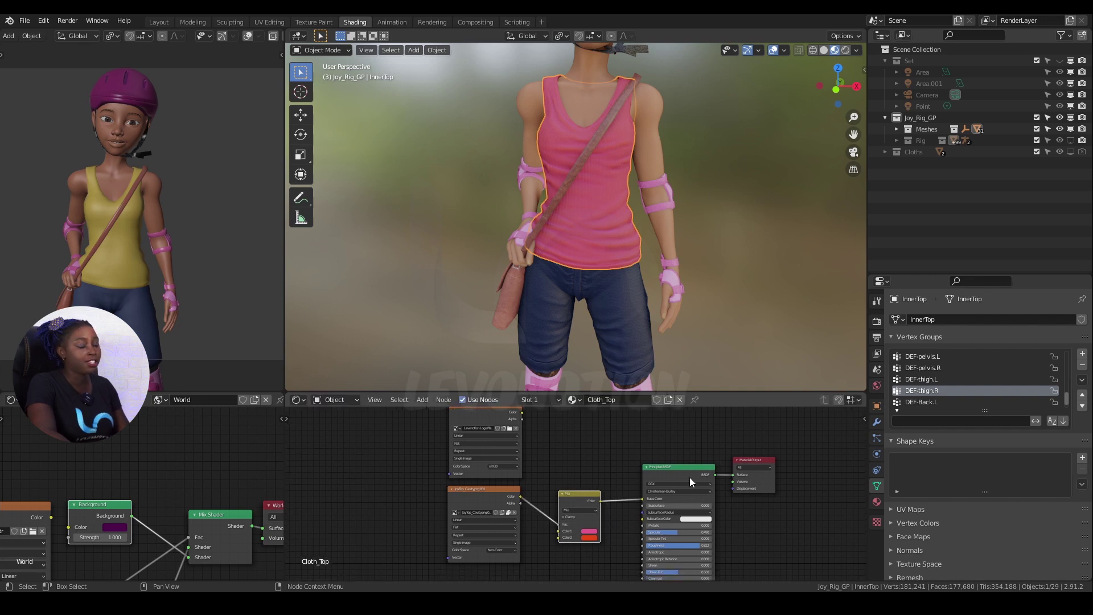
pyautogui.moveTo(686, 480); pyautogui.dragTo(671, 474)
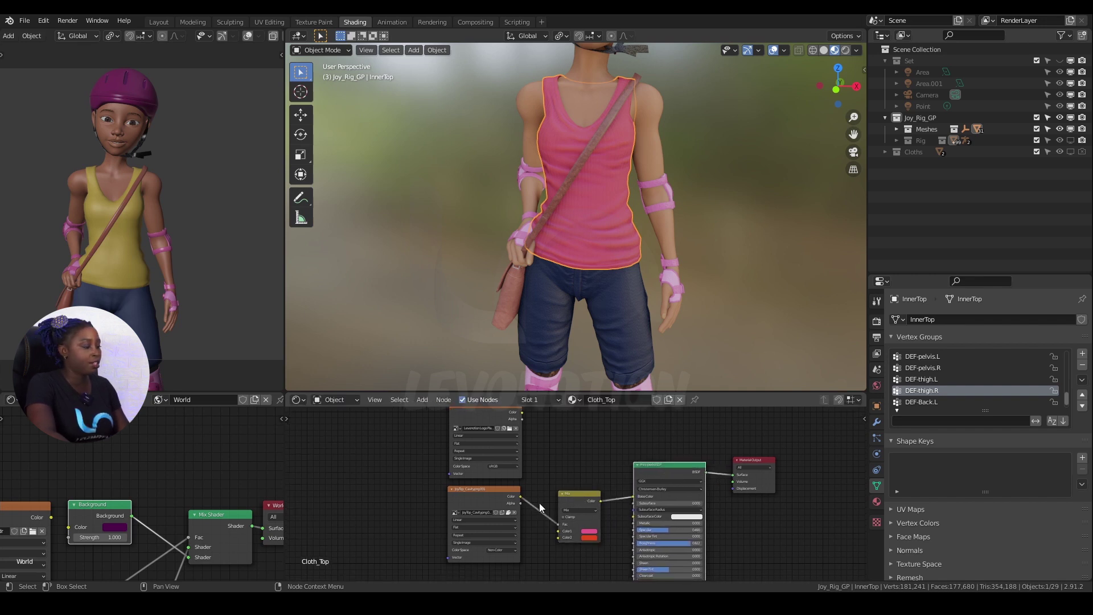
pyautogui.click(571, 505)
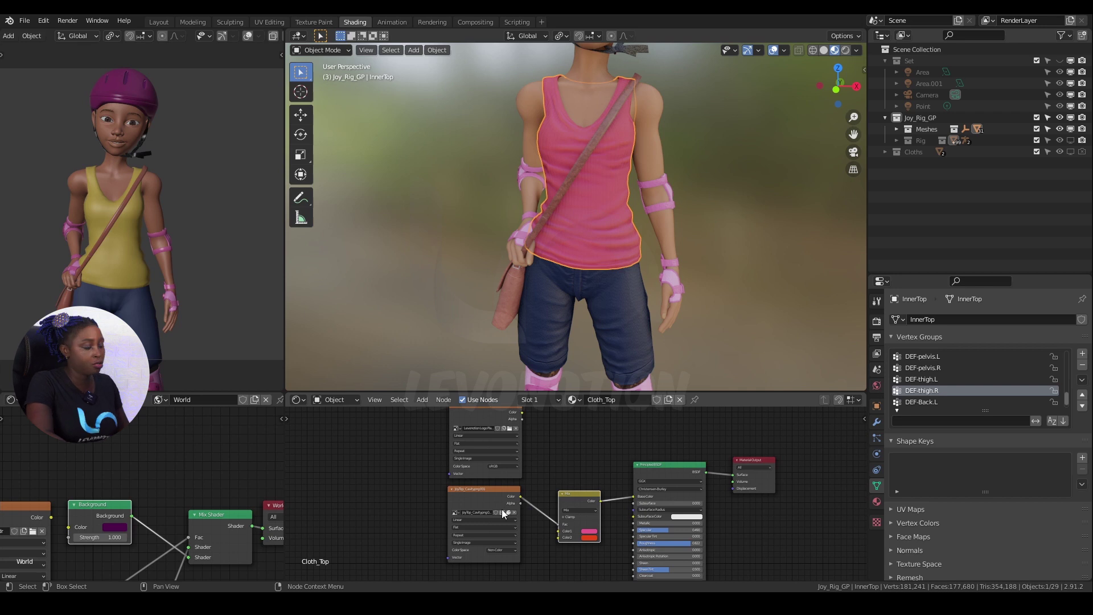
# - Shift the existing Mix node to make room and insert a new MixRGB node between it and the Principled BSDF
pyautogui.moveTo(585, 496); pyautogui.dragTo(502, 507)
pyautogui.hotkey('shift', 'a')
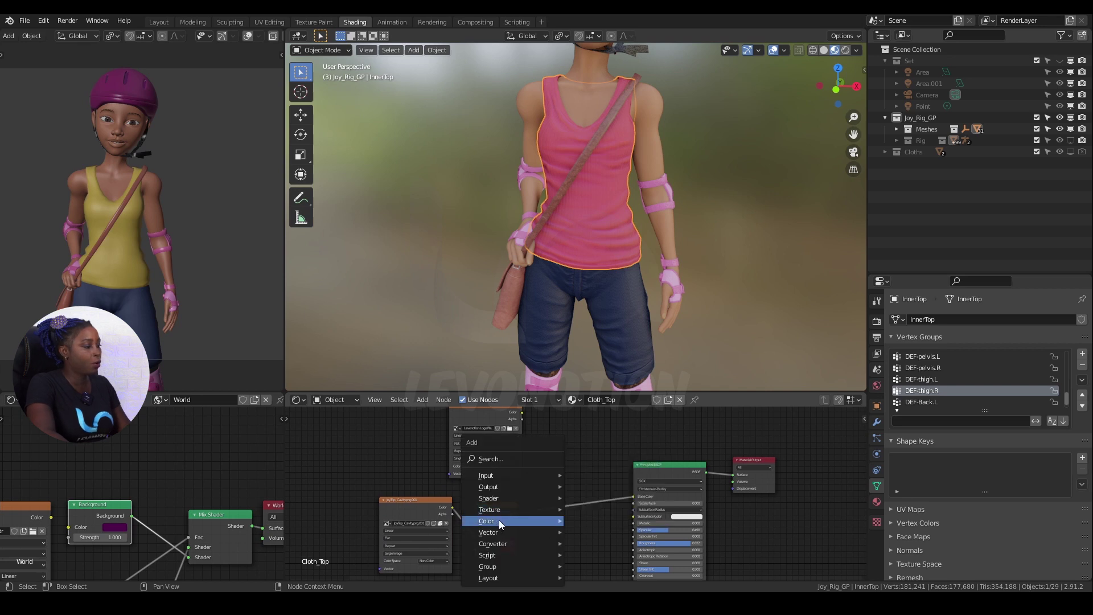
pyautogui.moveTo(499, 520)
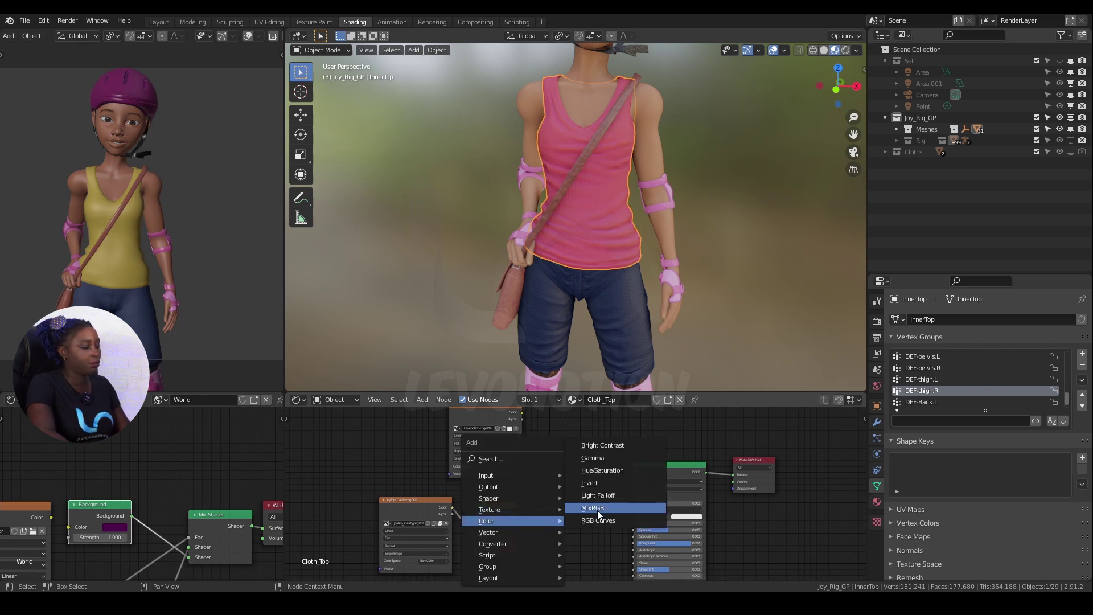
pyautogui.click(597, 509)
pyautogui.click(577, 487)
pyautogui.moveTo(598, 474); pyautogui.dragTo(625, 472, button='middle')
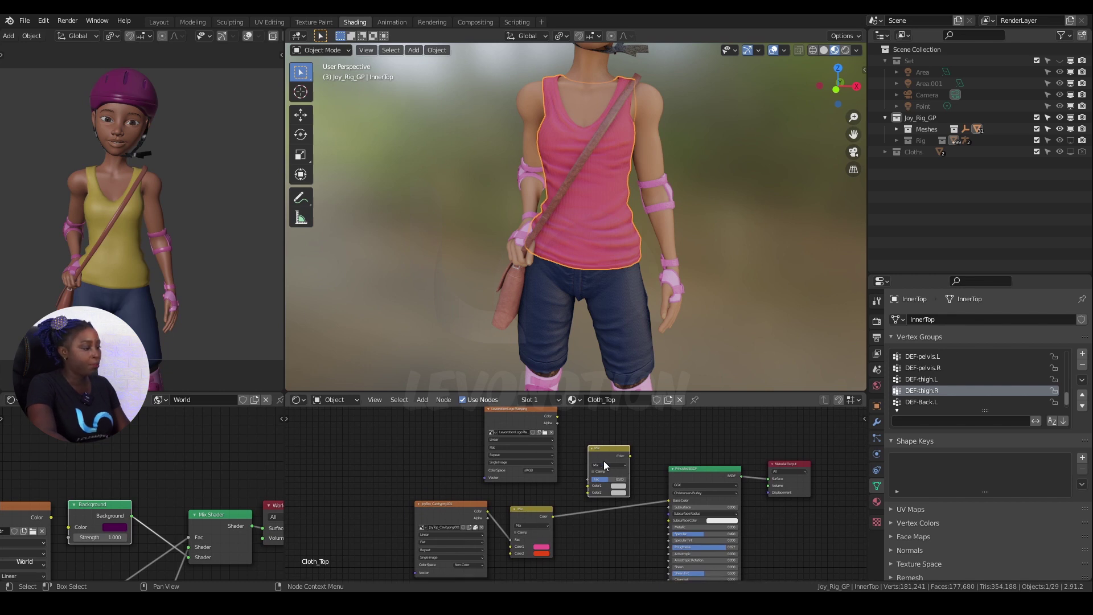
pyautogui.moveTo(535, 515)
pyautogui.mouseDown()
pyautogui.moveTo(554, 518)
pyautogui.moveTo(534, 521)
pyautogui.mouseUp()
pyautogui.moveTo(593, 472); pyautogui.dragTo(602, 497)
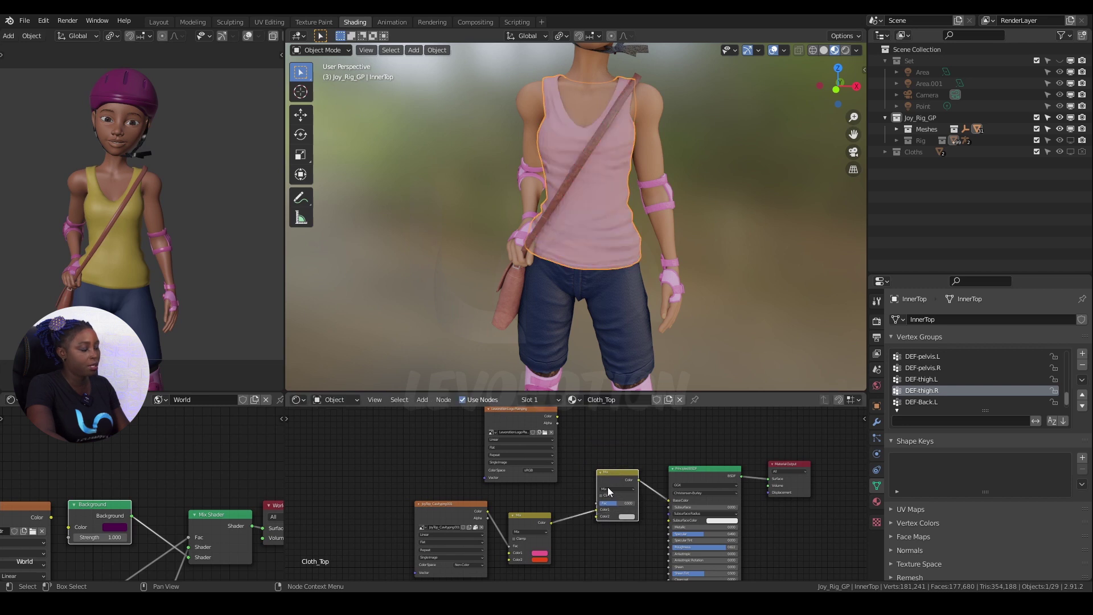
# - Connect the logo texture's Color output to the new Mix node's Color2 and line up the two texture nodes
pyautogui.scroll(3, 574, 506)
pyautogui.scroll(-4, 573, 491)
pyautogui.moveTo(506, 418); pyautogui.dragTo(592, 509)
pyautogui.moveTo(627, 258); pyautogui.dragTo(507, 235, button='middle')
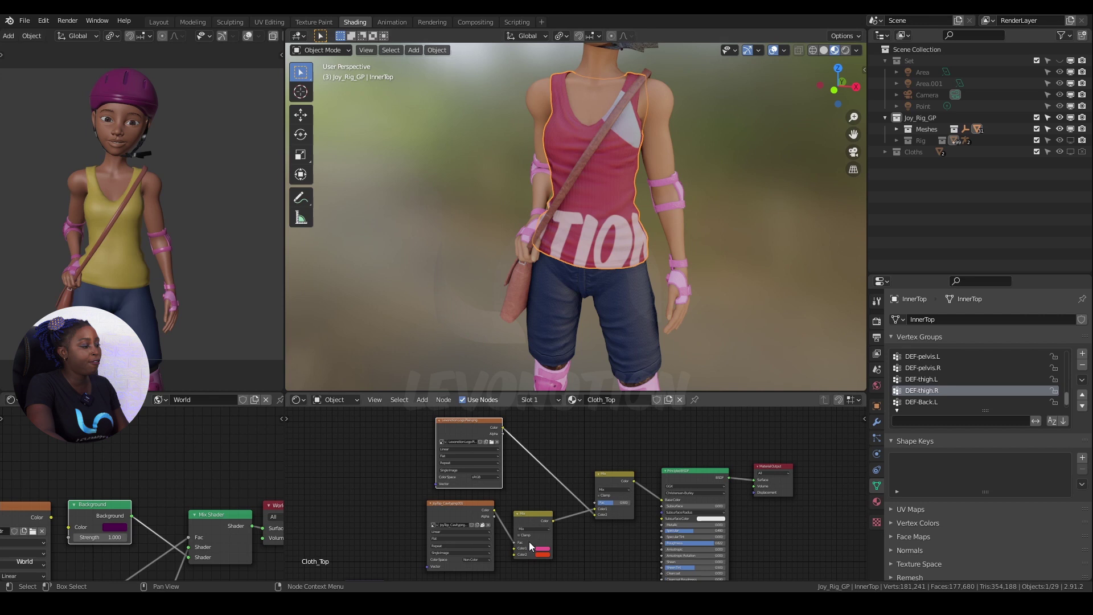
pyautogui.moveTo(466, 430); pyautogui.dragTo(456, 431)
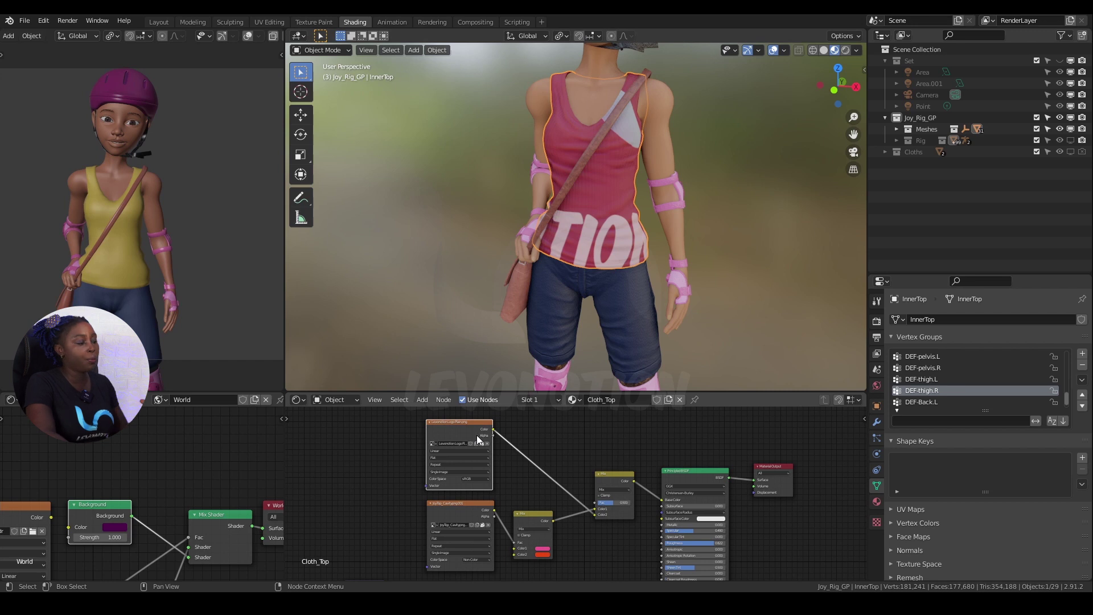
pyautogui.moveTo(472, 506); pyautogui.dragTo(470, 509)
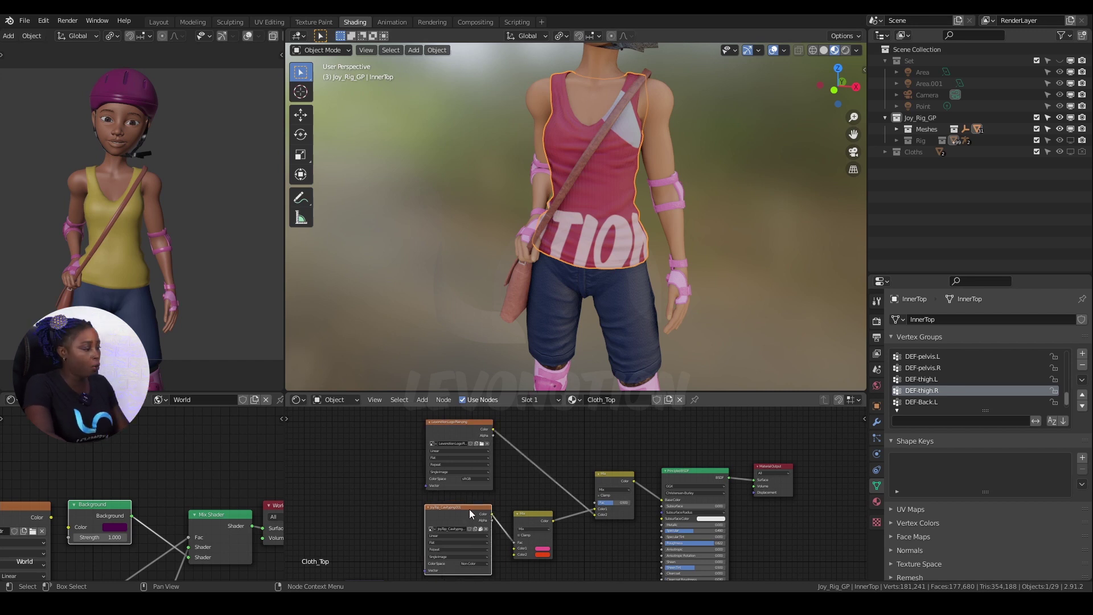
# - Set the new Mix node's Fac to 0
pyautogui.scroll(1, 534, 496)
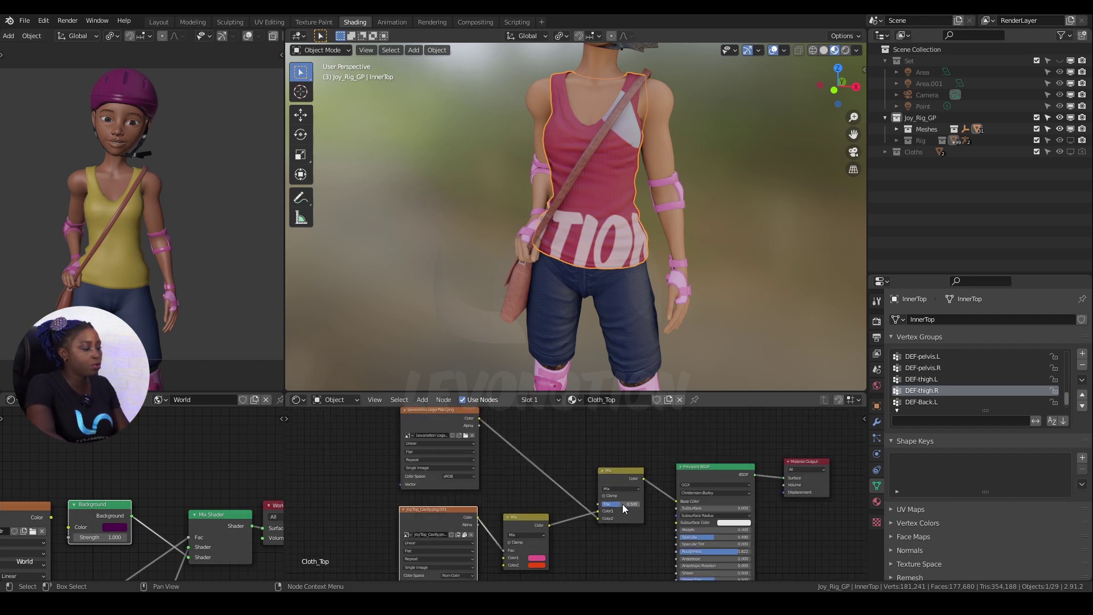
pyautogui.moveTo(624, 509); pyautogui.dragTo(603, 504)
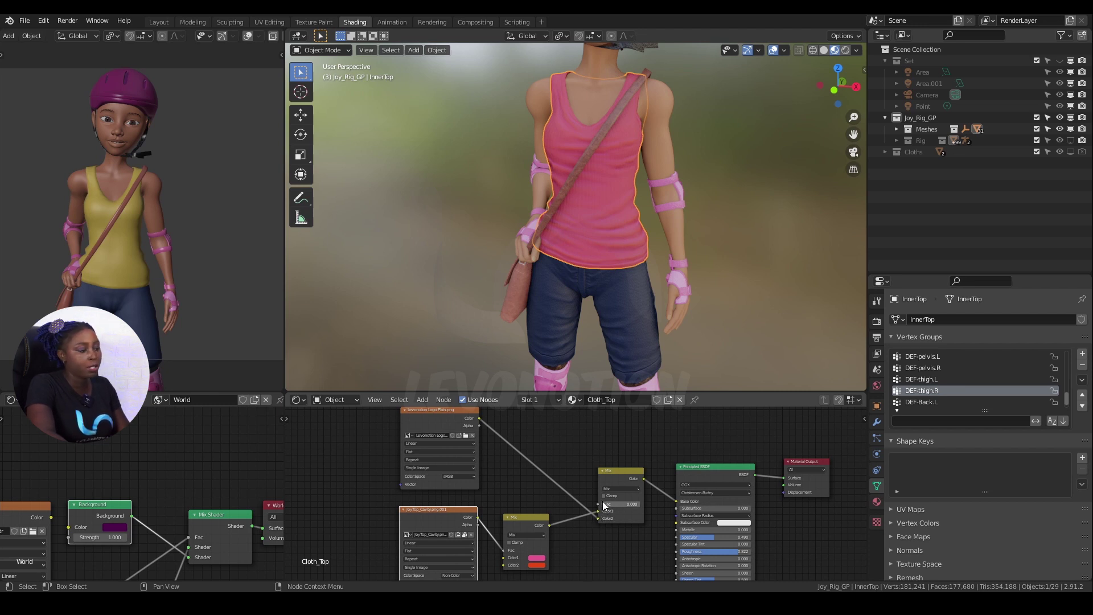
pyautogui.moveTo(603, 504)
pyautogui.mouseDown()
pyautogui.moveTo(640, 504)
pyautogui.moveTo(601, 504)
pyautogui.mouseUp()
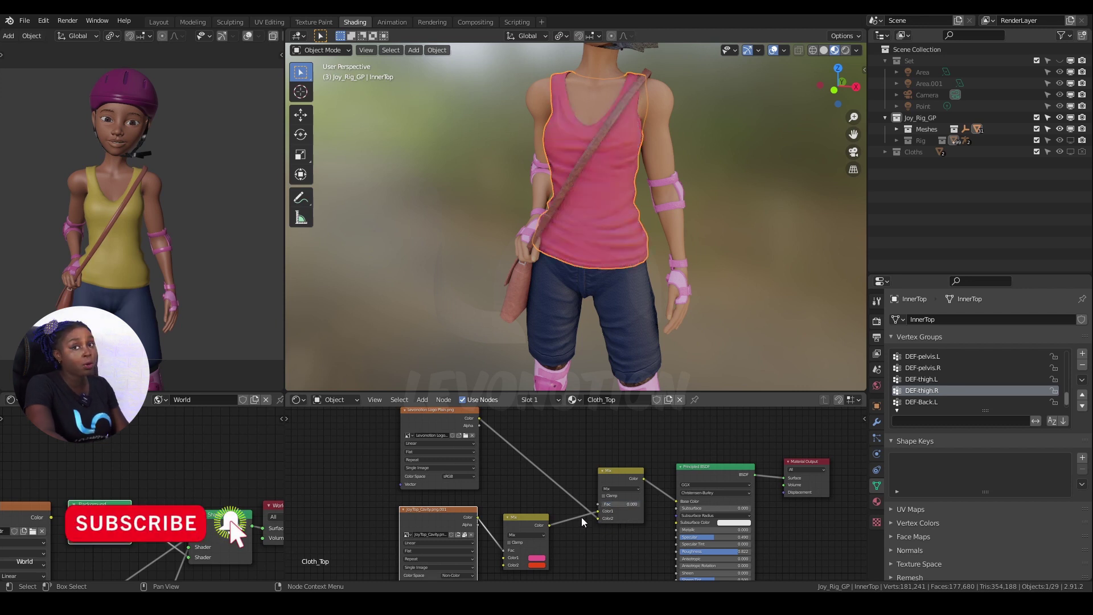
# - Drive the new Mix node's Fac with the logo texture's Alpha output so the logo background is masked out
pyautogui.moveTo(456, 442); pyautogui.dragTo(459, 452)
pyautogui.moveTo(705, 254); pyautogui.dragTo(487, 240, button='middle')
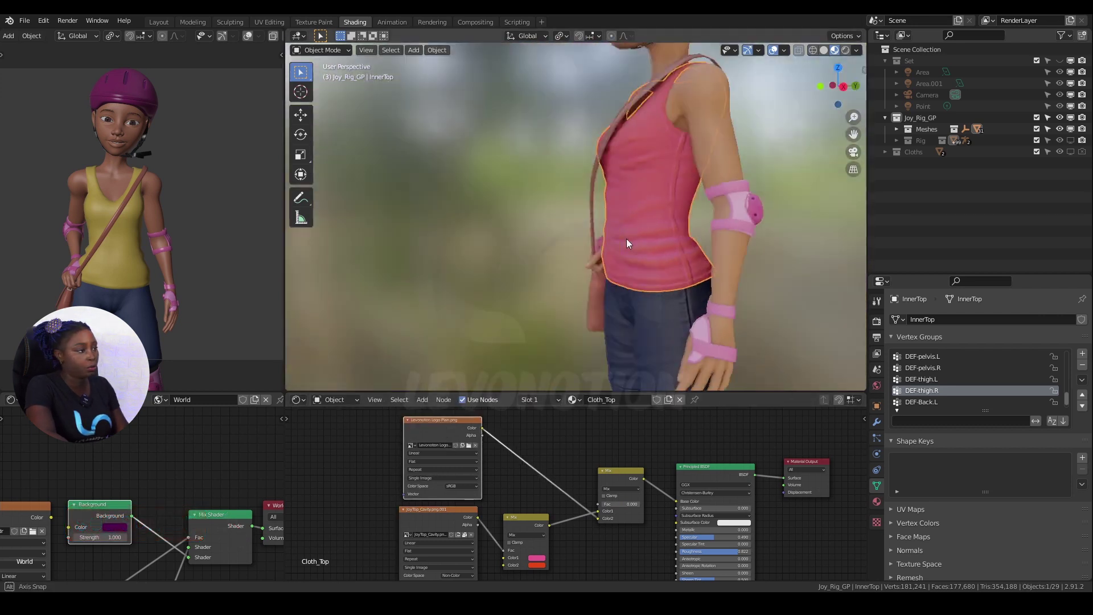
pyautogui.moveTo(626, 240); pyautogui.dragTo(681, 258, button='middle')
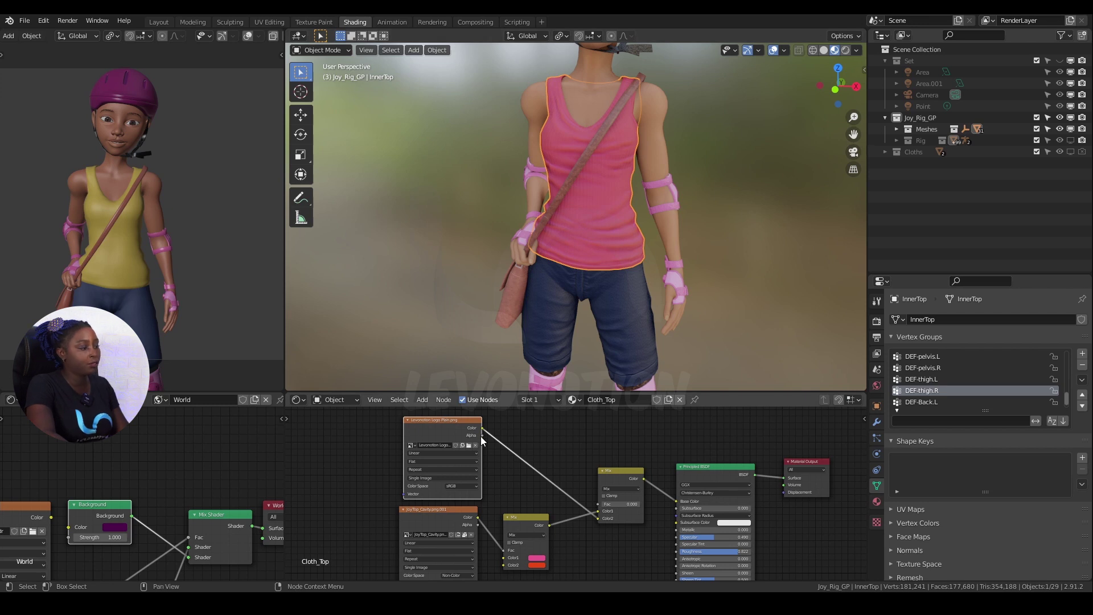
pyautogui.moveTo(482, 436); pyautogui.dragTo(528, 476)
pyautogui.moveTo(571, 510); pyautogui.dragTo(597, 505)
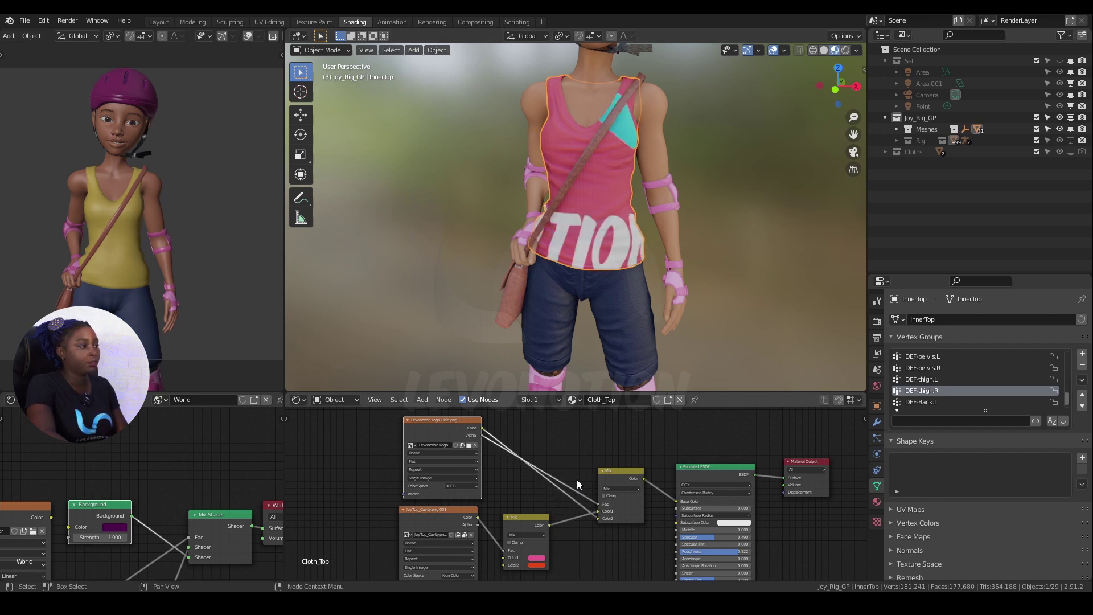
pyautogui.moveTo(610, 227); pyautogui.dragTo(644, 226, button='middle')
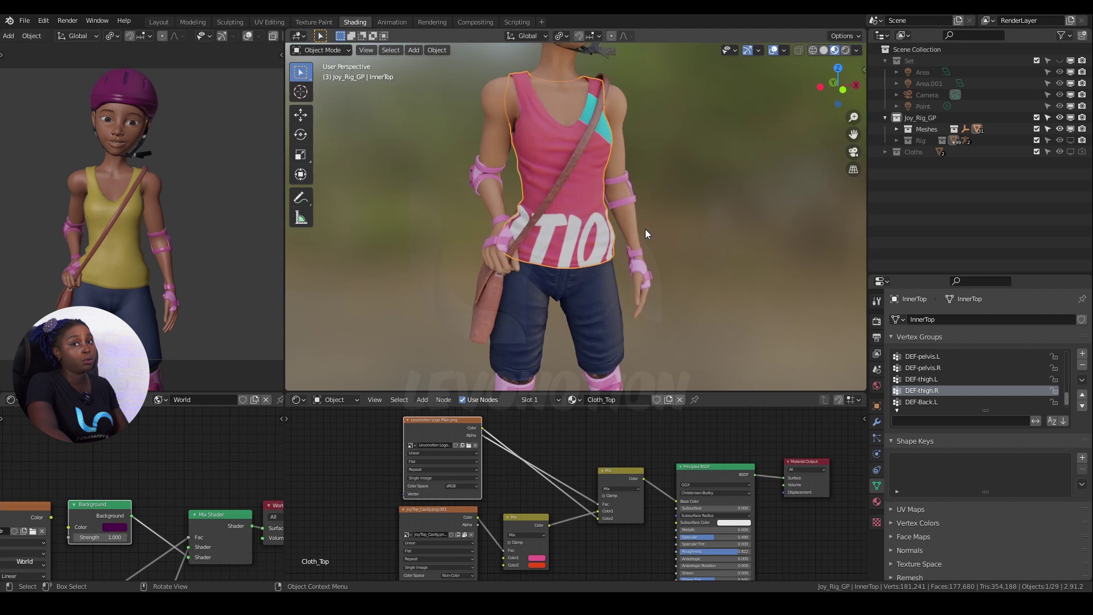
pyautogui.scroll(-2, 637, 207)
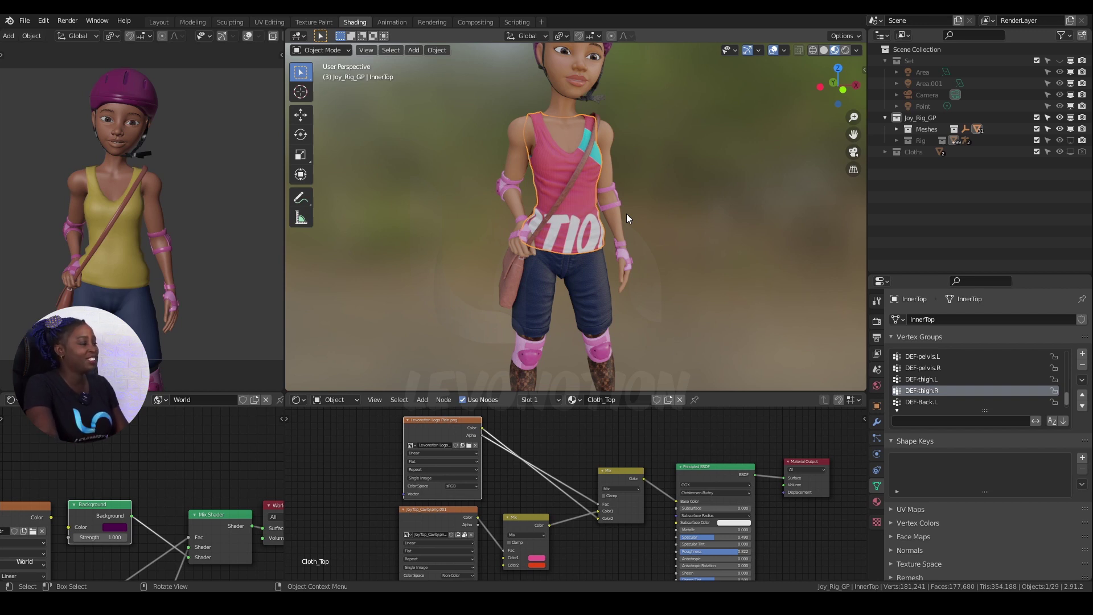
# - Show the inner top's UV Maps and add Mapping and Texture Coordinate nodes feeding the logo texture's Vector input
pyautogui.scroll(-2, 421, 467)
pyautogui.moveTo(543, 458); pyautogui.dragTo(527, 457)
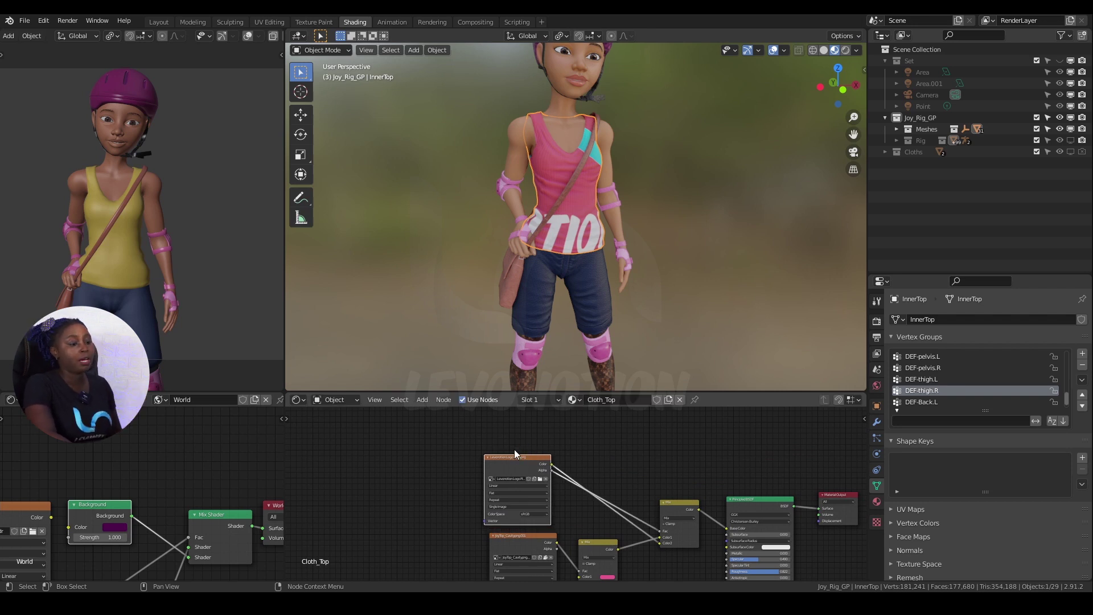
pyautogui.click(914, 508)
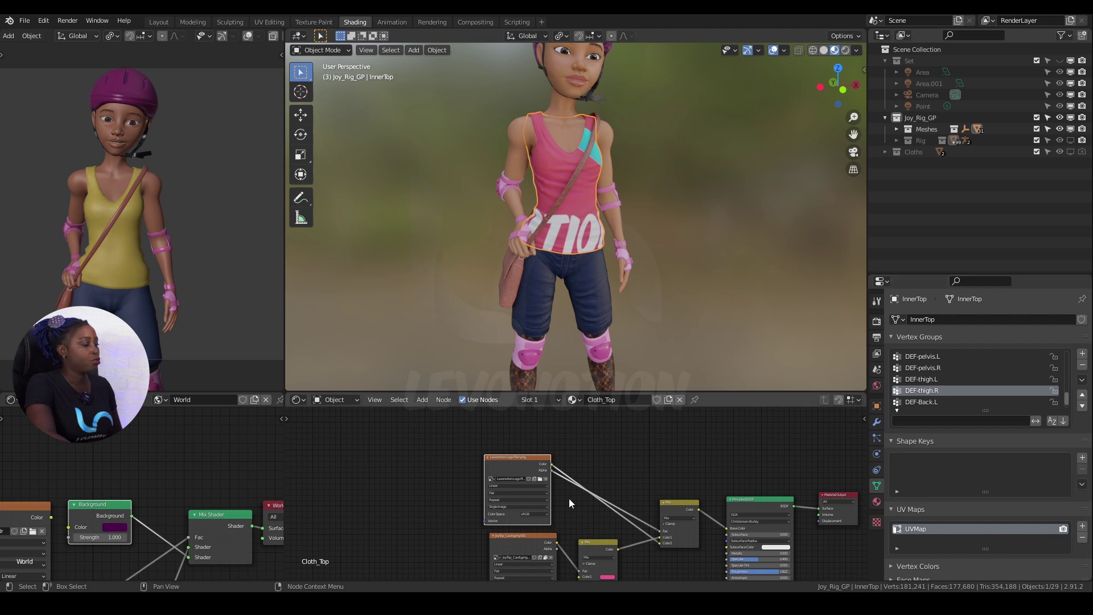
pyautogui.moveTo(527, 465)
pyautogui.mouseDown()
pyautogui.moveTo(533, 451)
pyautogui.moveTo(533, 466)
pyautogui.mouseUp()
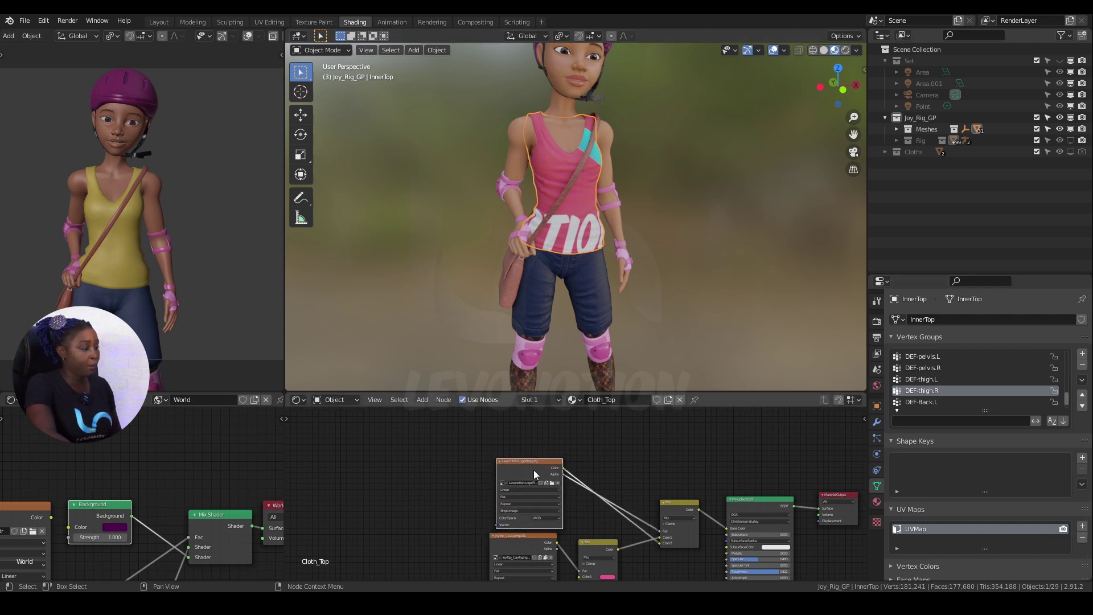
pyautogui.hotkey('ctrl', 't')
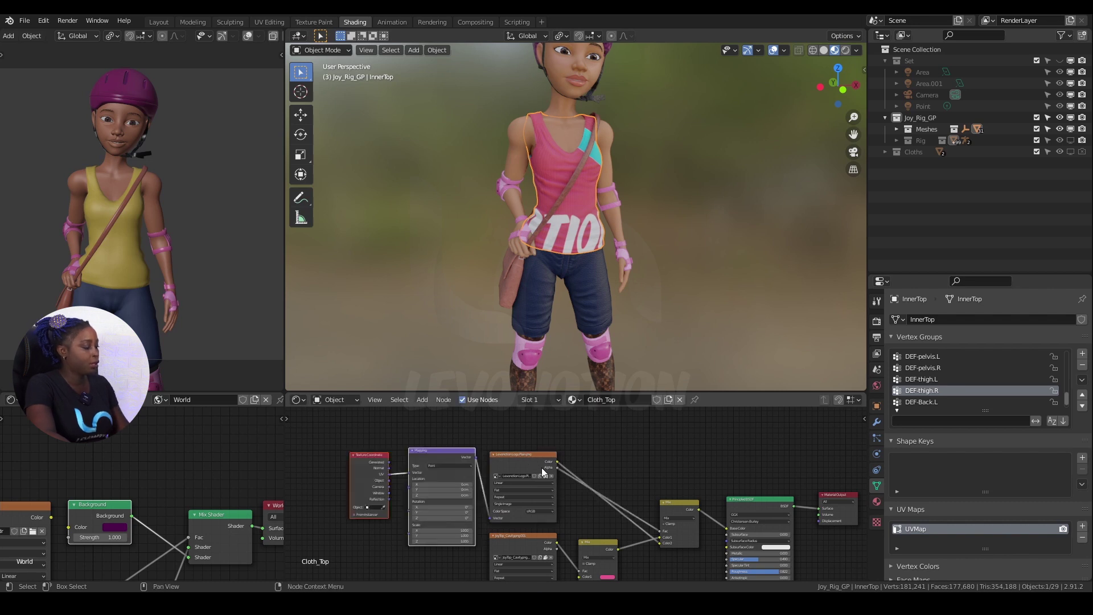
pyautogui.scroll(1, 555, 468)
pyautogui.moveTo(479, 442); pyautogui.dragTo(473, 442)
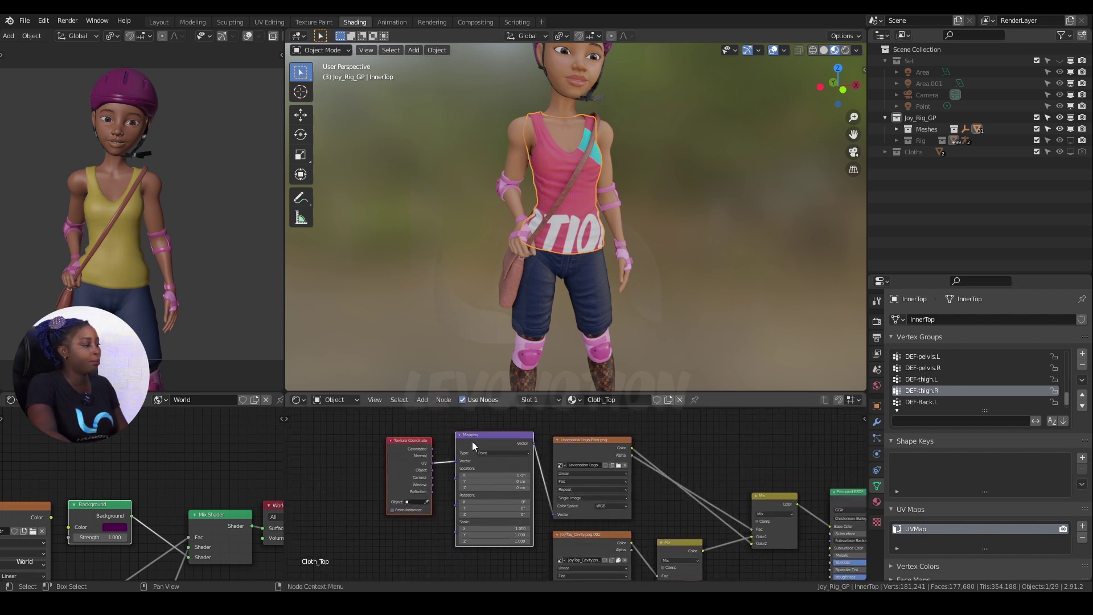
# - Move the Texture Coordinate and Mapping nodes away from the logo texture node to leave space between them
pyautogui.click(408, 433)
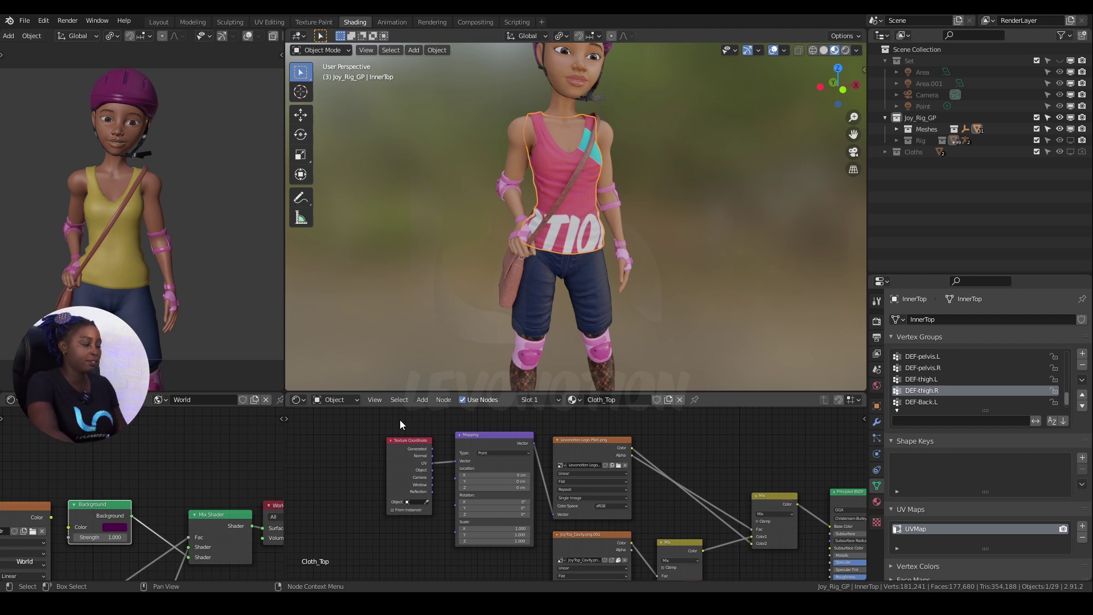
pyautogui.moveTo(393, 420); pyautogui.dragTo(588, 448)
pyautogui.click(318, 530)
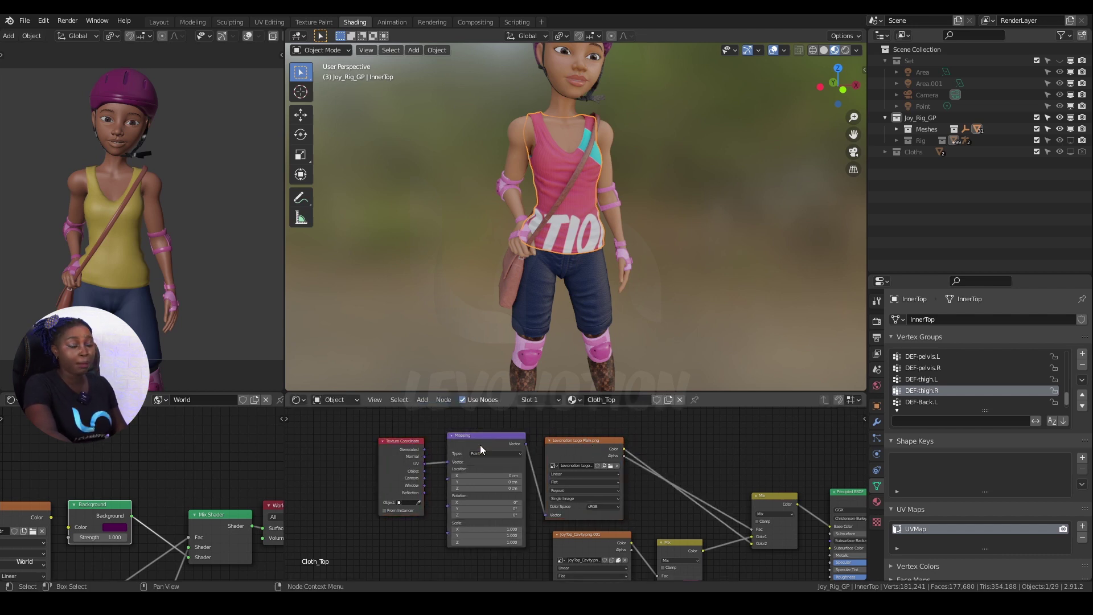
pyautogui.moveTo(407, 416); pyautogui.dragTo(452, 442)
pyautogui.click(380, 419)
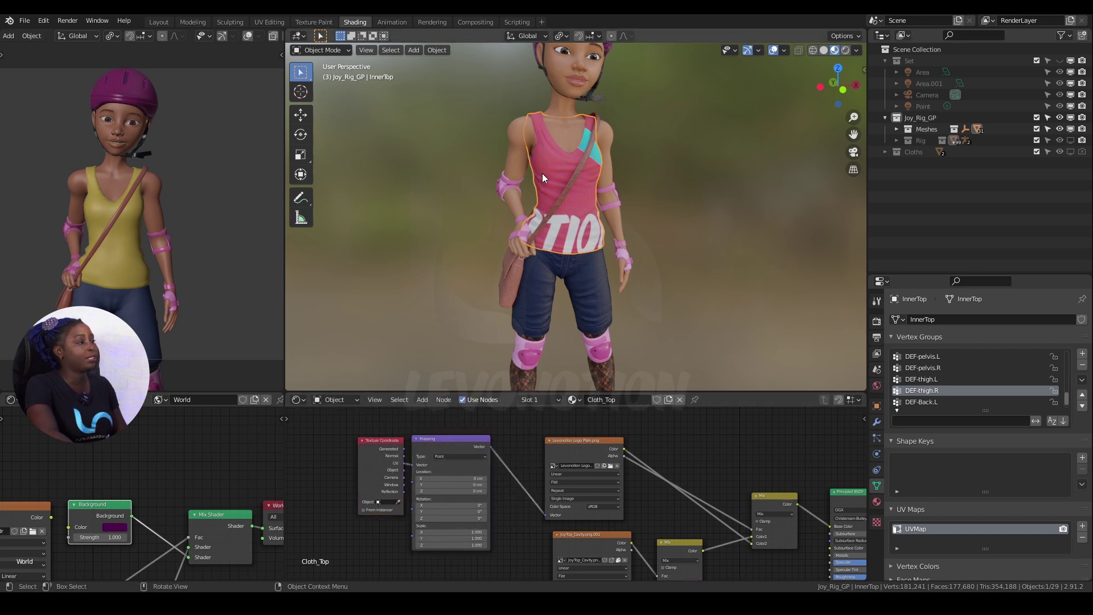
# - Examine the inner top's UV layout over the logo image in the UV Editing workspace and return to the Shading workspace
pyautogui.click(269, 21)
pyautogui.scroll(8, 230, 295)
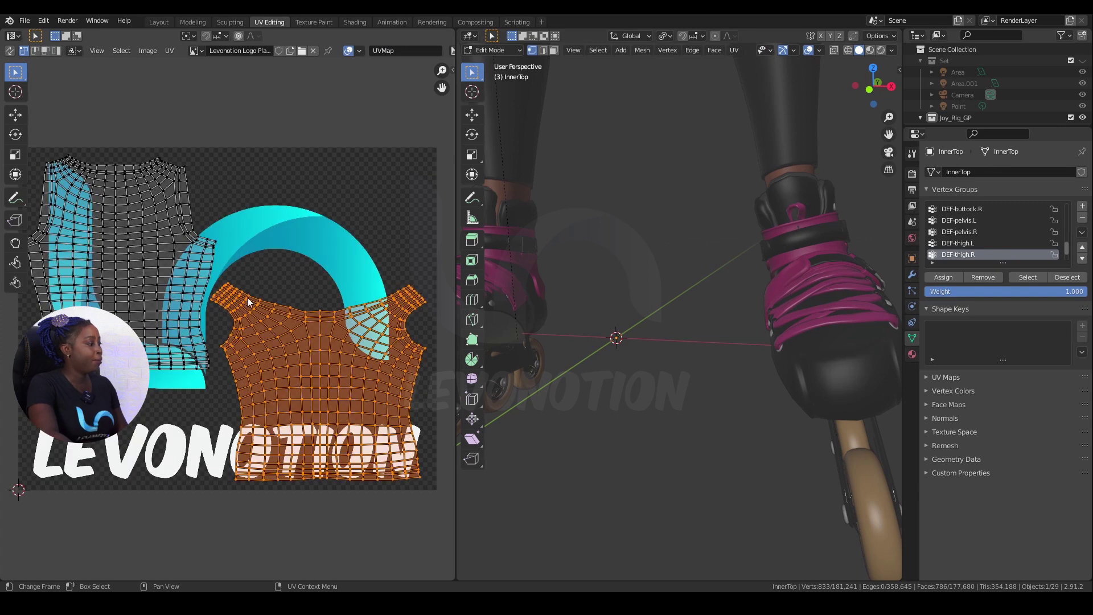
pyautogui.scroll(-4, 732, 329)
pyautogui.keyDown('shift'); pyautogui.moveTo(643, 152); pyautogui.dragTo(651, 397, button='middle'); pyautogui.keyUp('shift')
pyautogui.scroll(-3, 649, 393)
pyautogui.moveTo(615, 356); pyautogui.dragTo(632, 352, button='middle')
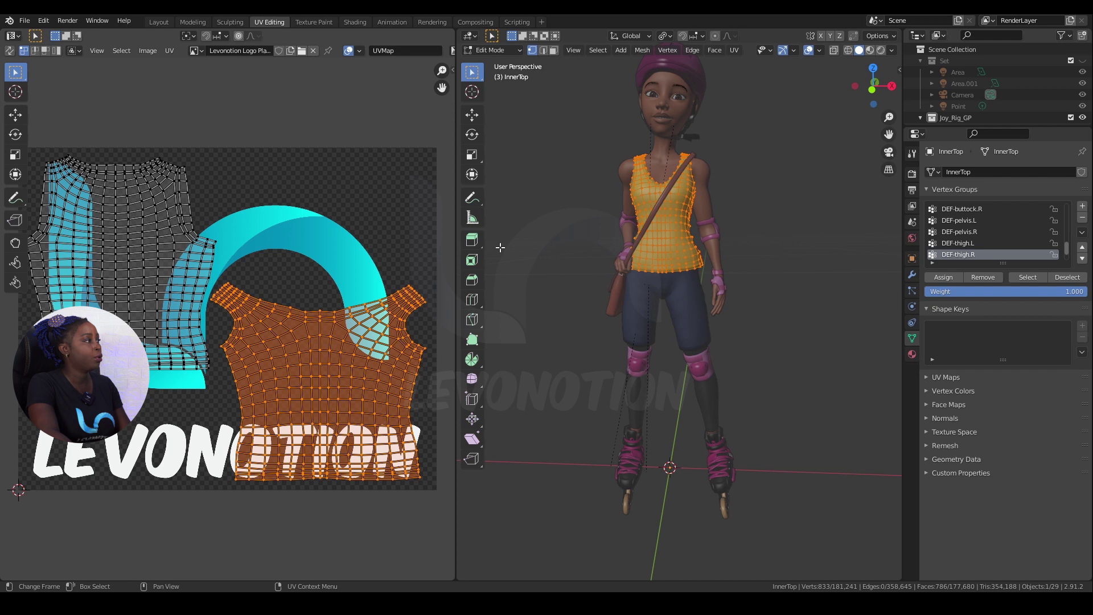
pyautogui.click(355, 21)
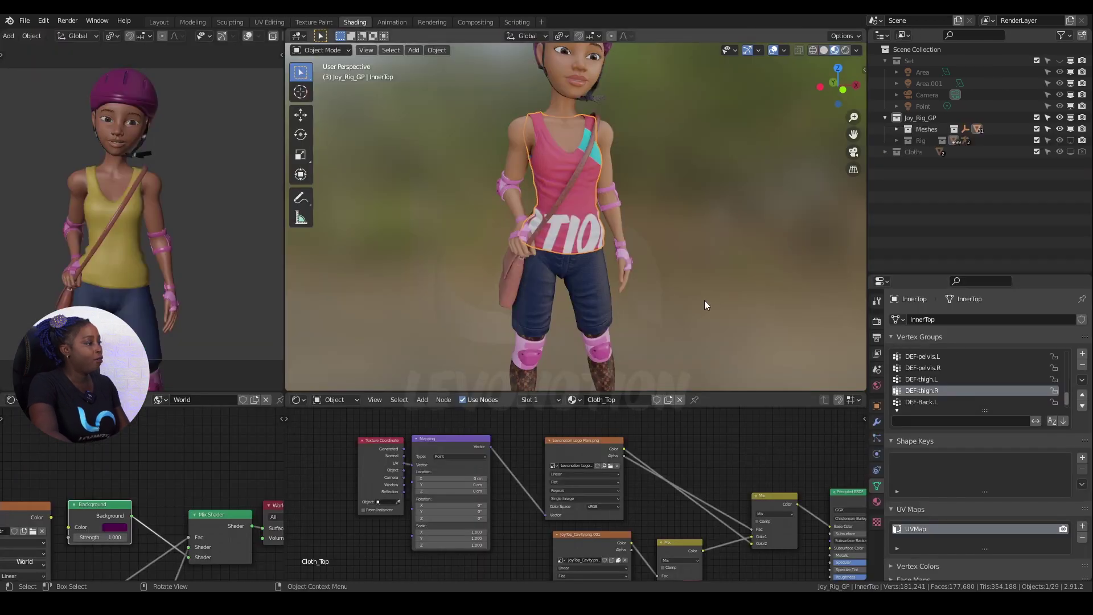
# - Set the Mapping node's X, Y and Z scale to 3.62
pyautogui.scroll(4, 462, 539)
pyautogui.moveTo(508, 555); pyautogui.dragTo(558, 511, button='middle')
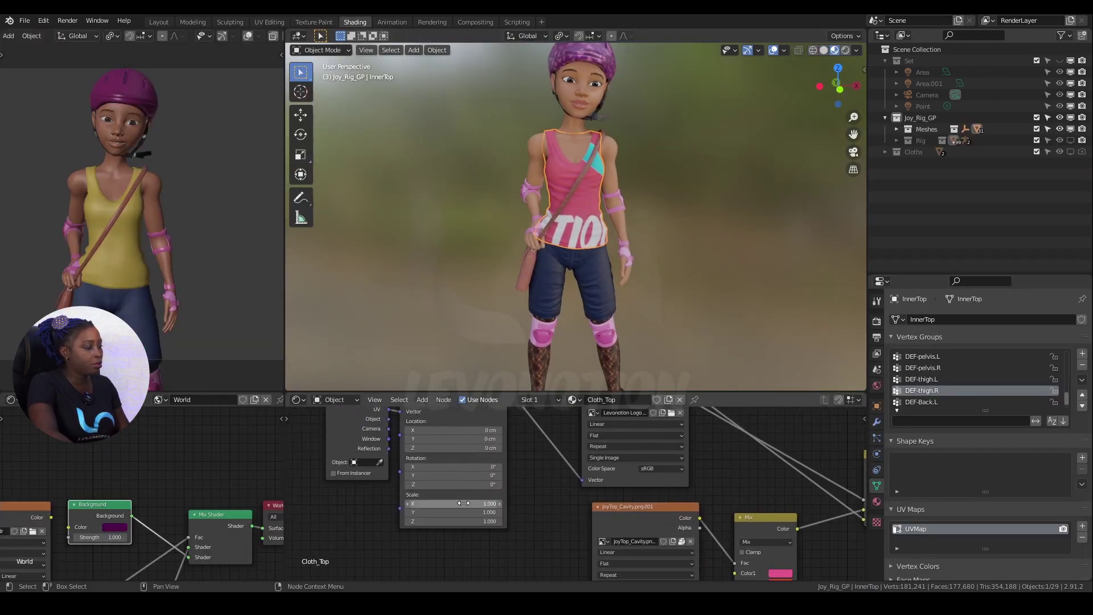
pyautogui.moveTo(453, 503); pyautogui.dragTo(597, 521)
pyautogui.write('.2')
pyautogui.press('Return')
pyautogui.moveTo(532, 503); pyautogui.dragTo(572, 503)
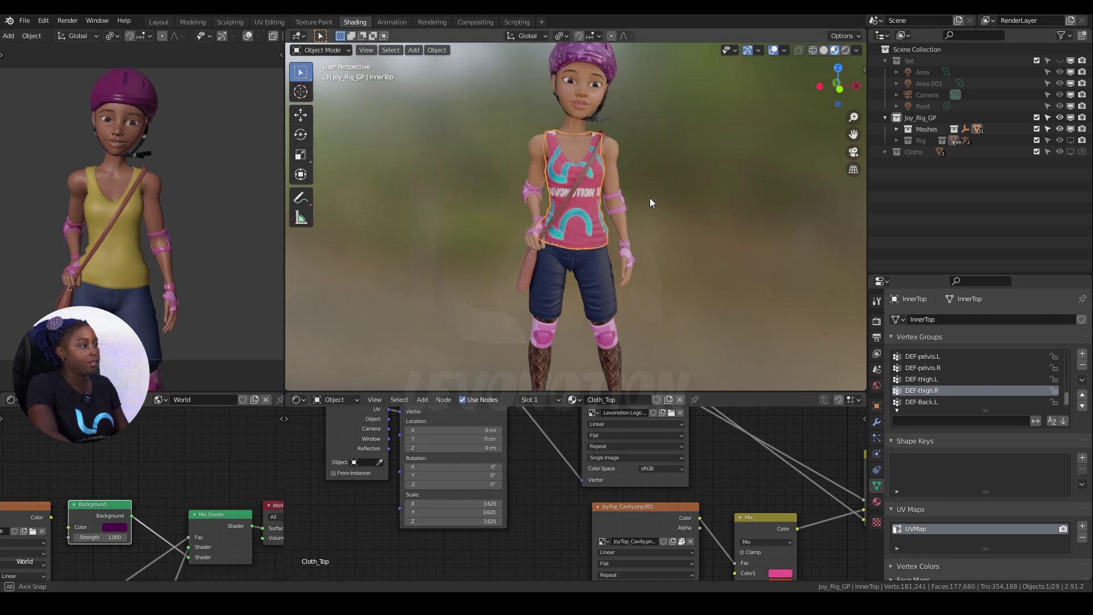
# - Set the Mapping node's X location to 0.8 cm and inspect the logo placement on the top
pyautogui.moveTo(650, 197); pyautogui.dragTo(631, 191, button='middle')
pyautogui.moveTo(484, 430); pyautogui.dragTo(489, 430)
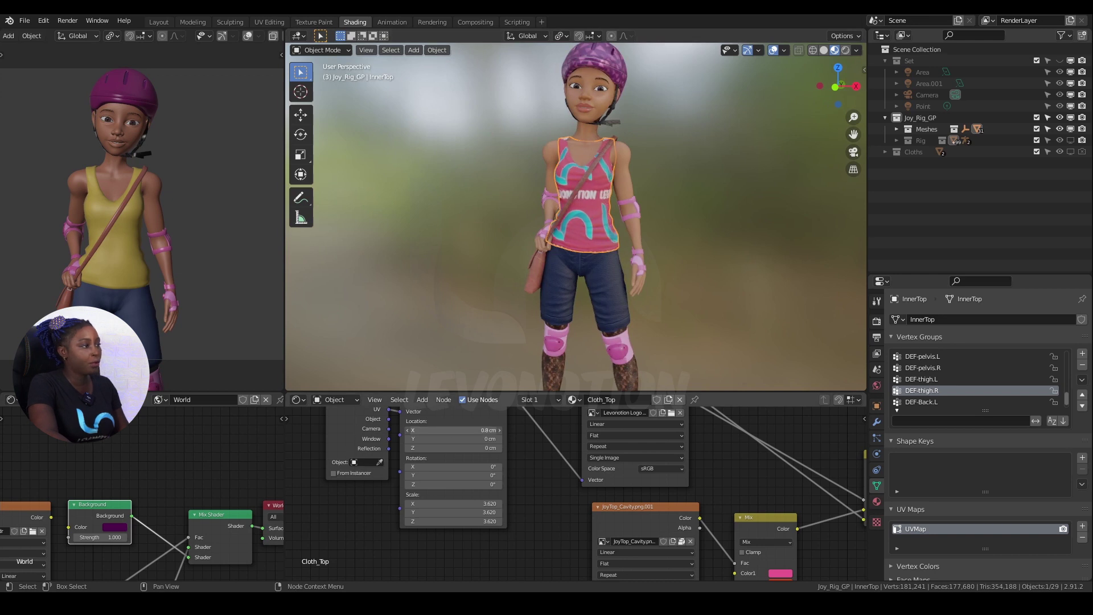
pyautogui.moveTo(620, 216); pyautogui.dragTo(625, 218, button='middle')
pyautogui.scroll(1, 625, 217)
pyautogui.moveTo(558, 213); pyautogui.dragTo(668, 224, button='middle')
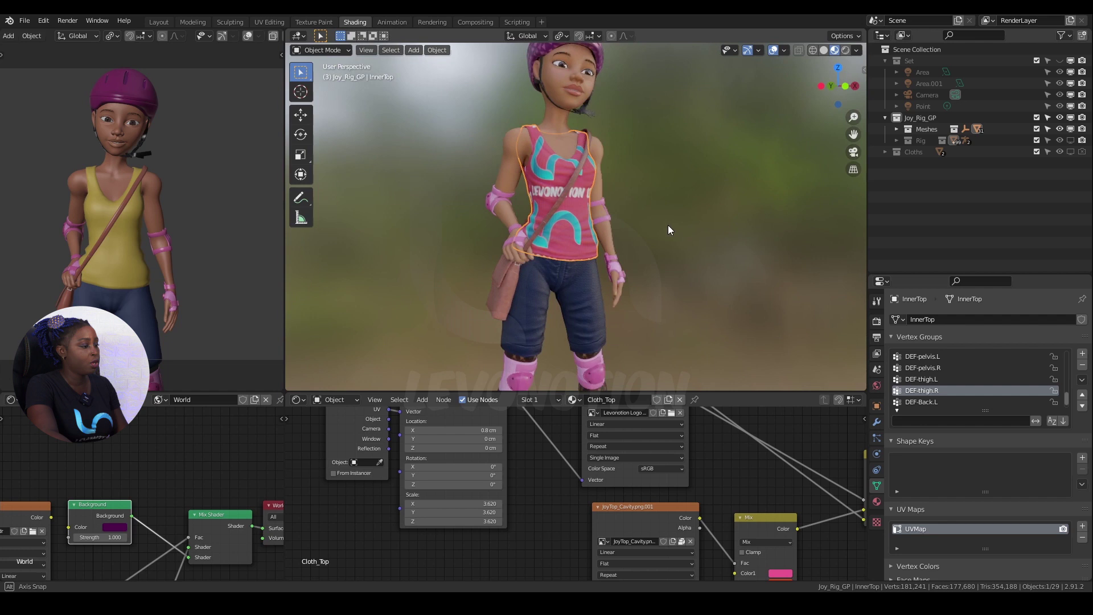
# - Change the logo texture's extension mode from Repeat to Clip
pyautogui.moveTo(717, 474); pyautogui.dragTo(700, 512, button='middle')
pyautogui.click(593, 484)
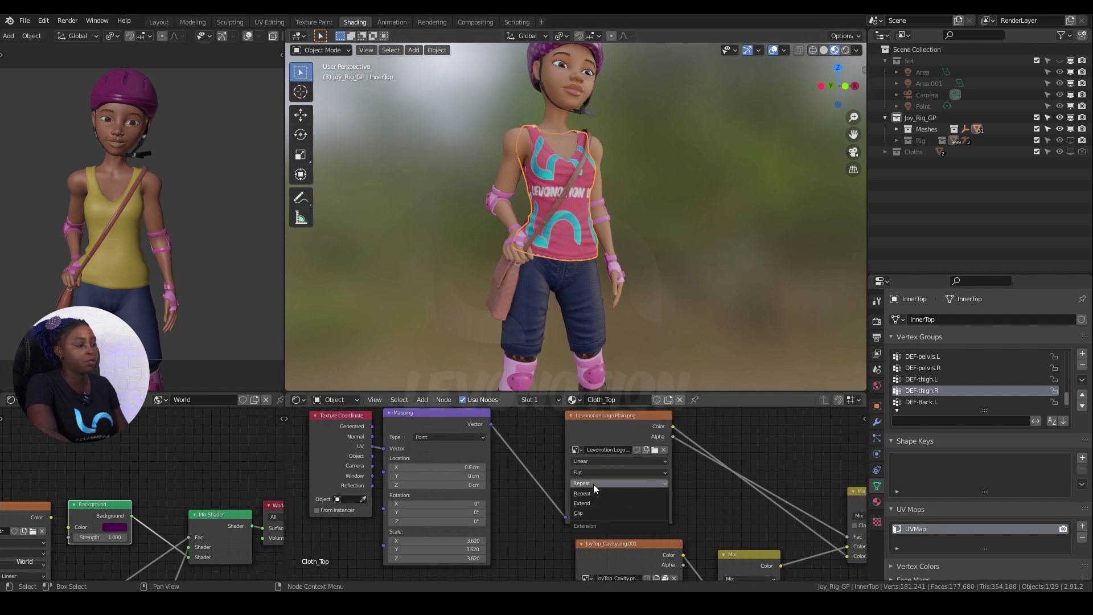
pyautogui.click(585, 513)
pyautogui.moveTo(614, 197)
pyautogui.mouseDown(button='middle')
pyautogui.moveTo(629, 190)
pyautogui.moveTo(392, 204)
pyautogui.moveTo(620, 196)
pyautogui.mouseUp(button='middle')
# - Set the Mapping node's X, Y and Z scale to 2.13 and its X location to -10.7 cm
pyautogui.keyDown('alt'); pyautogui.moveTo(458, 541); pyautogui.dragTo(424, 540); pyautogui.keyUp('alt')
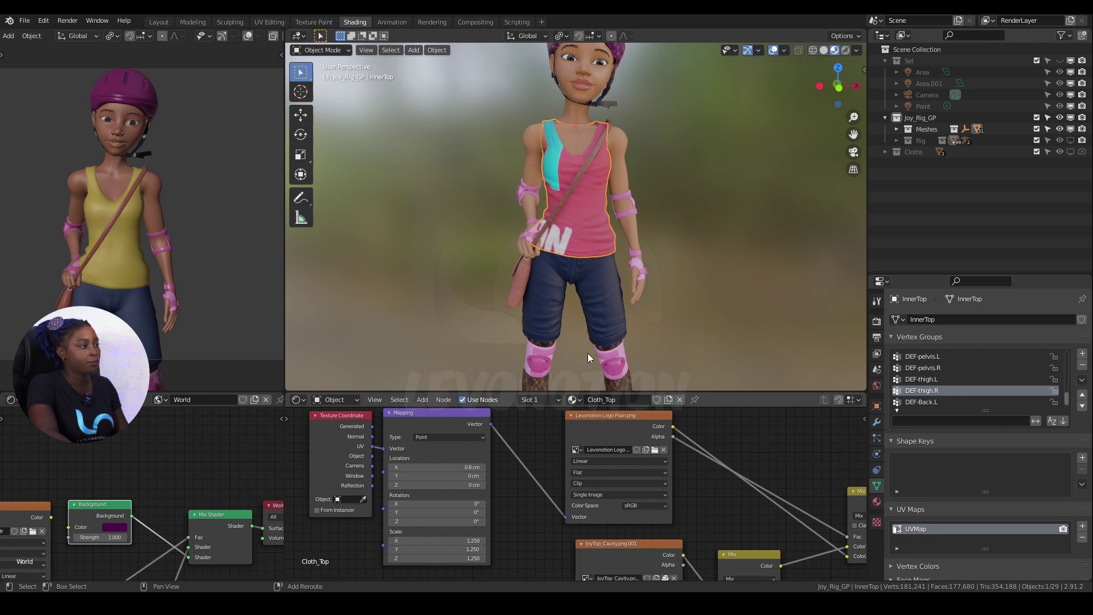
pyautogui.moveTo(587, 353); pyautogui.dragTo(607, 264, button='middle')
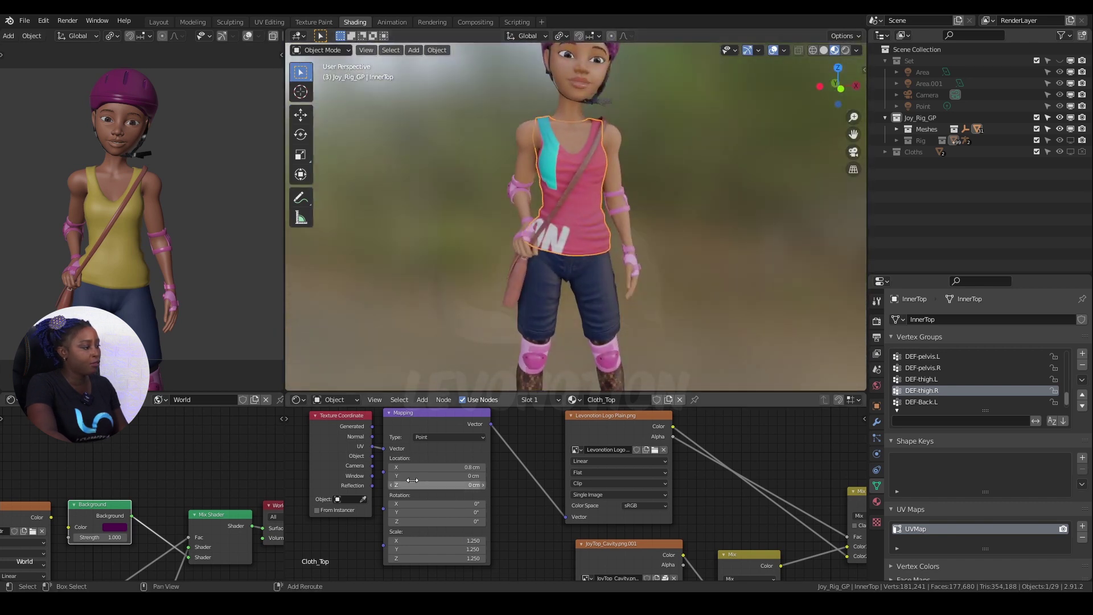
pyautogui.moveTo(450, 466); pyautogui.dragTo(412, 467)
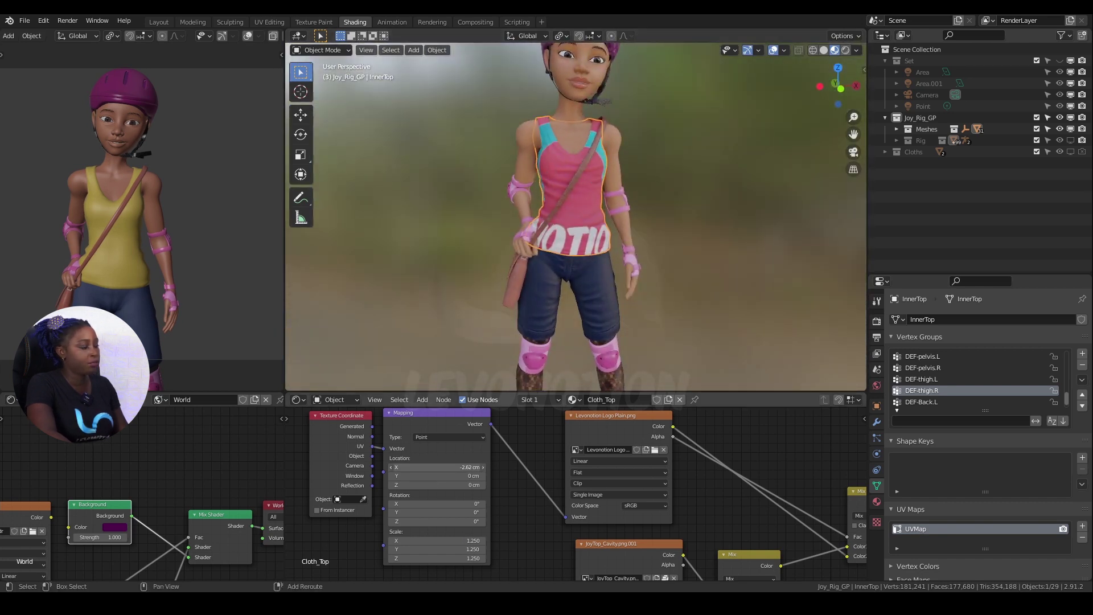
pyautogui.keyDown('alt'); pyautogui.moveTo(450, 540); pyautogui.dragTo(493, 540); pyautogui.keyUp('alt')
pyautogui.moveTo(438, 468); pyautogui.dragTo(393, 469)
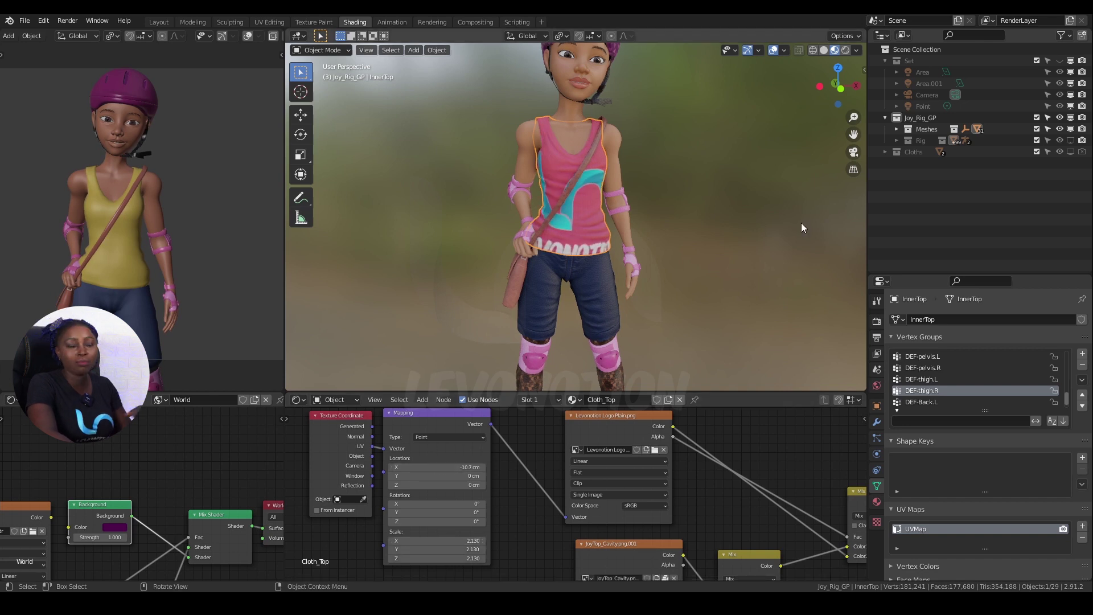
# - Set the Mapping node's Y location to -2.4 cm and its X, Y and Z scale to 3.48
pyautogui.moveTo(801, 223); pyautogui.dragTo(600, 346, button='middle')
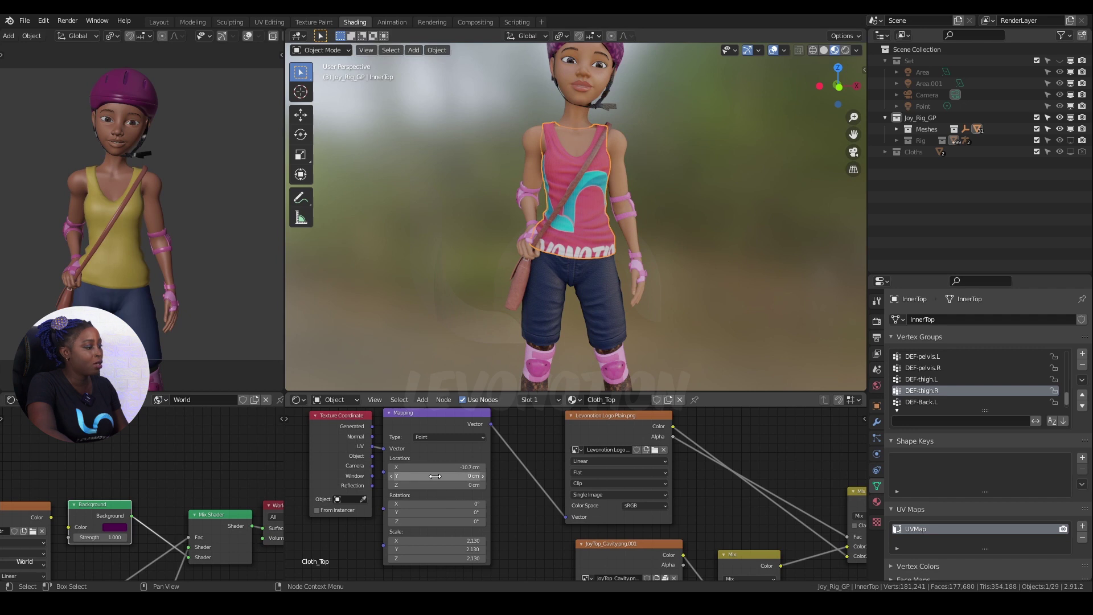
pyautogui.moveTo(435, 475); pyautogui.dragTo(421, 475)
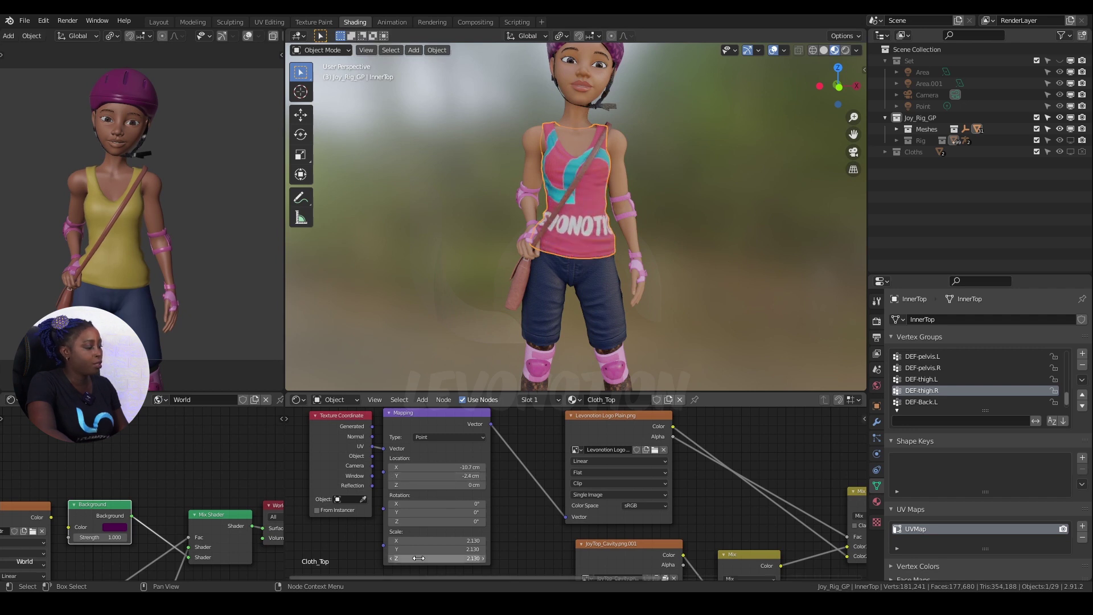
pyautogui.moveTo(419, 540); pyautogui.dragTo(535, 541)
# - Set the Mapping node's X location to -27 cm and its Y location to -7 cm
pyautogui.moveTo(443, 466); pyautogui.dragTo(408, 467)
pyautogui.click(457, 469)
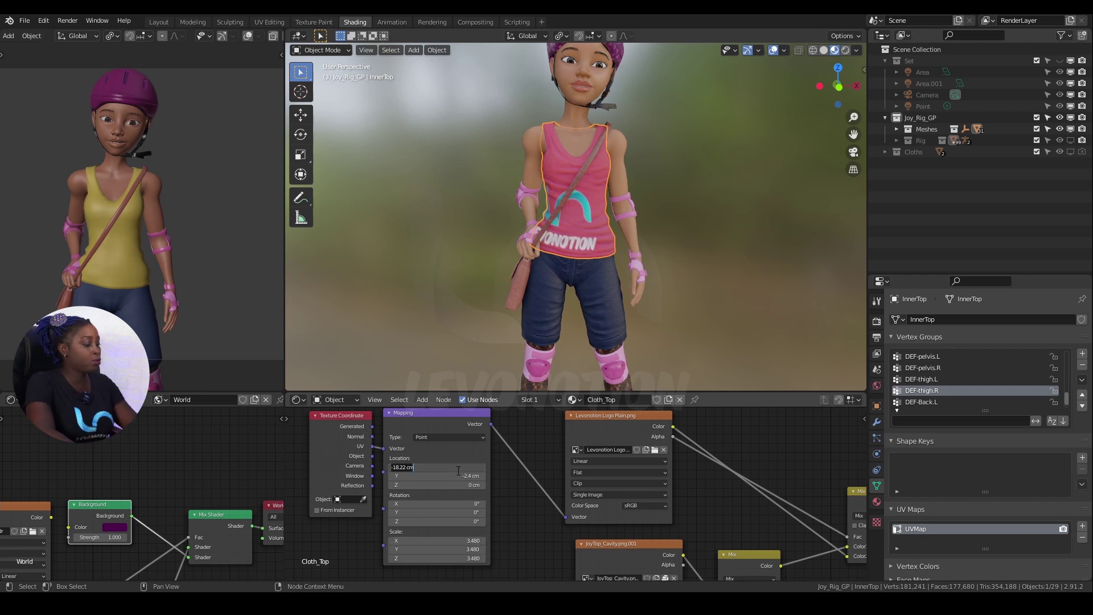
pyautogui.write('-278')
pyautogui.press('Return')
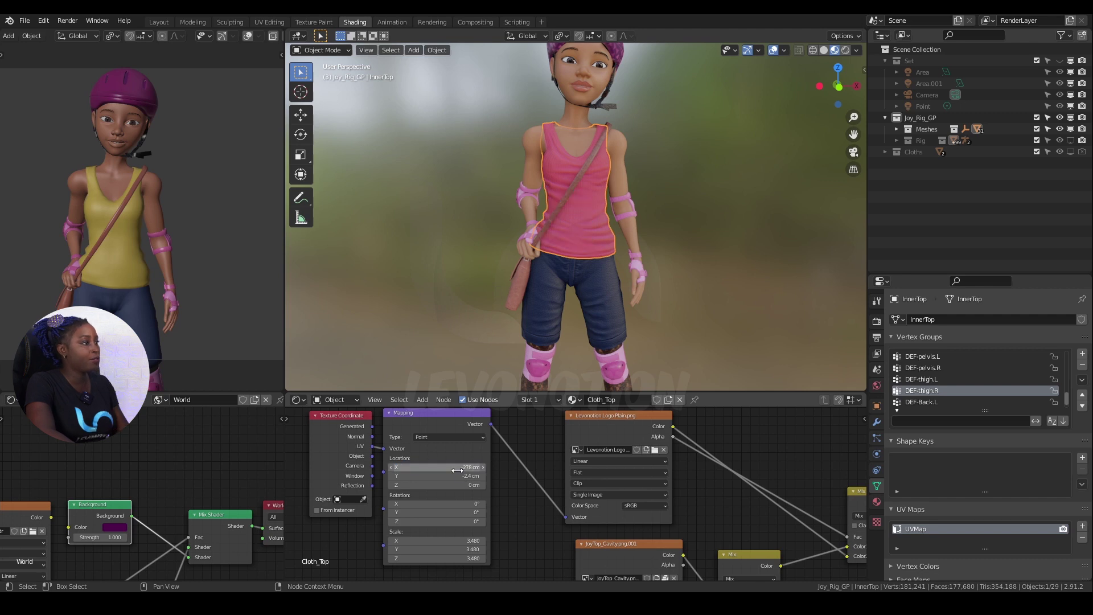
pyautogui.click(455, 467)
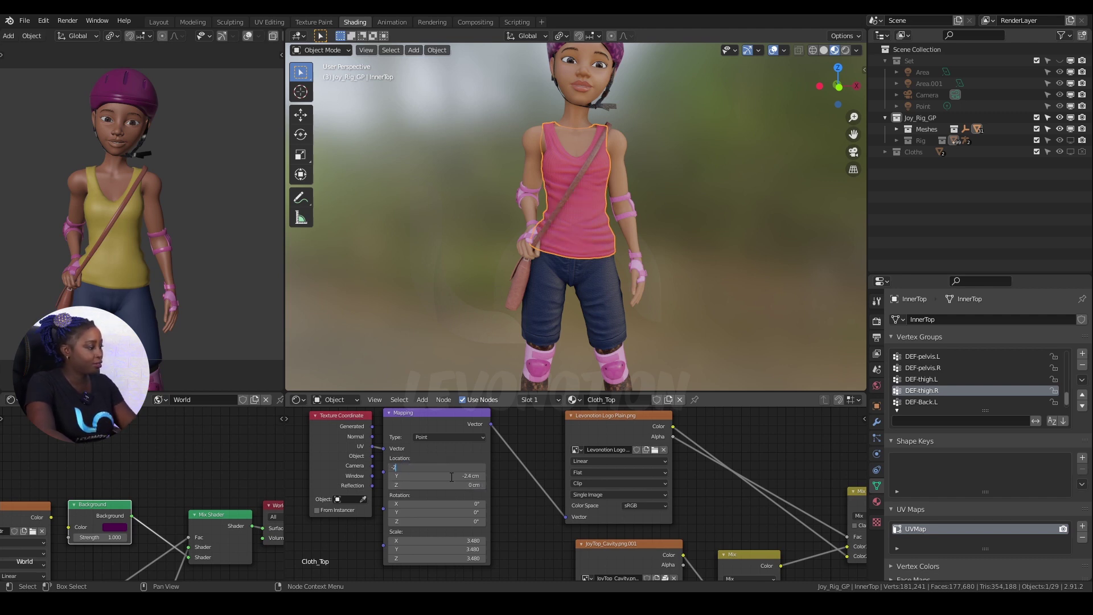
pyautogui.press('Return')
pyautogui.click(458, 476)
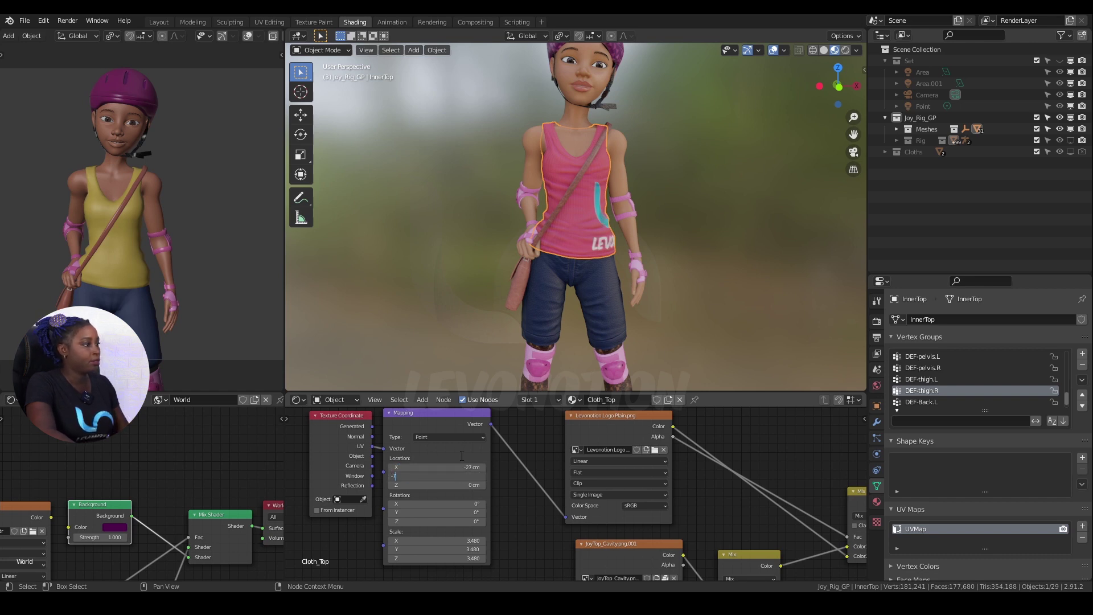
pyautogui.write('-7')
pyautogui.press('Return')
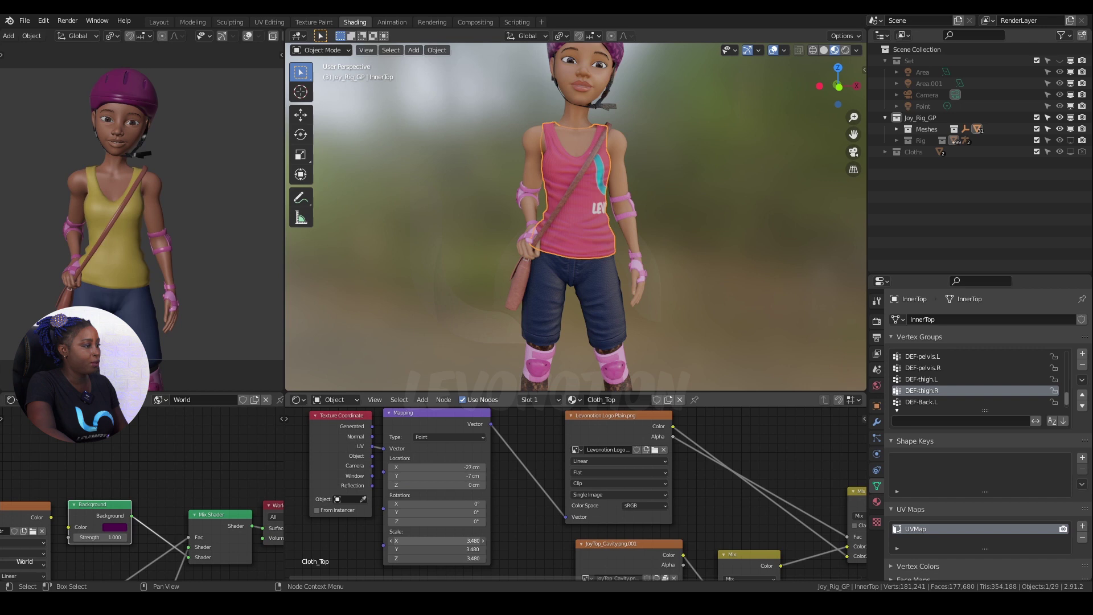
# - Set the Mapping node's X, Y and Z scale to 4.4 and its Y location to -10.1 cm
pyautogui.moveTo(459, 540); pyautogui.dragTo(485, 540)
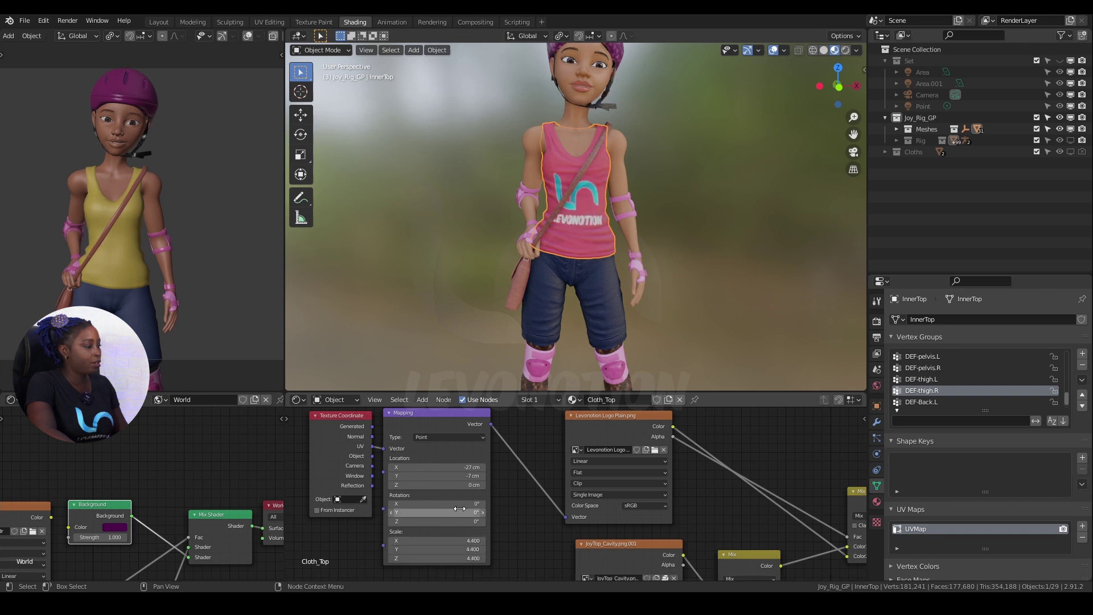
pyautogui.keyDown('shift'); pyautogui.moveTo(459, 476); pyautogui.dragTo(441, 476); pyautogui.keyUp('shift')
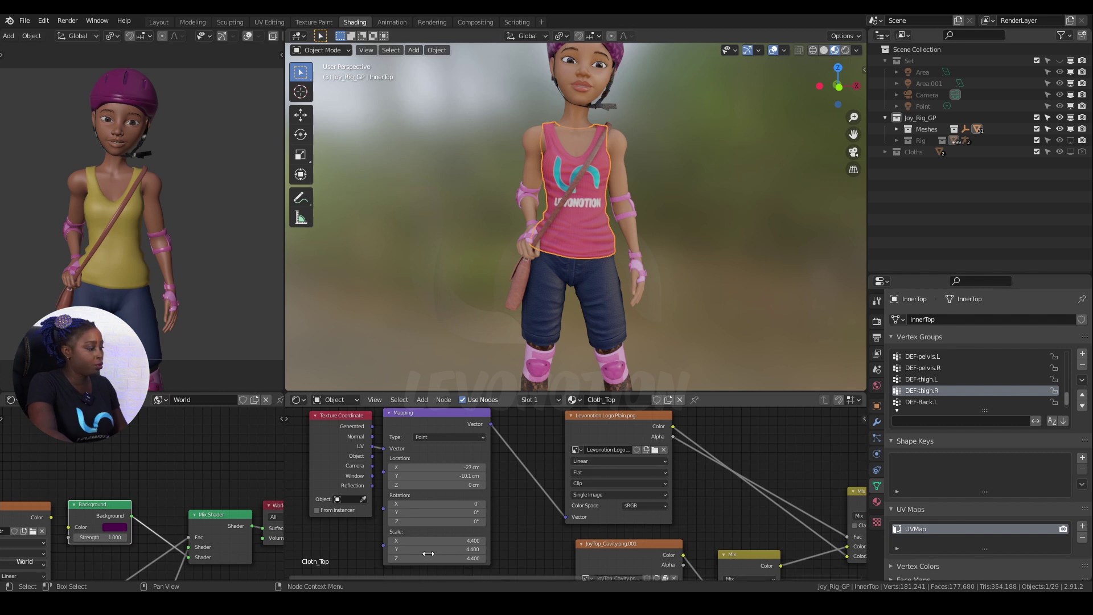
# - Narrow the logo by setting the Mapping node's X scale to 6 and its X location to -39.5 cm
pyautogui.moveTo(626, 239)
pyautogui.mouseDown(button='middle')
pyautogui.moveTo(513, 233)
pyautogui.moveTo(657, 245)
pyautogui.moveTo(614, 232)
pyautogui.mouseUp(button='middle')
pyautogui.scroll(2, 613, 232)
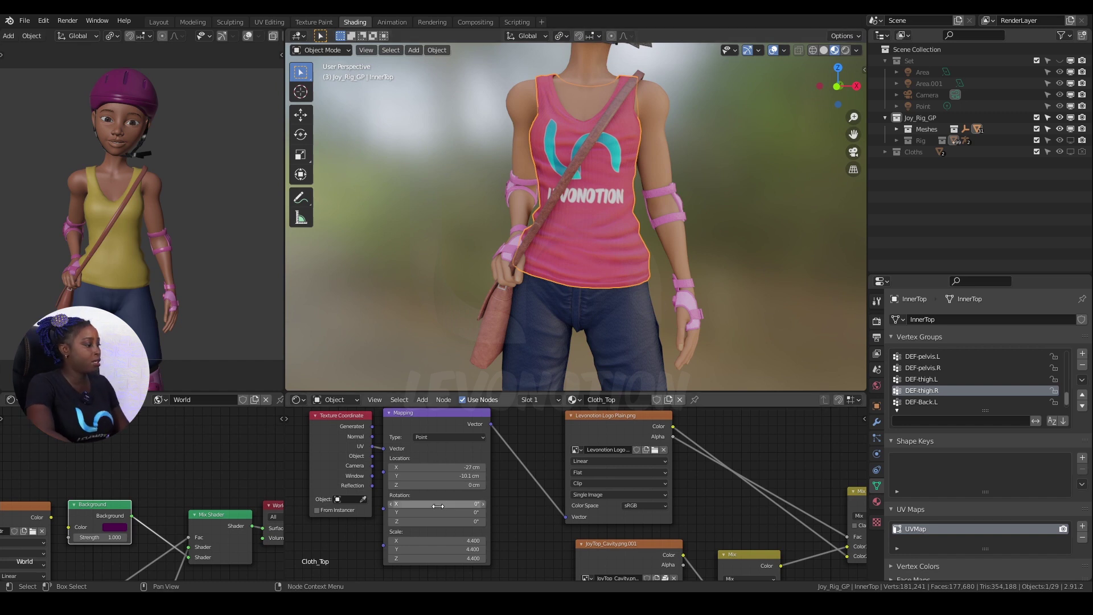
pyautogui.moveTo(430, 541); pyautogui.dragTo(521, 542)
pyautogui.moveTo(434, 466); pyautogui.dragTo(424, 467)
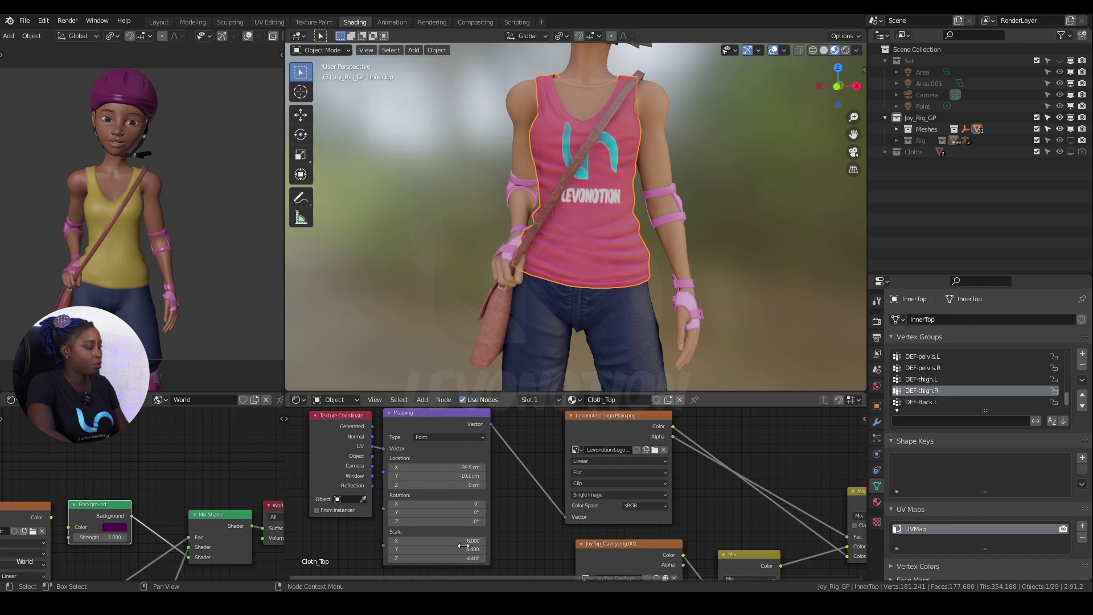
# - Widen the logo by setting the Mapping node's X scale to 2 and its X location to -10.3 cm
pyautogui.moveTo(469, 541); pyautogui.dragTo(337, 541)
pyautogui.moveTo(475, 467); pyautogui.dragTo(478, 466)
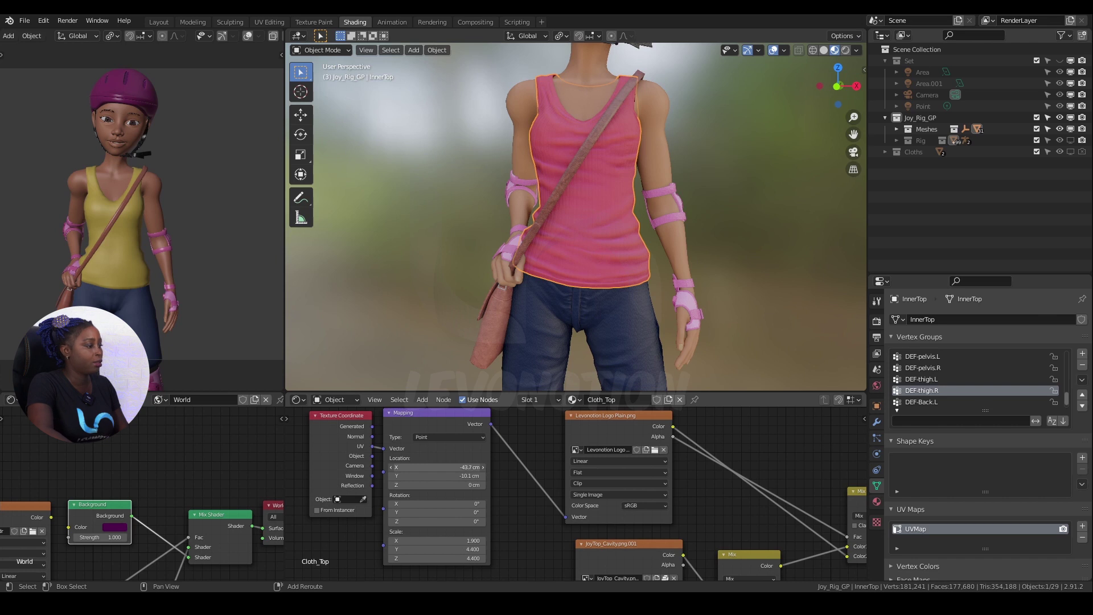
pyautogui.keyDown('shift'); pyautogui.moveTo(478, 468); pyautogui.dragTo(473, 467); pyautogui.keyUp('shift')
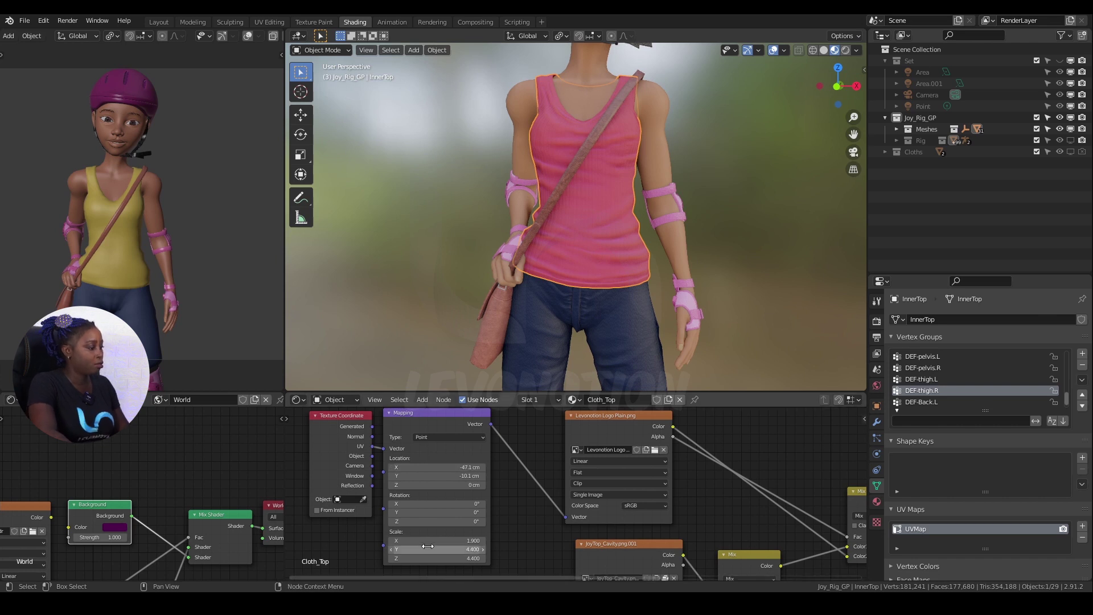
pyautogui.moveTo(438, 540); pyautogui.dragTo(442, 540)
pyautogui.moveTo(433, 467); pyautogui.dragTo(487, 467)
# - Set the Mapping node's X scale to 3 and its X location to -16.9 cm, and inspect the logo on the top
pyautogui.click(467, 540)
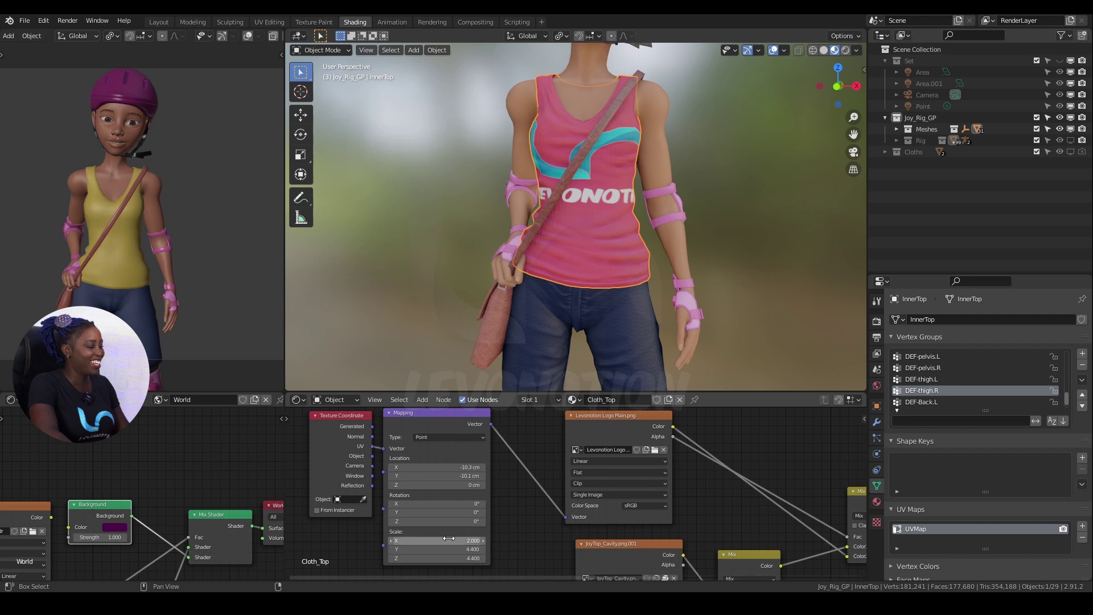
pyautogui.write('2.0')
pyautogui.press('Return')
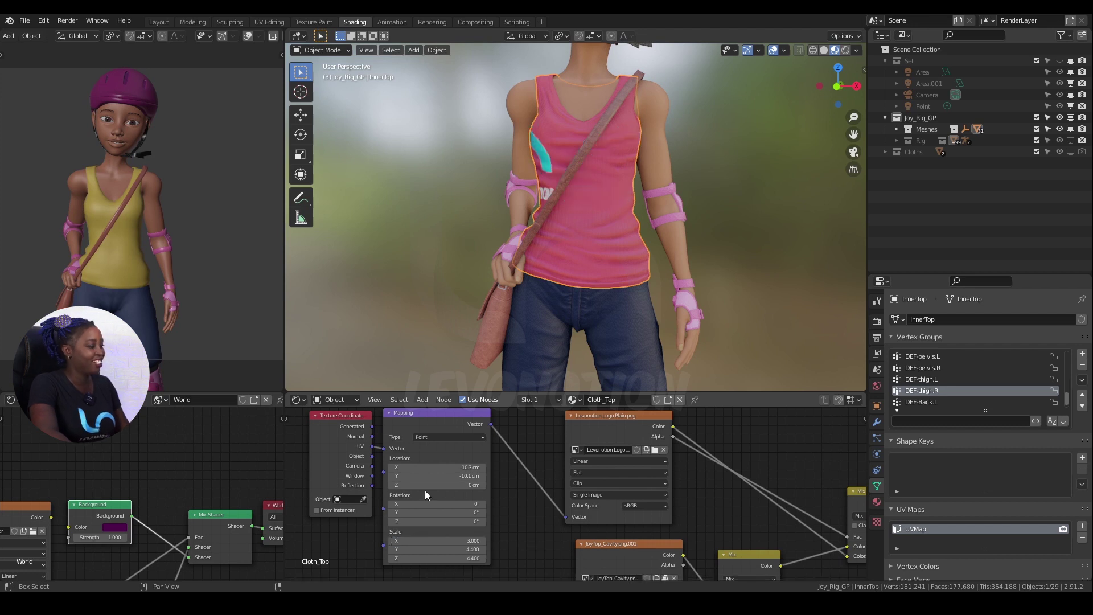
pyautogui.moveTo(435, 467); pyautogui.dragTo(409, 467)
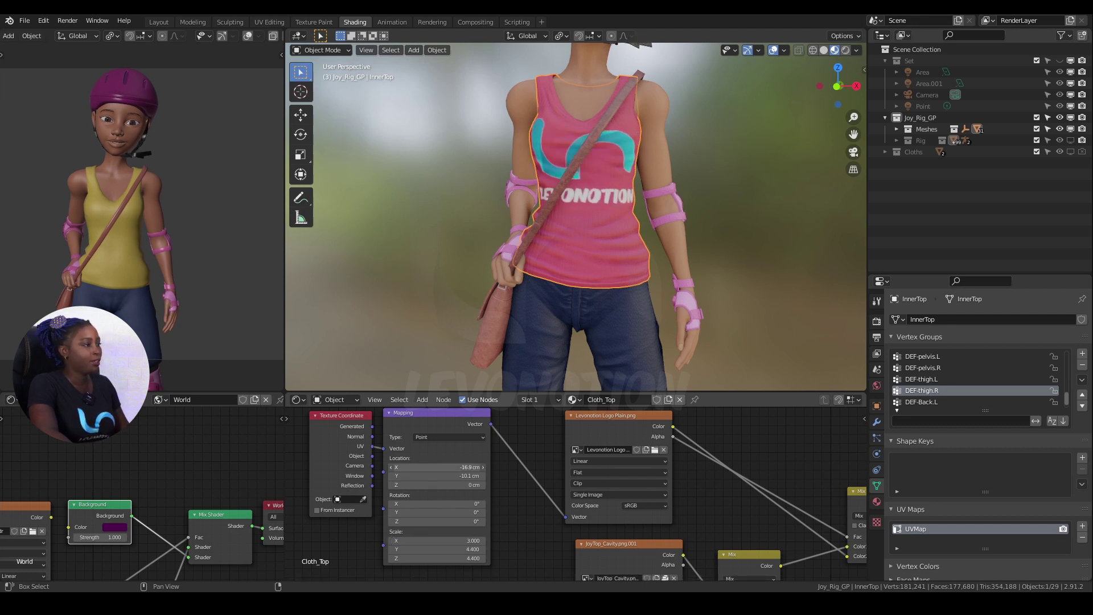
pyautogui.moveTo(685, 313); pyautogui.dragTo(523, 248, button='middle')
pyautogui.scroll(-2, 524, 248)
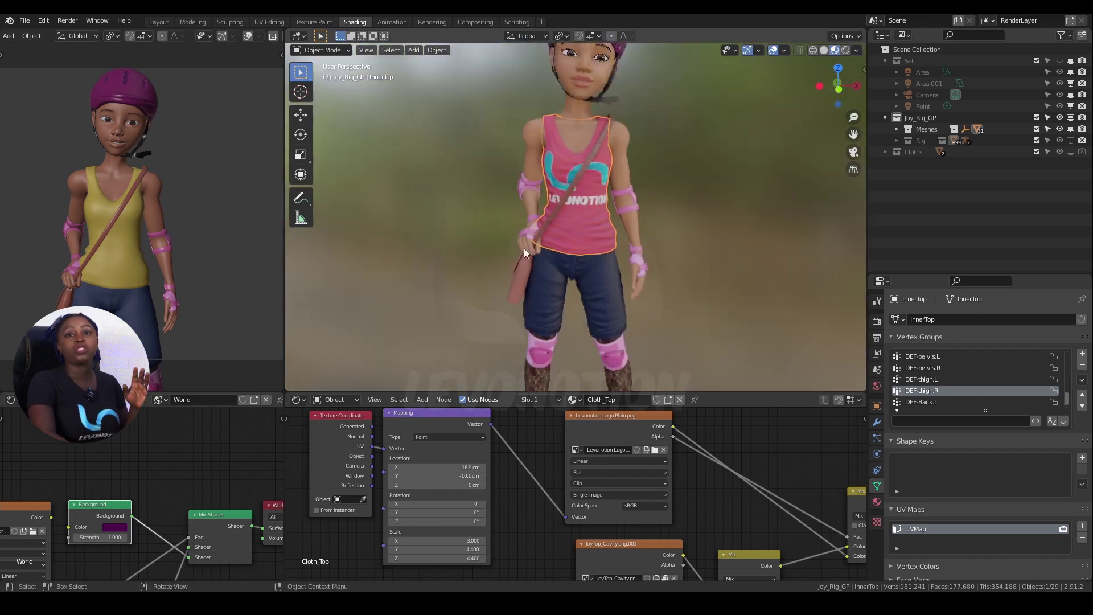
pyautogui.scroll(-3, 487, 493)
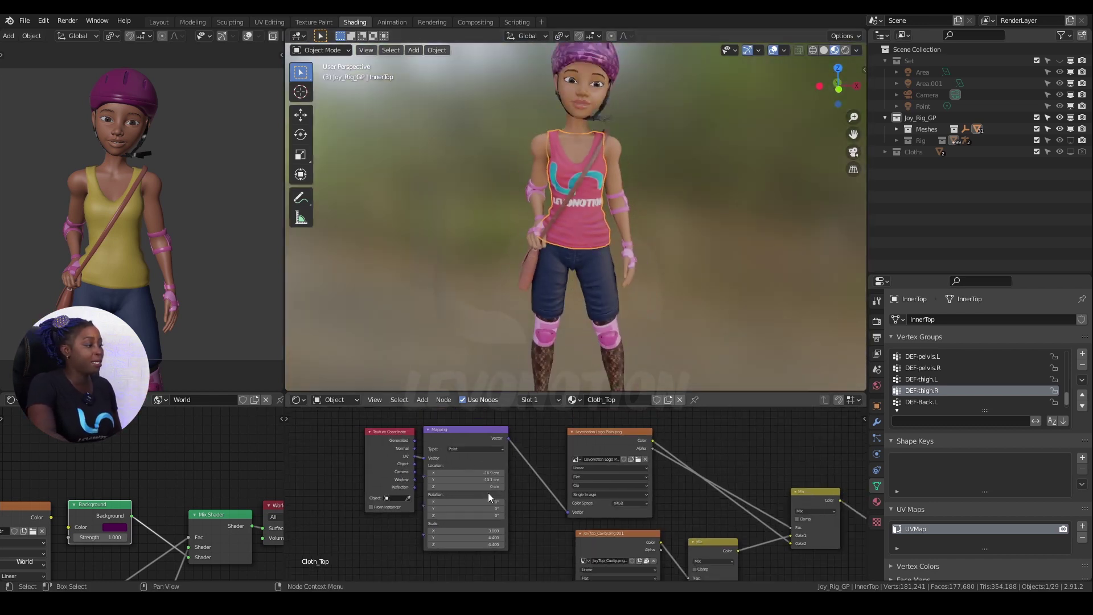
pyautogui.moveTo(474, 429); pyautogui.dragTo(488, 428)
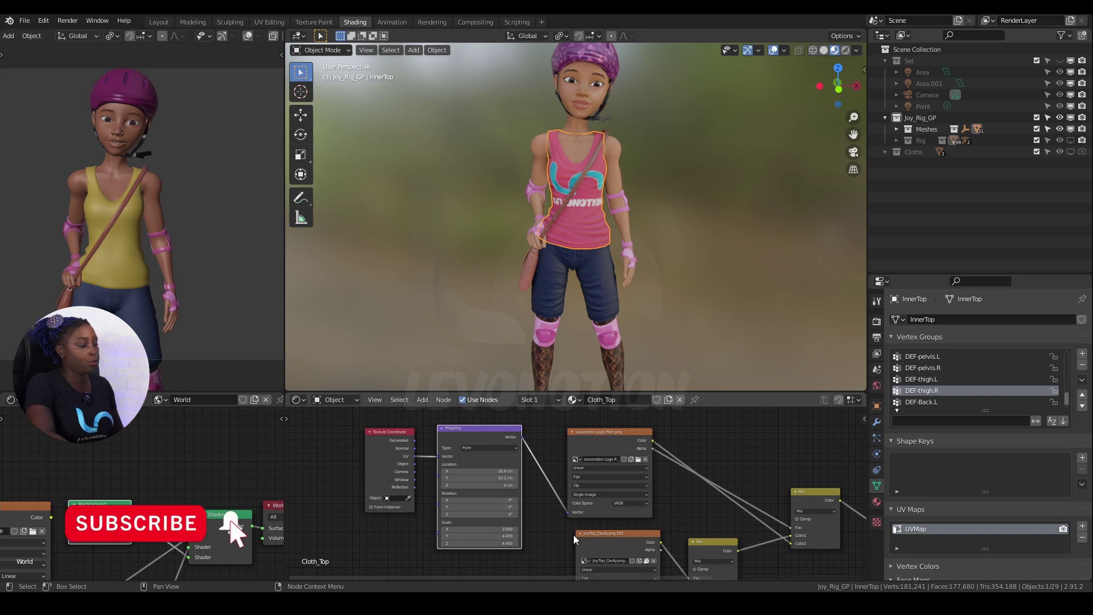
# - Change Color1 and Color2 of the Mix node fed by the cavity texture to magenta shades
pyautogui.scroll(-2, 574, 540)
pyautogui.moveTo(602, 515); pyautogui.dragTo(522, 473, button='middle')
pyautogui.scroll(3, 609, 511)
pyautogui.click(637, 548)
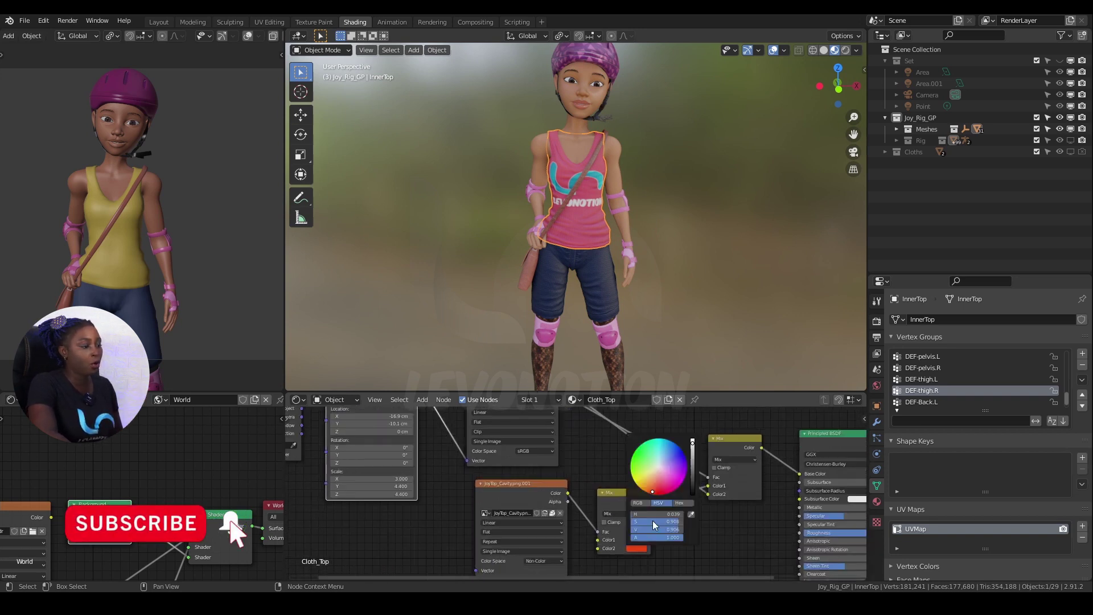
pyautogui.moveTo(657, 472); pyautogui.dragTo(685, 476)
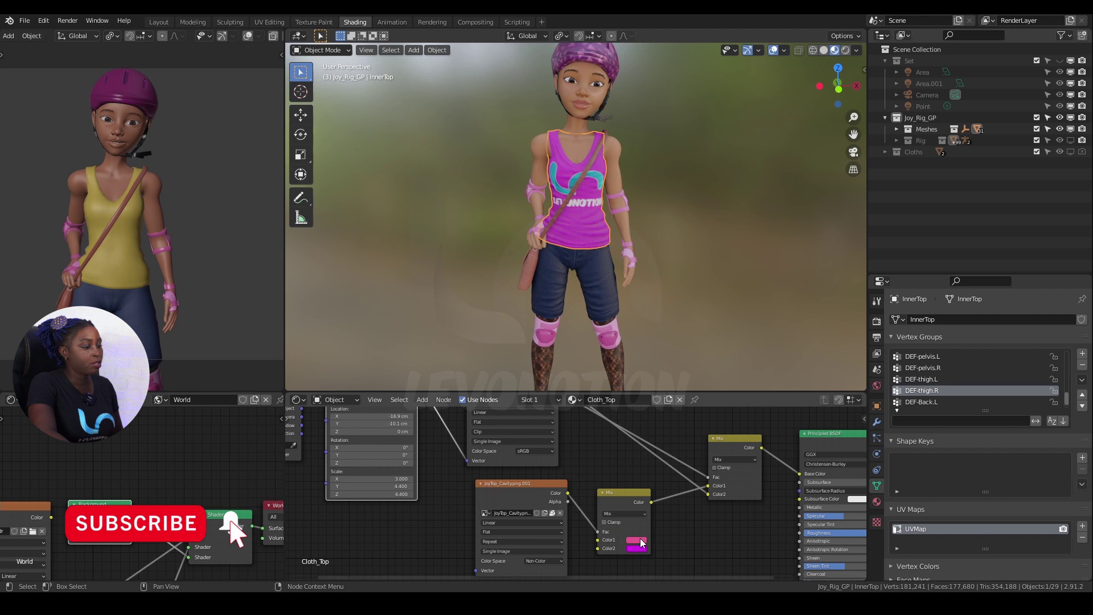
pyautogui.click(636, 540)
pyautogui.click(675, 435)
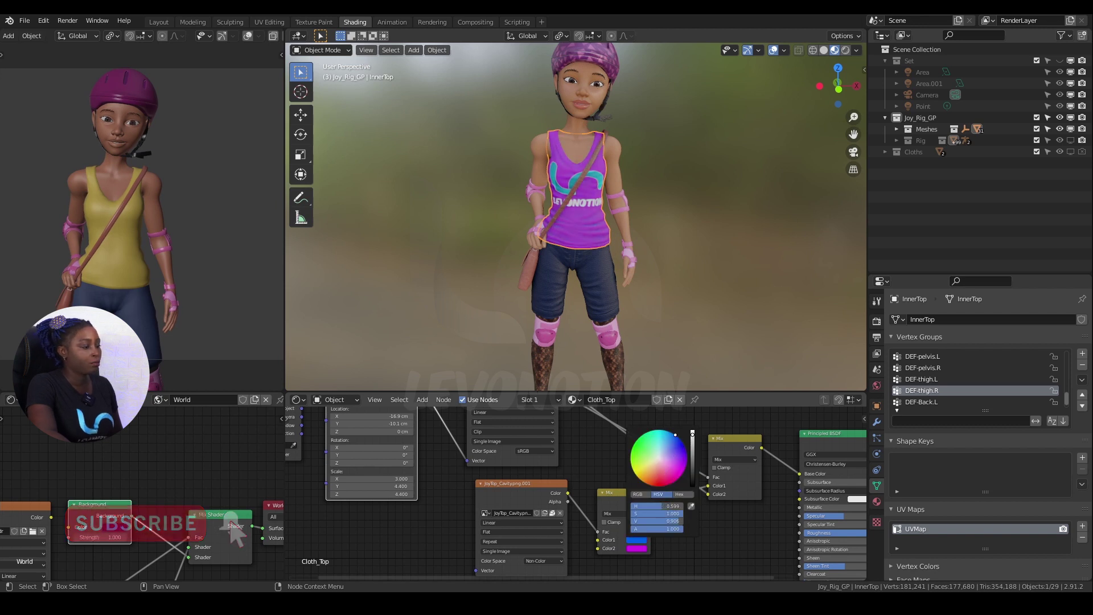
pyautogui.moveTo(675, 435); pyautogui.dragTo(680, 475)
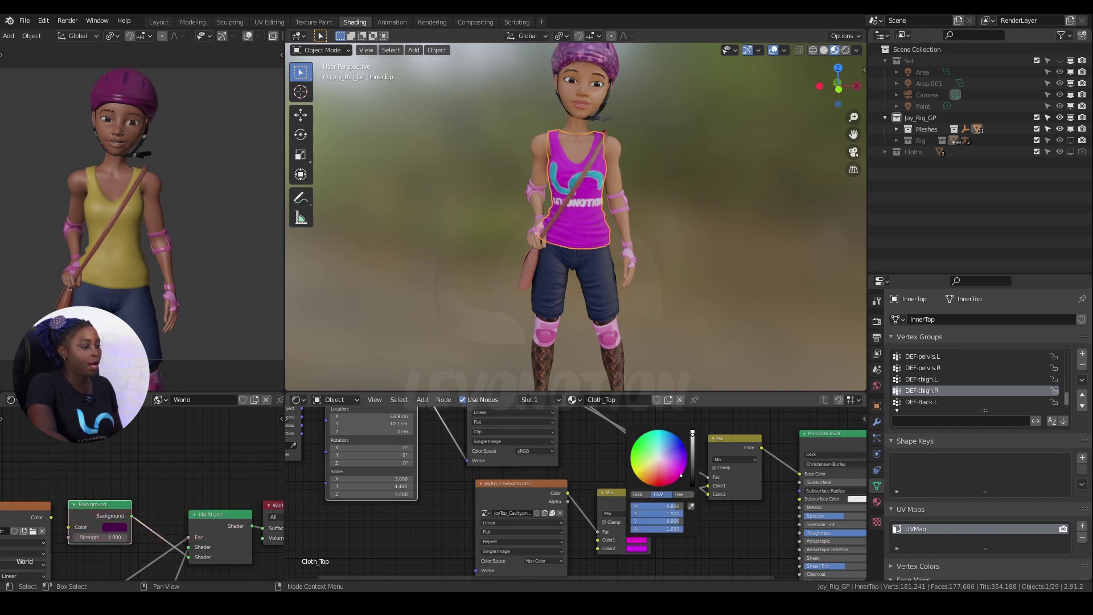
# - Delete the Texture Coordinate and Mapping nodes that feed the Levonotion logo texture
pyautogui.scroll(-1, 579, 231)
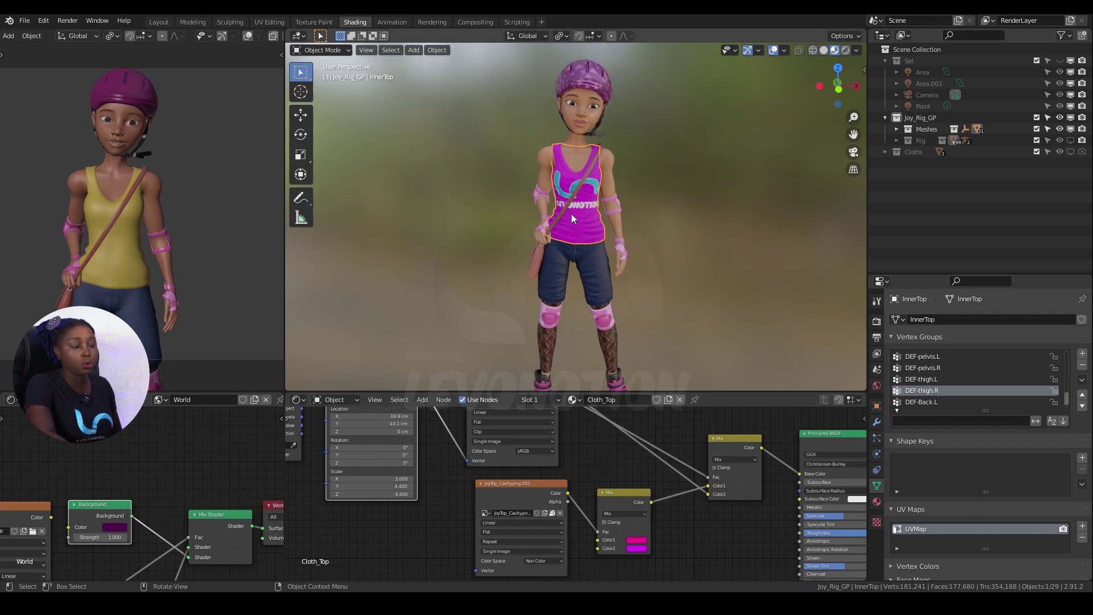
pyautogui.moveTo(565, 446); pyautogui.dragTo(585, 514, button='middle')
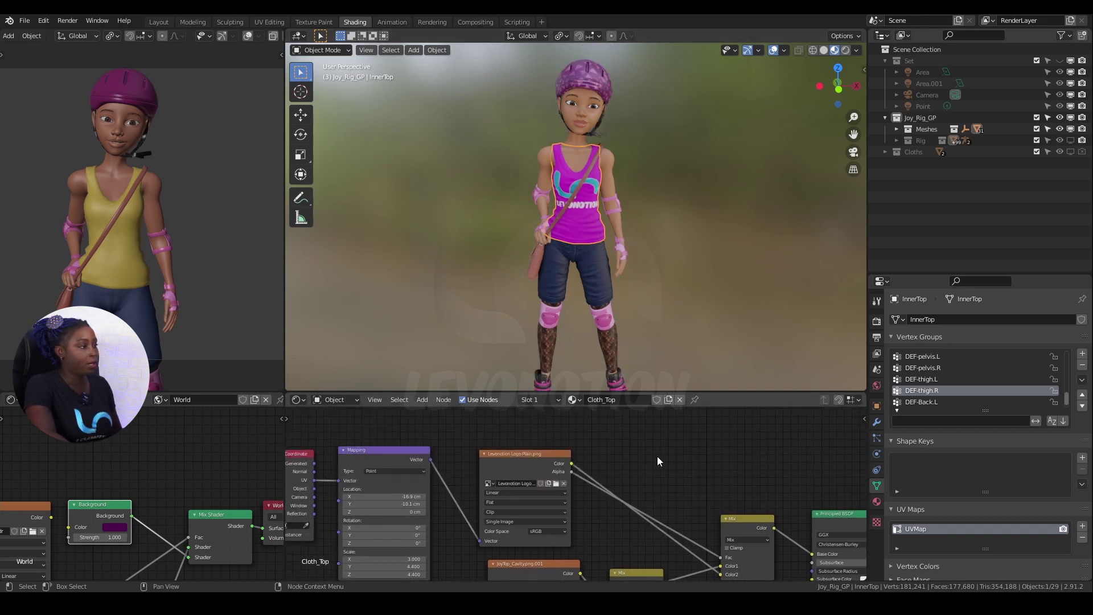
pyautogui.scroll(-1, 573, 455)
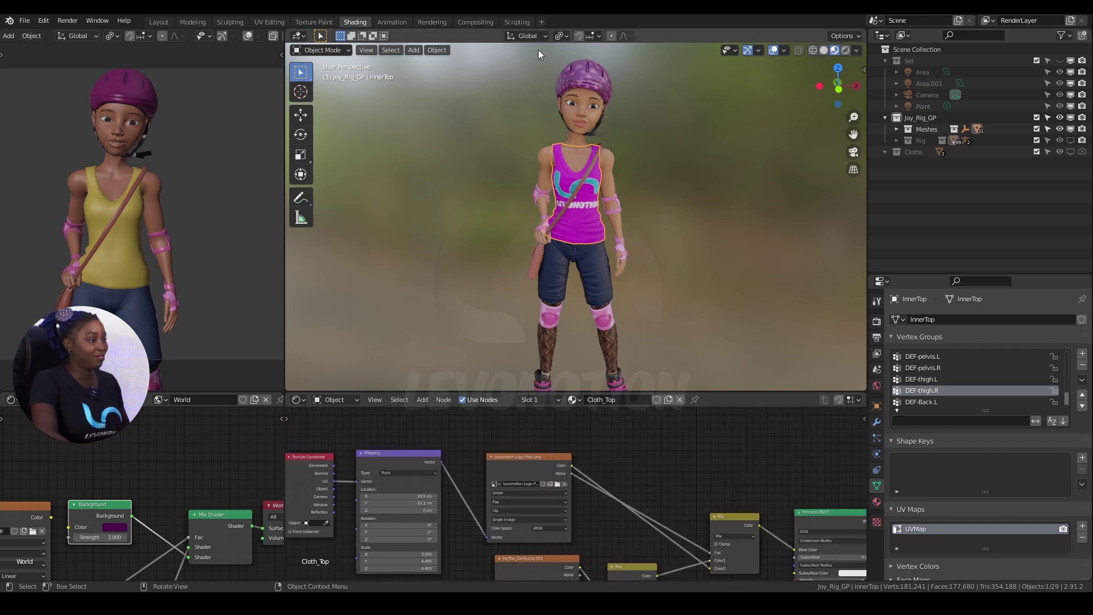
pyautogui.moveTo(616, 214); pyautogui.dragTo(565, 175, button='middle')
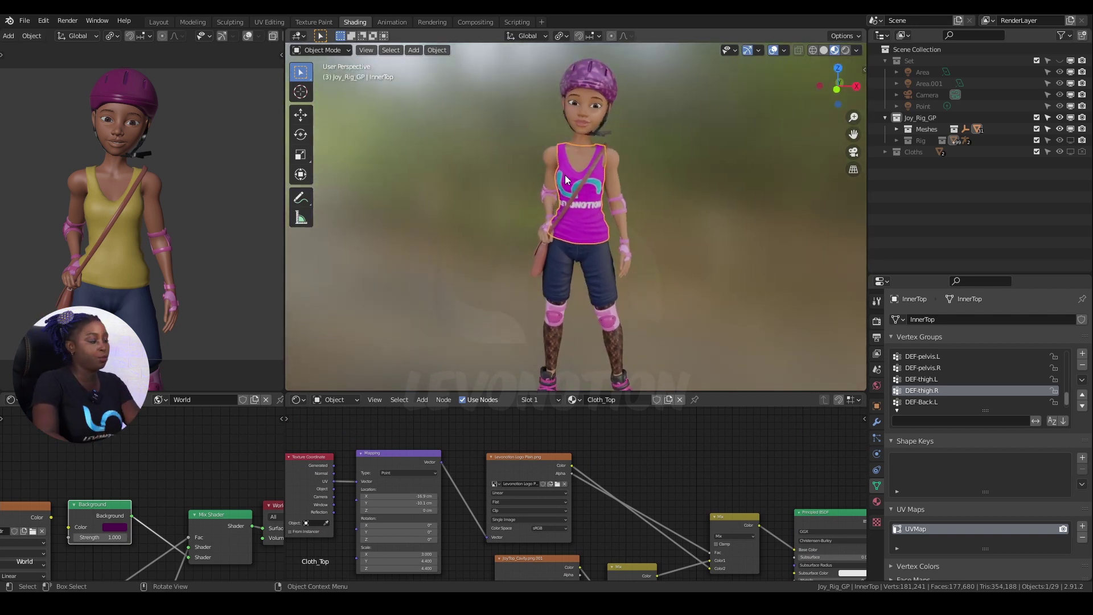
pyautogui.scroll(-2, 637, 508)
pyautogui.moveTo(452, 503); pyautogui.dragTo(467, 496, button='middle')
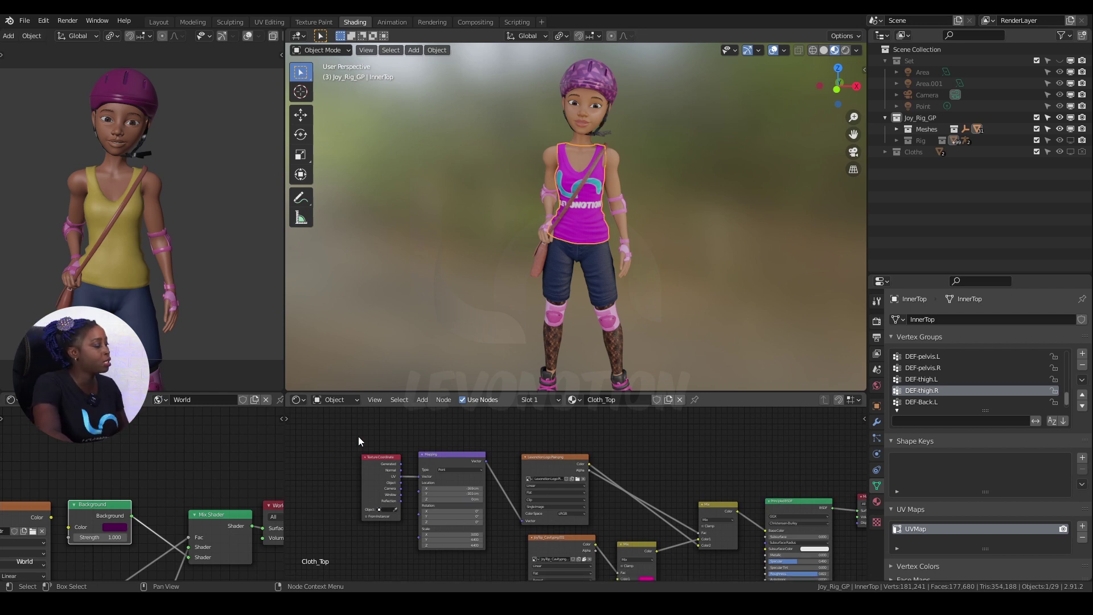
pyautogui.moveTo(358, 437); pyautogui.dragTo(445, 506)
pyautogui.press('Delete')
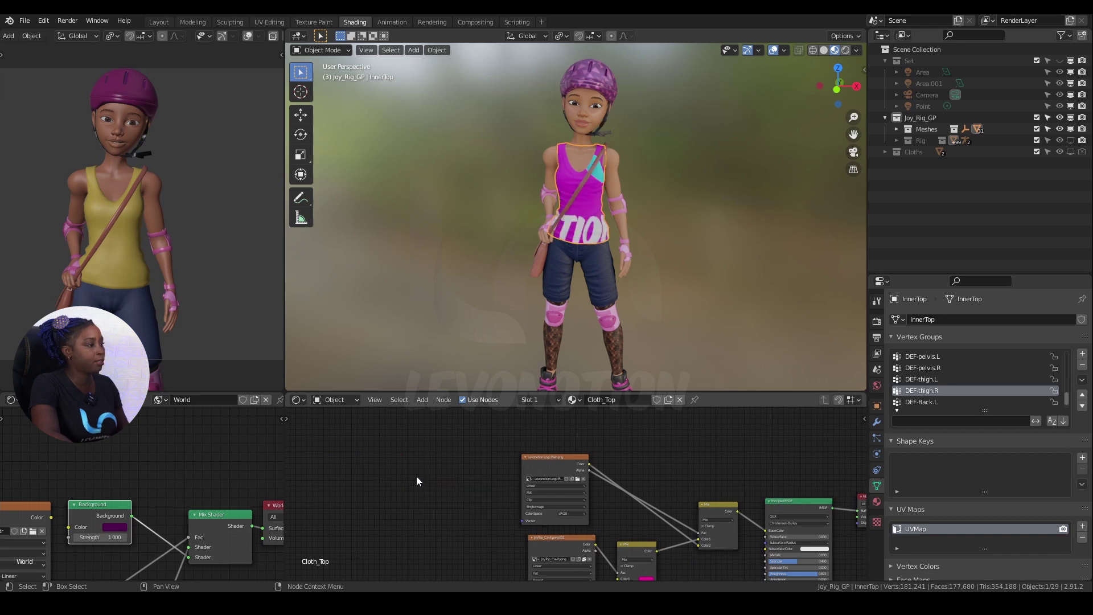
# - Add a second UV map named Logo to the InnerTop mesh, and reselect the original UVMap
pyautogui.scroll(1, 530, 463)
pyautogui.moveTo(545, 457); pyautogui.dragTo(551, 457)
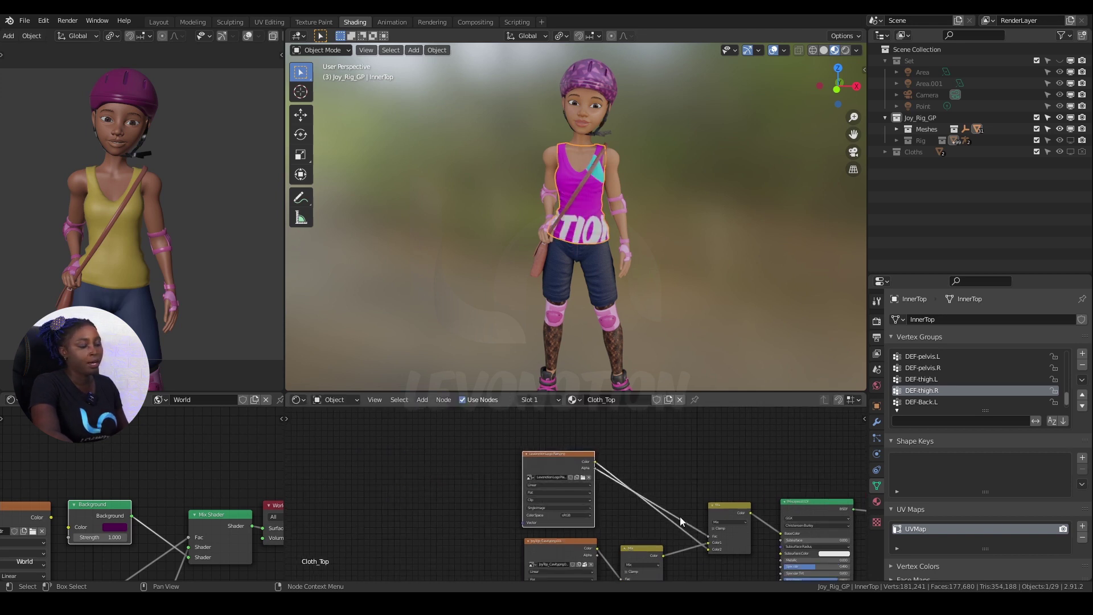
pyautogui.moveTo(680, 520); pyautogui.dragTo(614, 489, button='middle')
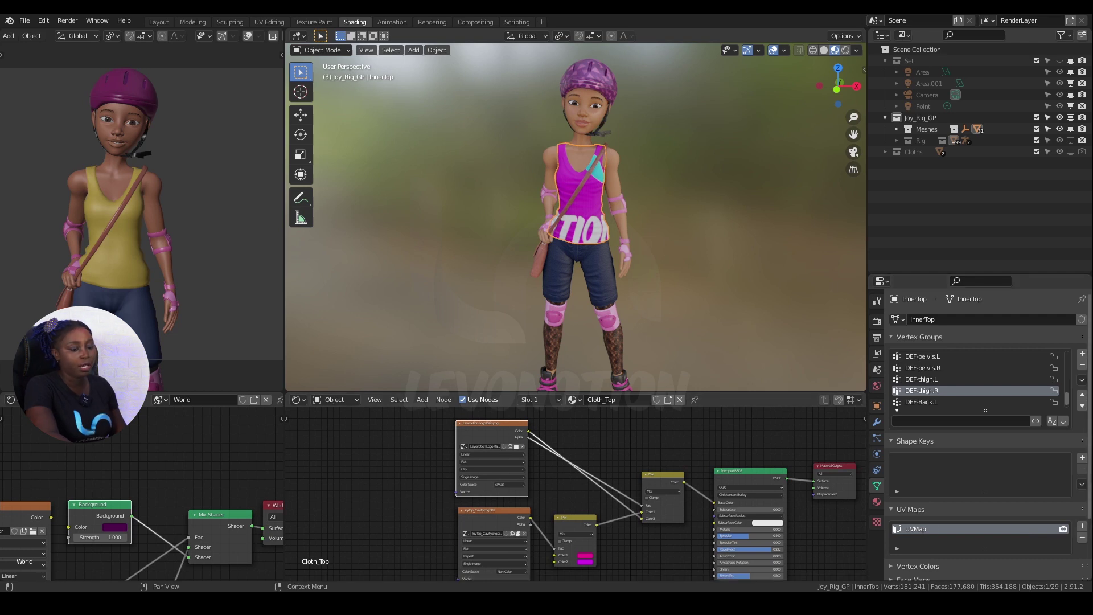
pyautogui.click(1082, 526)
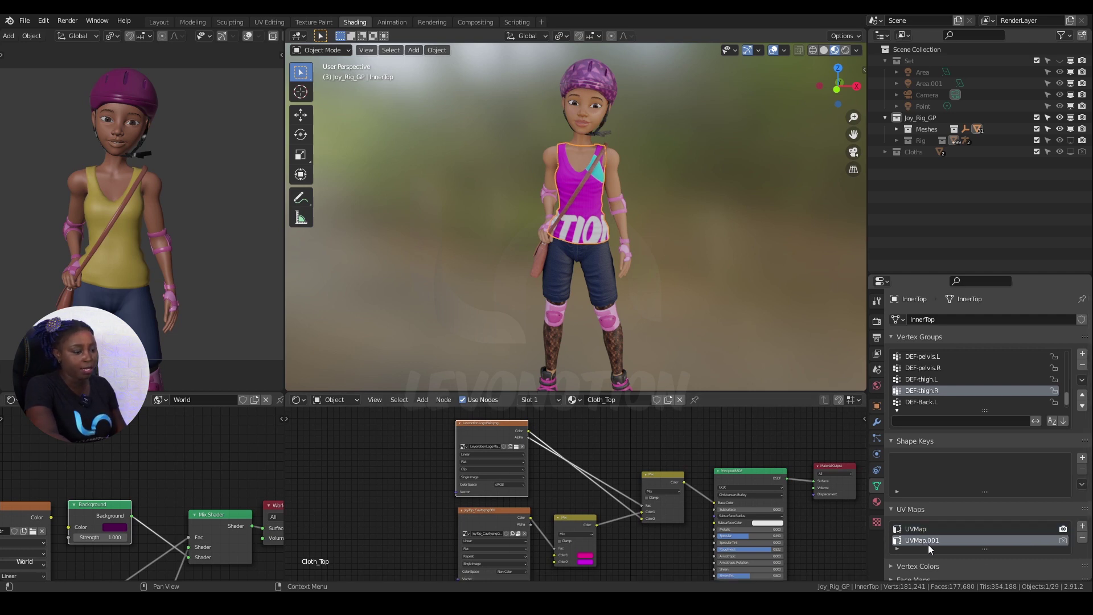
pyautogui.write('Lgo')
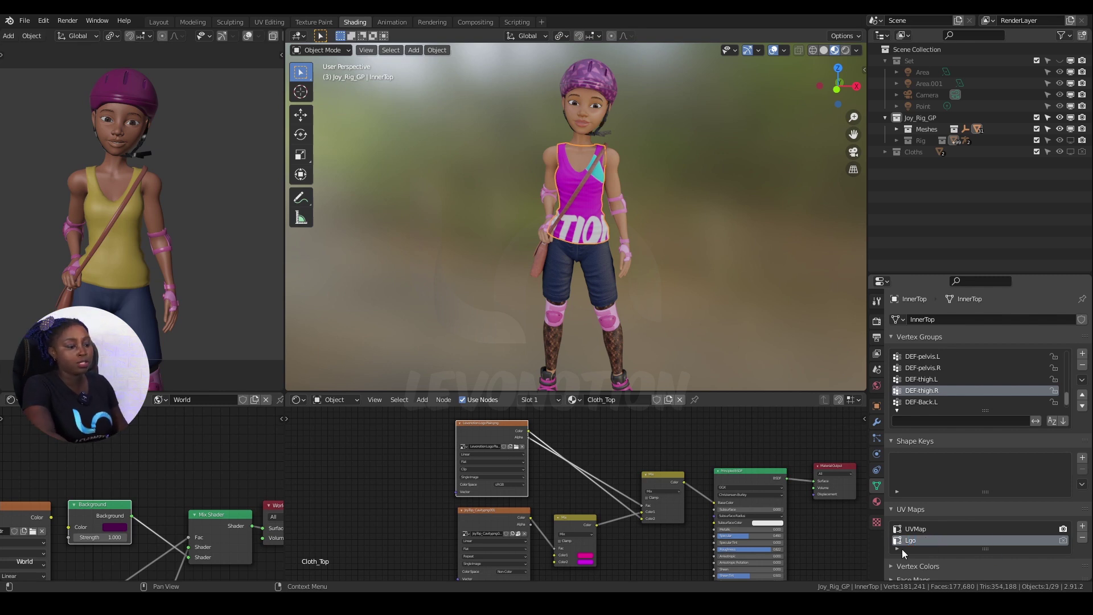
pyautogui.doubleClick(909, 538)
pyautogui.write('Logo')
pyautogui.press('Return')
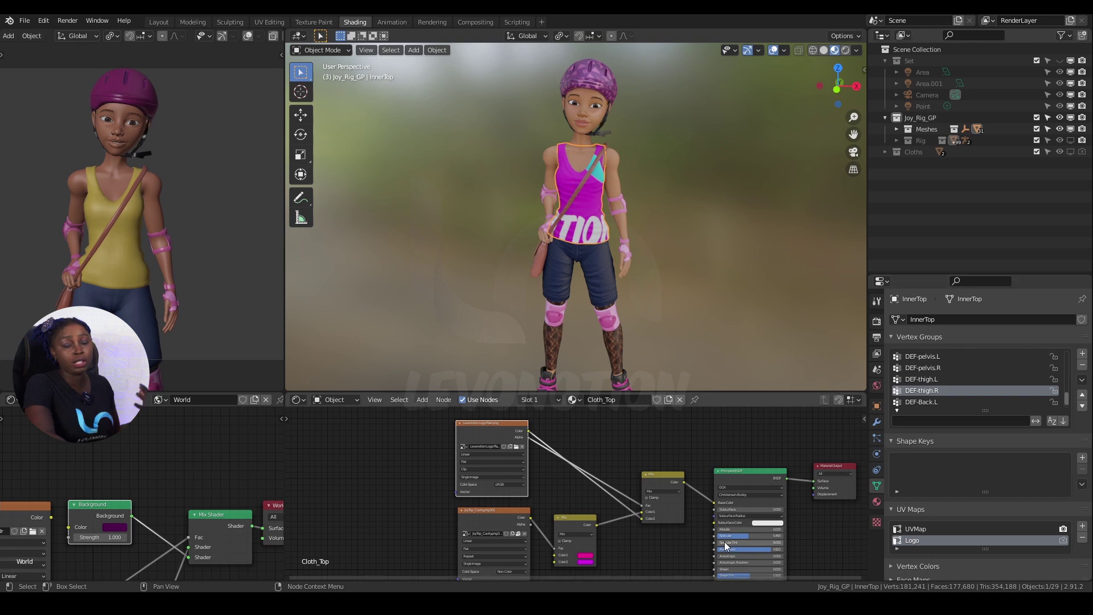
pyautogui.click(913, 529)
pyautogui.scroll(-3, 575, 453)
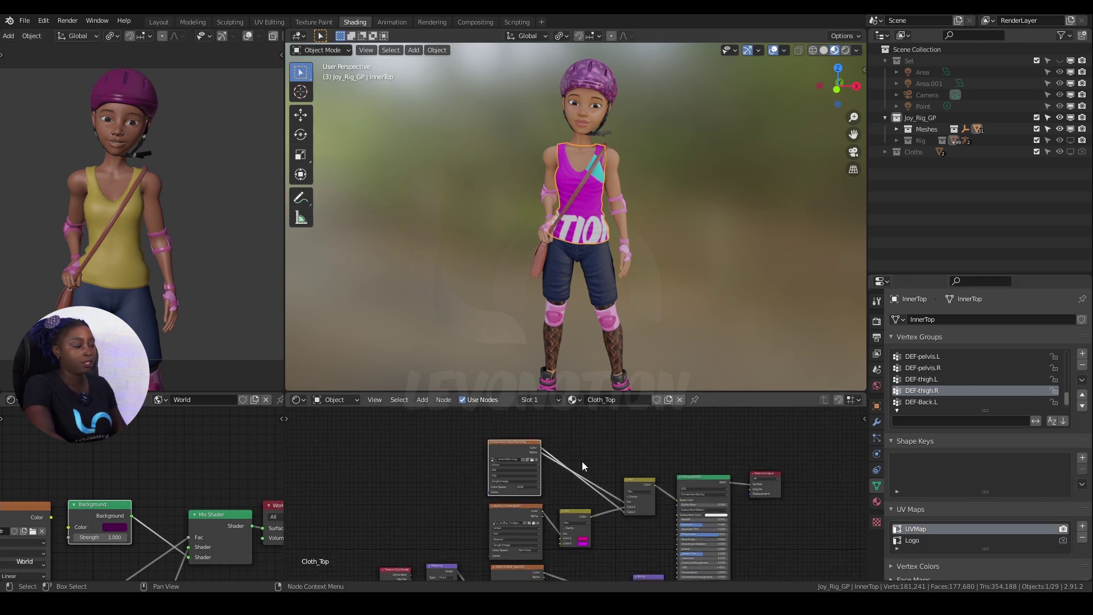
# - Switch to UV Editing for the InnerTop mesh, compare its two UV maps, and make the Logo map active
pyautogui.scroll(5, 563, 193)
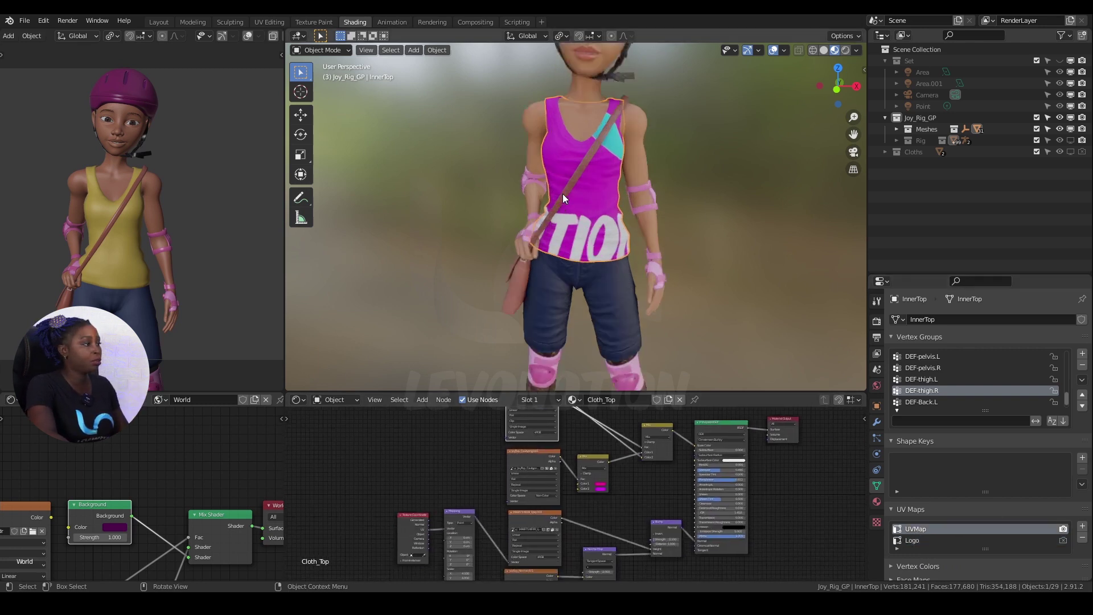
pyautogui.click(914, 540)
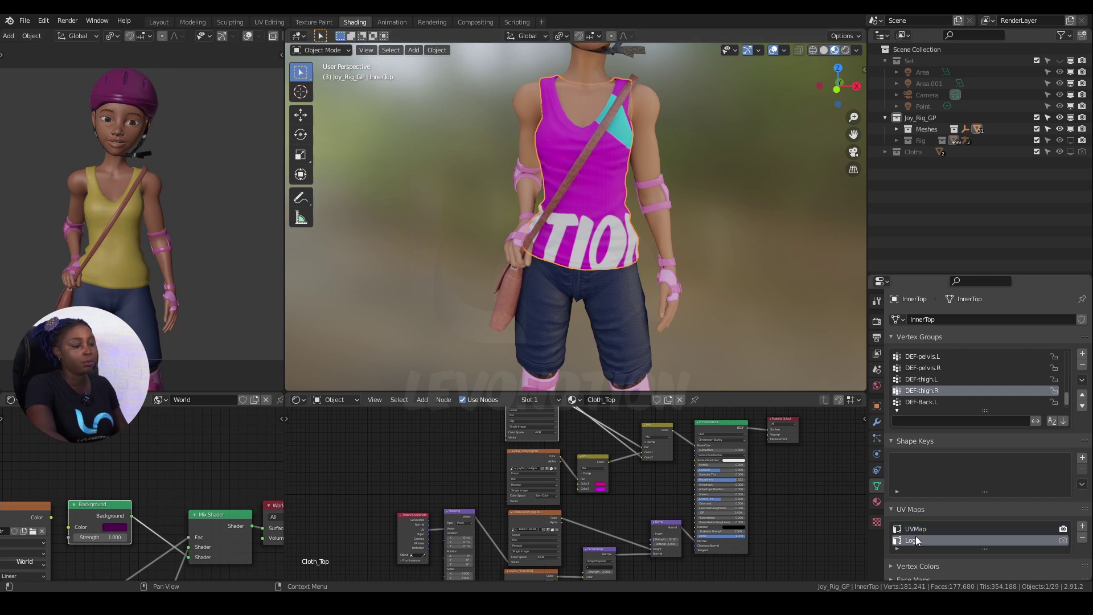
pyautogui.click(266, 22)
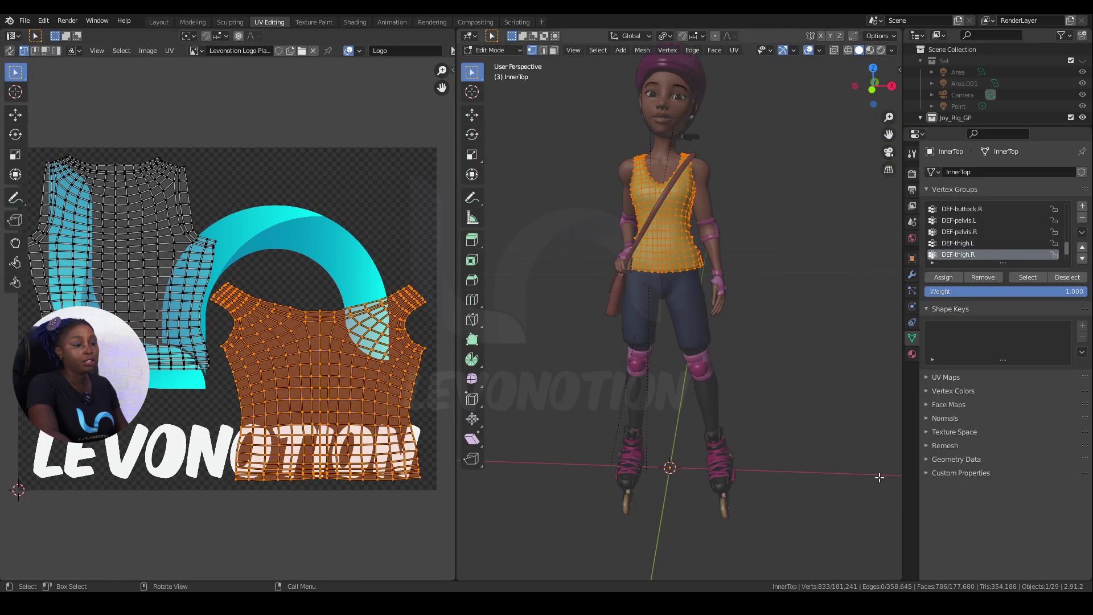
pyautogui.click(926, 377)
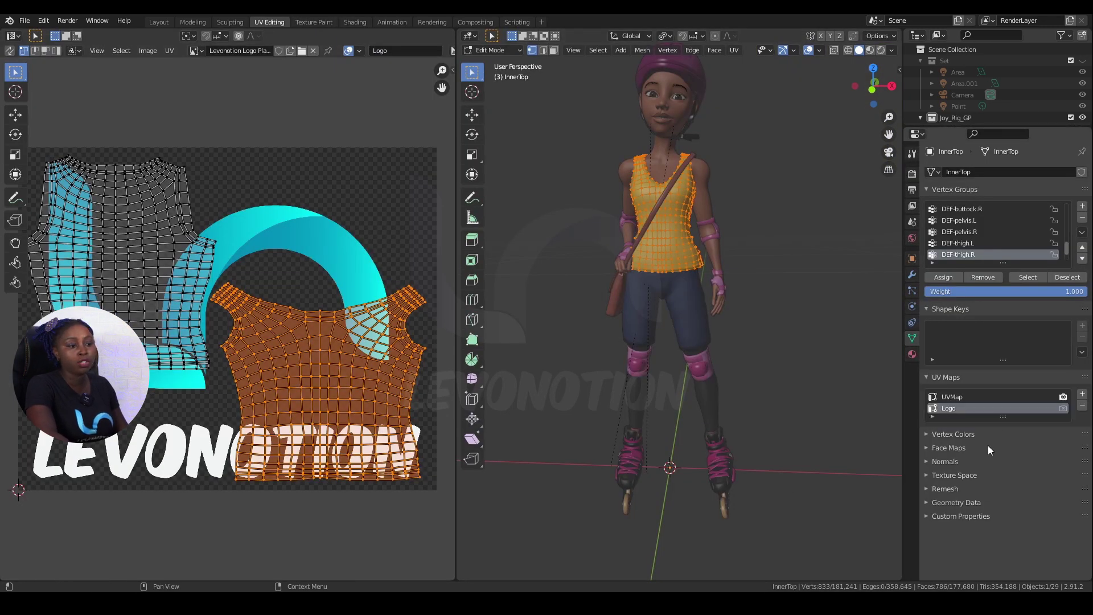
pyautogui.click(950, 398)
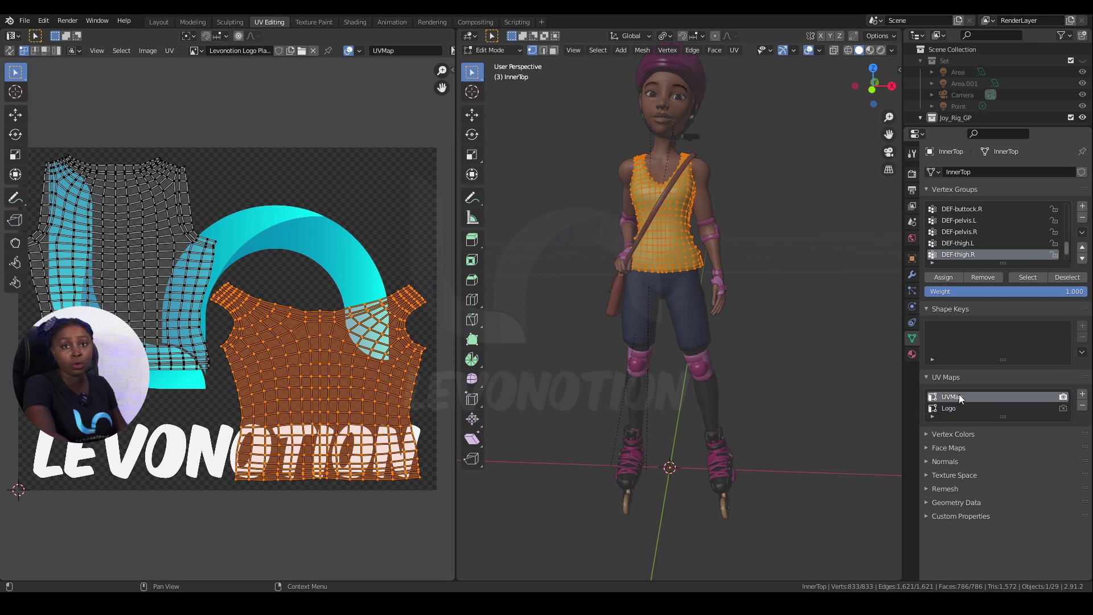
pyautogui.click(950, 410)
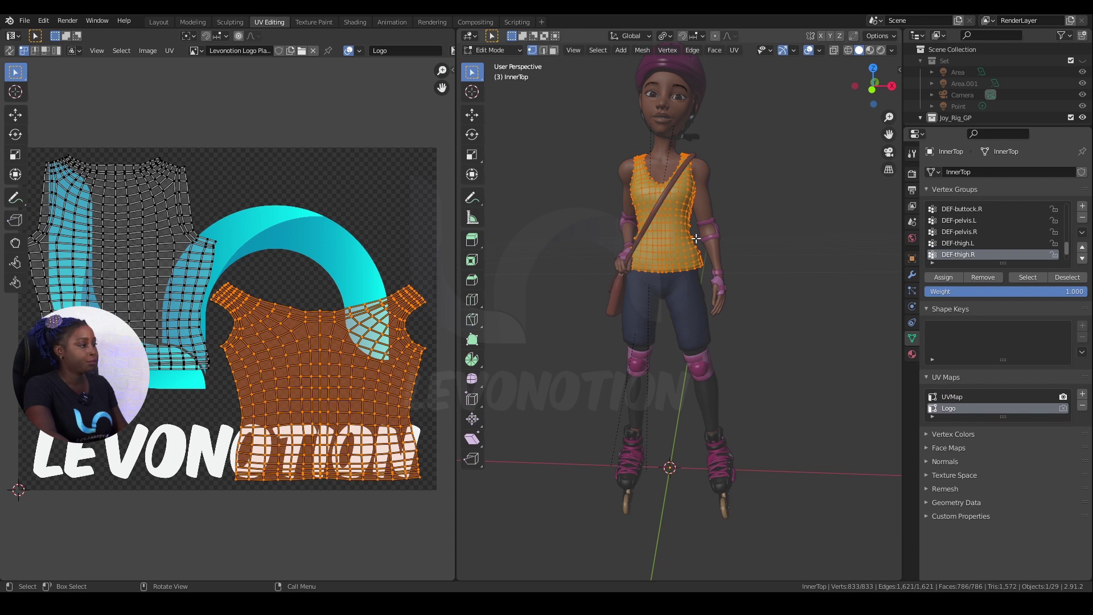
# - Clear the selection and select all linked faces of the top's front piece in face select mode
pyautogui.moveTo(705, 240)
pyautogui.mouseDown(button='middle')
pyautogui.moveTo(532, 241)
pyautogui.moveTo(690, 240)
pyautogui.mouseUp(button='middle')
pyautogui.hotkey('alt', 'a')
pyautogui.press('3')
pyautogui.click(635, 245)
pyautogui.press('l')
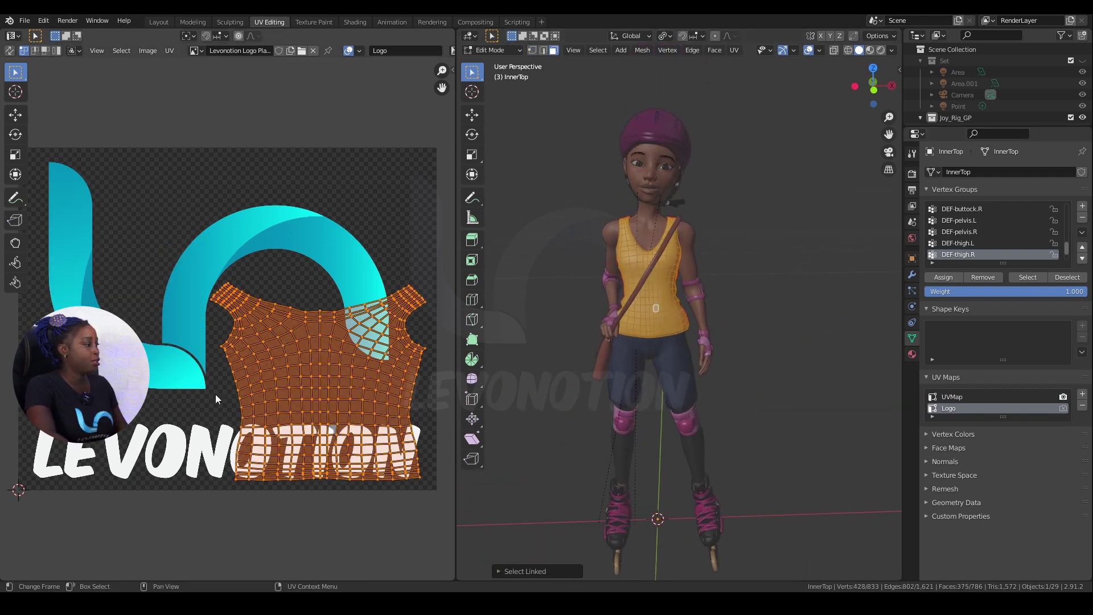
# - Enlarge the front UV island well beyond the logo image, centre it over the logo, and scale it down to about 0.9
pyautogui.scroll(-4, 241, 381)
pyautogui.press('s')
pyautogui.click(381, 383)
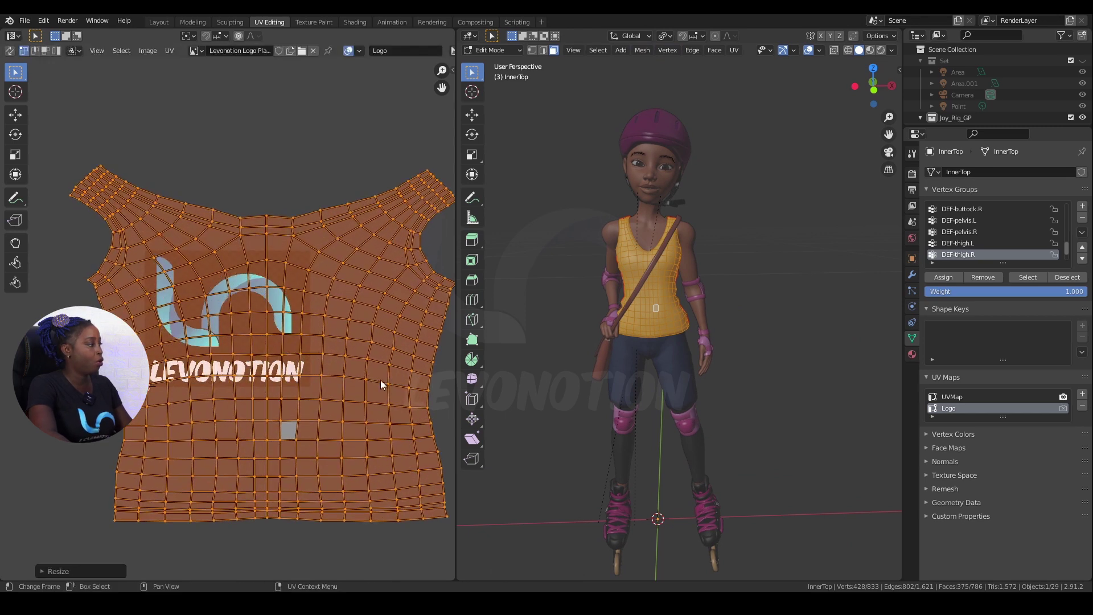
pyautogui.press('g')
pyautogui.click(310, 378)
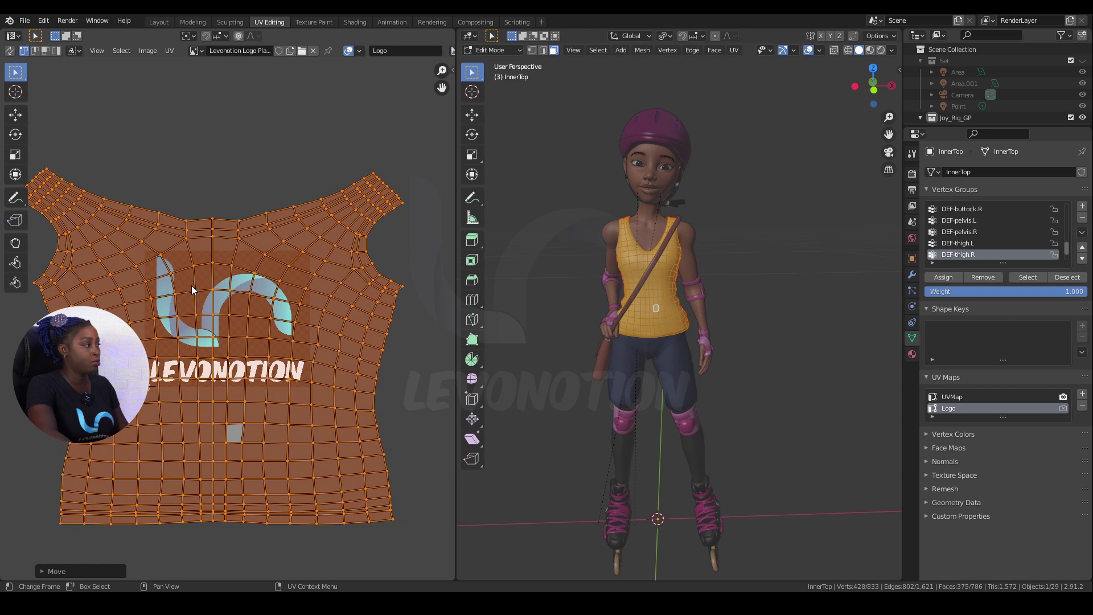
pyautogui.press('s')
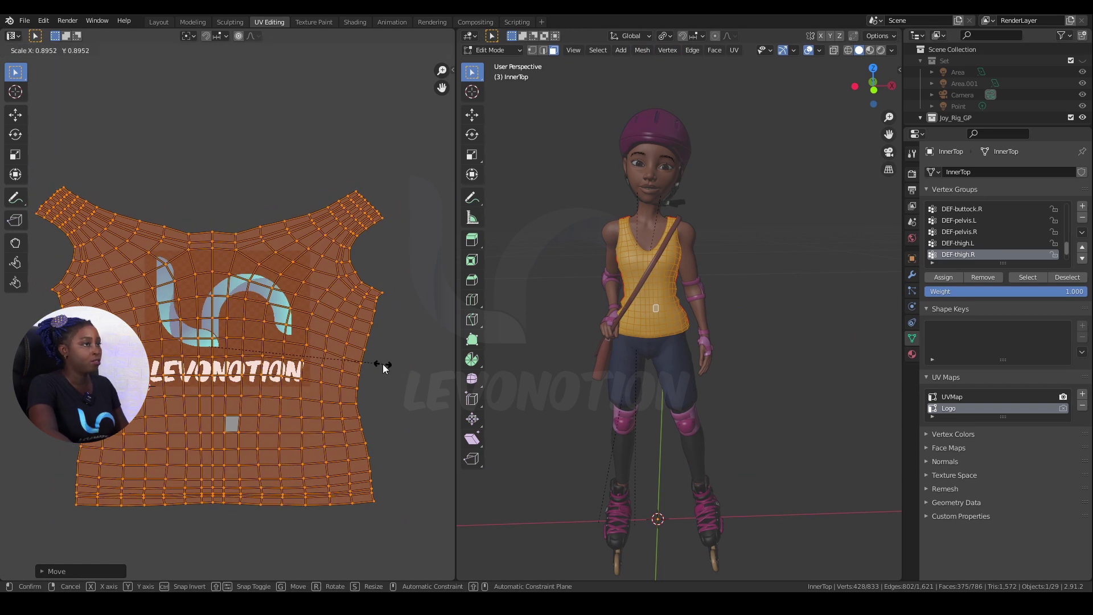
pyautogui.click(382, 363)
# - Preview the top with its materials, leave Edit Mode, and return to the Shading workspace
pyautogui.click(871, 53)
pyautogui.scroll(3, 651, 276)
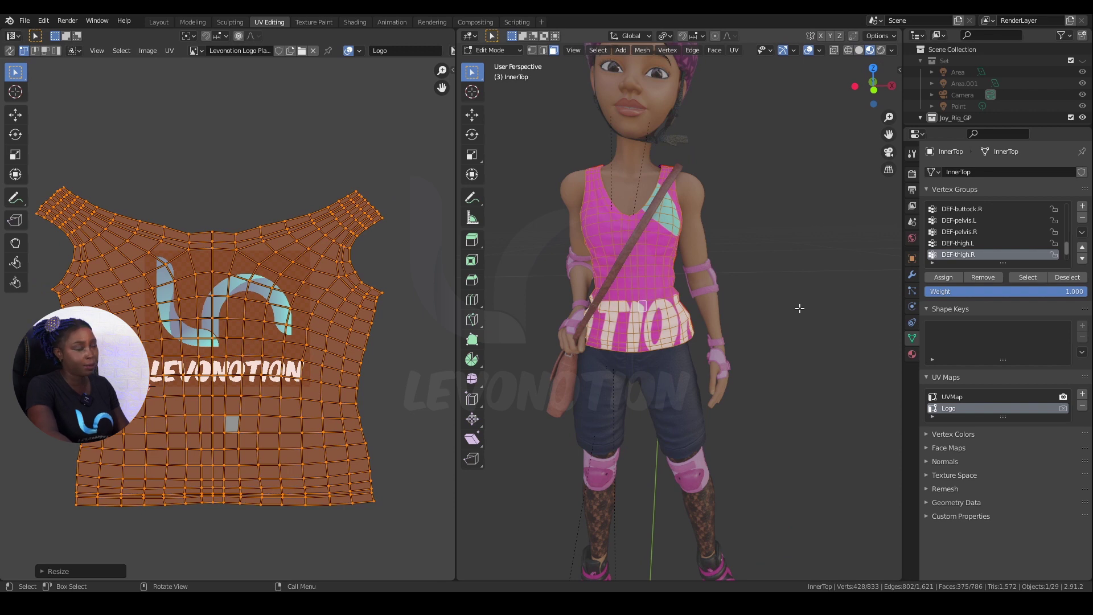
pyautogui.press('Tab')
pyautogui.click(344, 24)
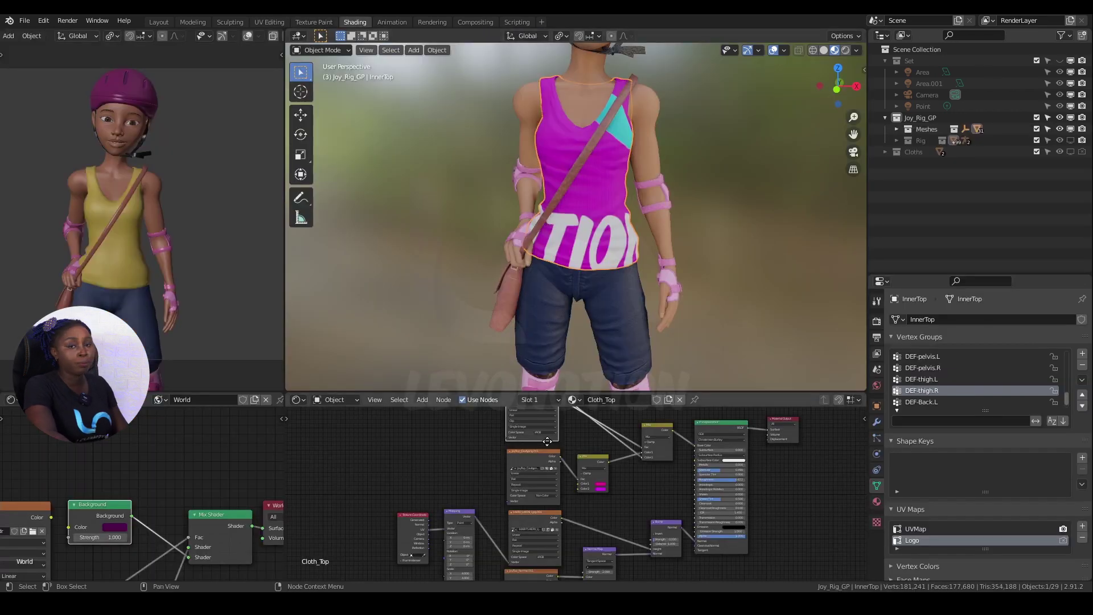
# - Examine the Cloth_Top texture nodes, including the Mapping node that feeds the bump texture
pyautogui.scroll(3, 546, 473)
pyautogui.moveTo(532, 435); pyautogui.dragTo(534, 424)
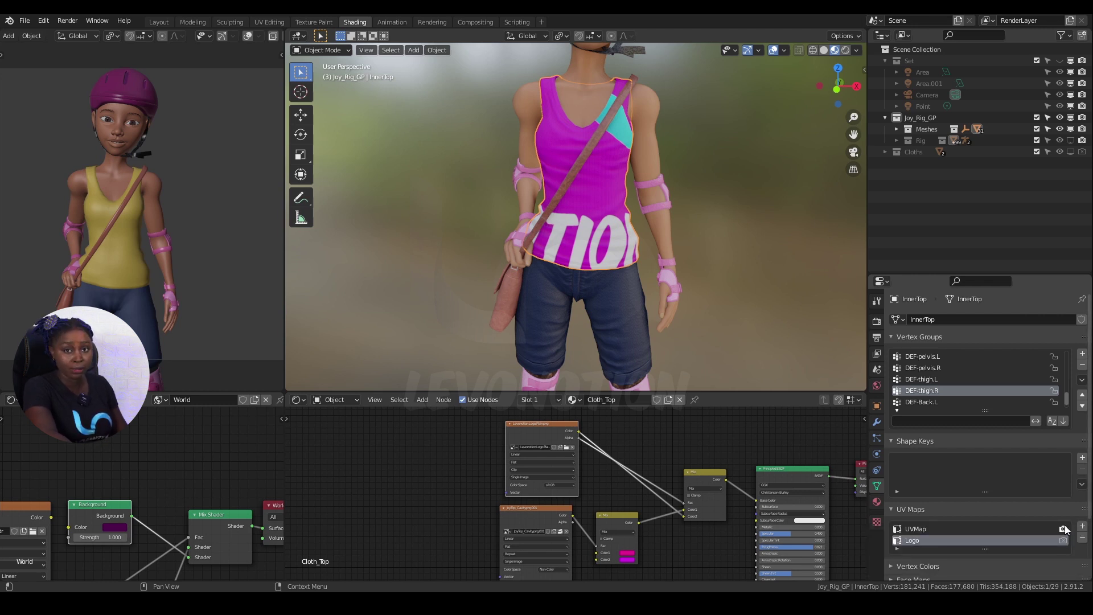
pyautogui.scroll(-5, 484, 504)
pyautogui.moveTo(489, 530); pyautogui.dragTo(507, 451, button='middle')
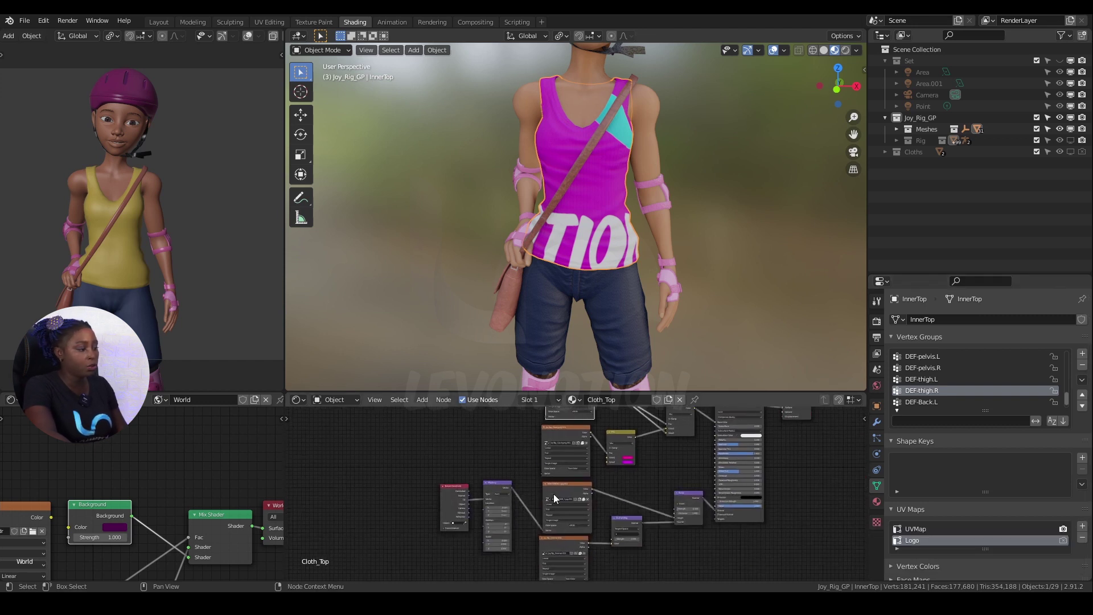
pyautogui.moveTo(563, 553); pyautogui.dragTo(564, 473, button='middle')
pyautogui.scroll(3, 580, 489)
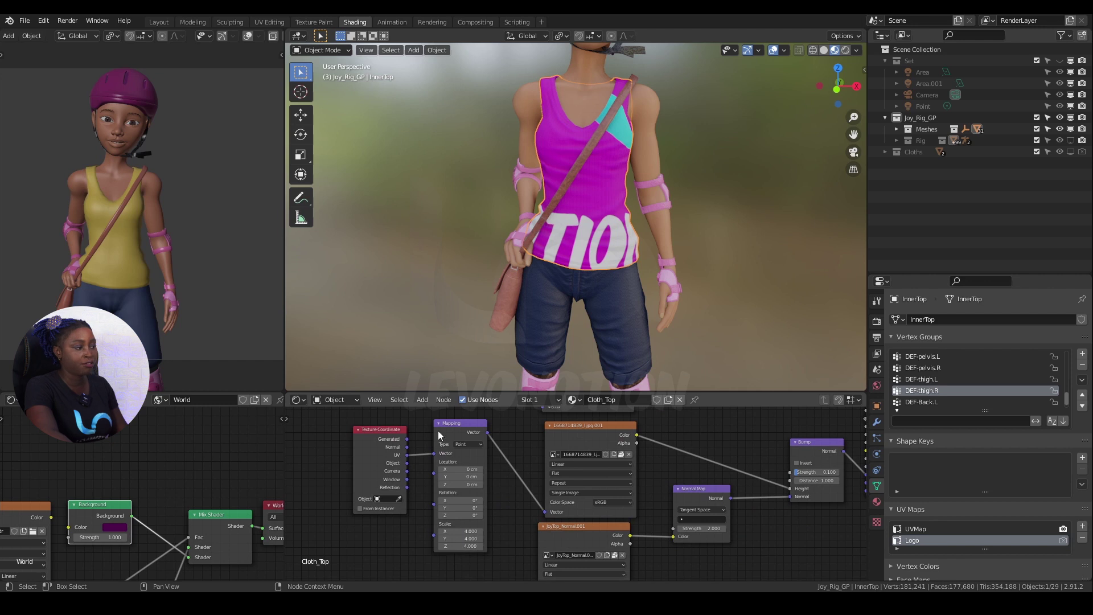
pyautogui.moveTo(449, 428); pyautogui.dragTo(459, 425)
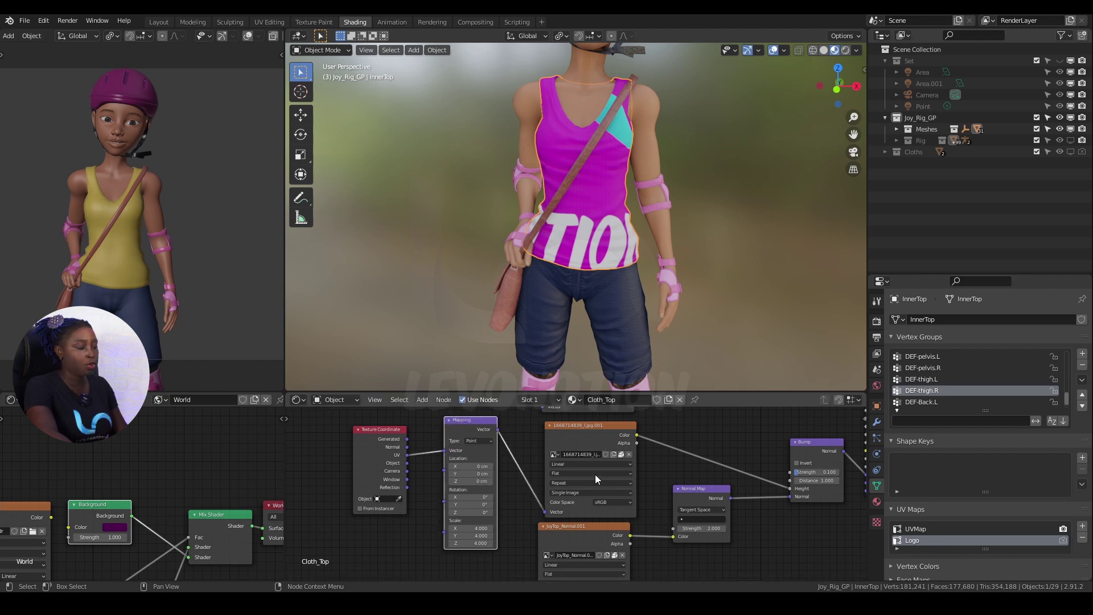
pyautogui.scroll(-3, 596, 473)
pyautogui.moveTo(595, 474)
pyautogui.mouseDown(button='middle')
pyautogui.moveTo(585, 421)
pyautogui.moveTo(603, 571)
pyautogui.moveTo(602, 421)
pyautogui.moveTo(604, 478)
pyautogui.mouseUp(button='middle')
# - Try Logo as the UV map used for rendering, inspect the top from the front and side, and switch back to UVMap
pyautogui.click(947, 527)
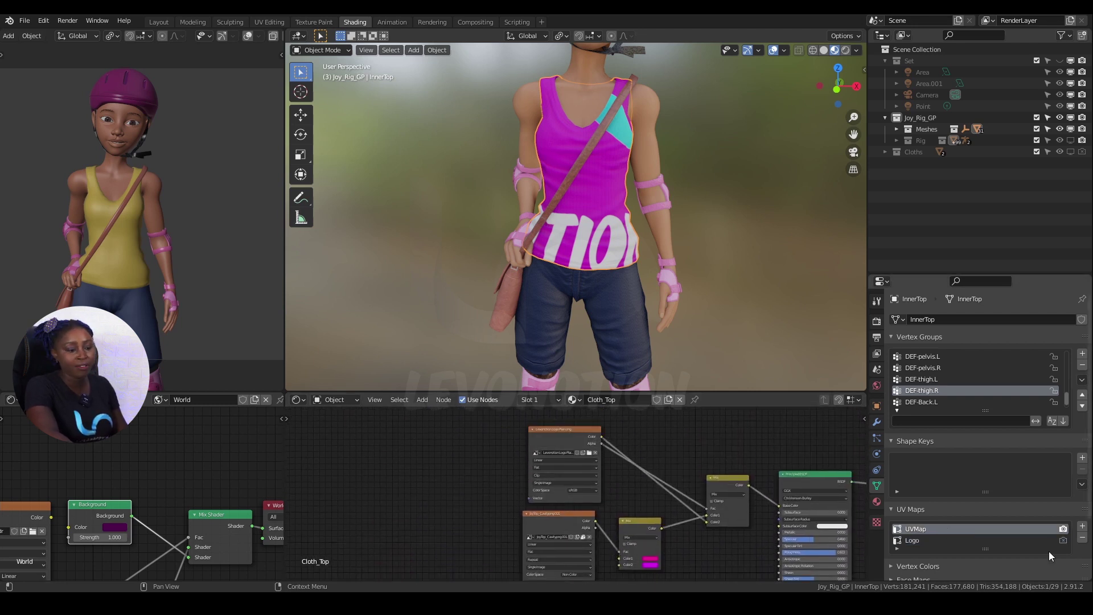
pyautogui.click(1063, 540)
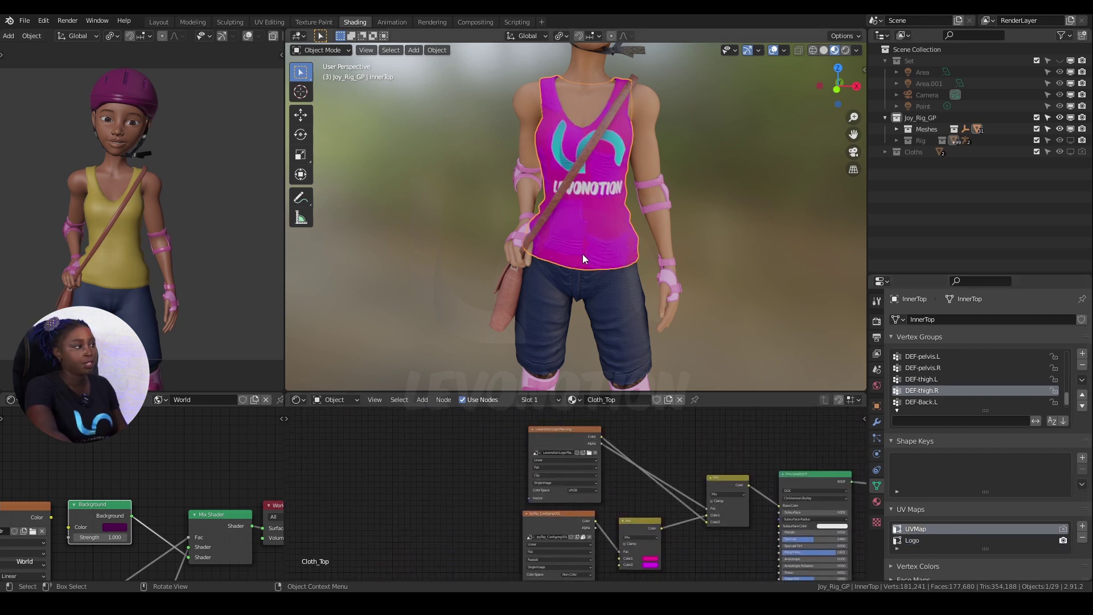
pyautogui.moveTo(582, 254); pyautogui.dragTo(575, 176, button='middle')
pyautogui.scroll(-1, 641, 414)
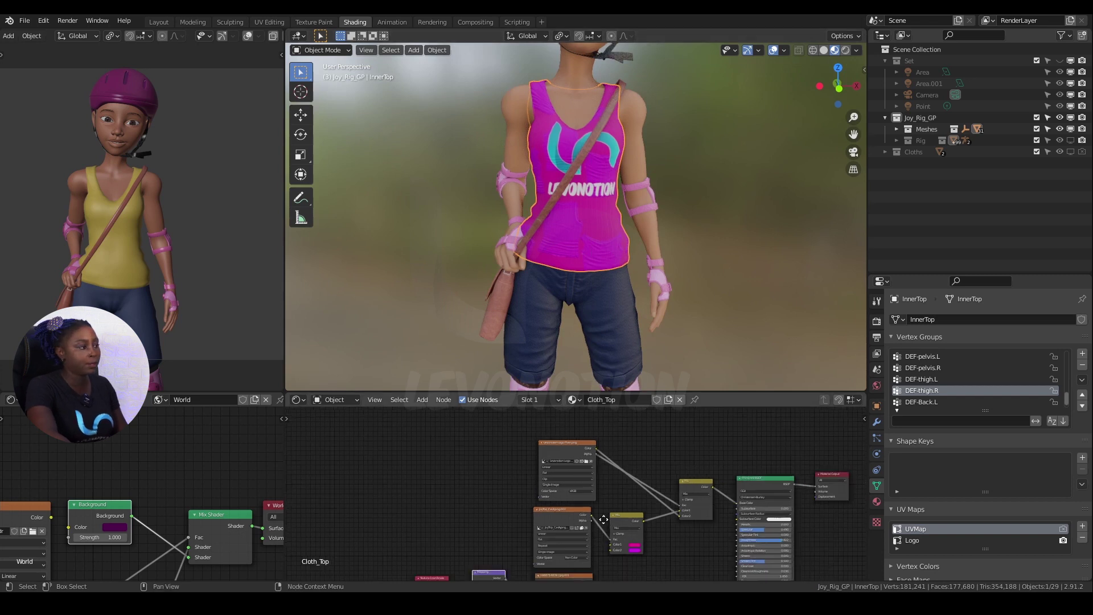
pyautogui.moveTo(576, 522); pyautogui.dragTo(577, 459, button='middle')
pyautogui.moveTo(456, 129); pyautogui.dragTo(531, 186, button='middle')
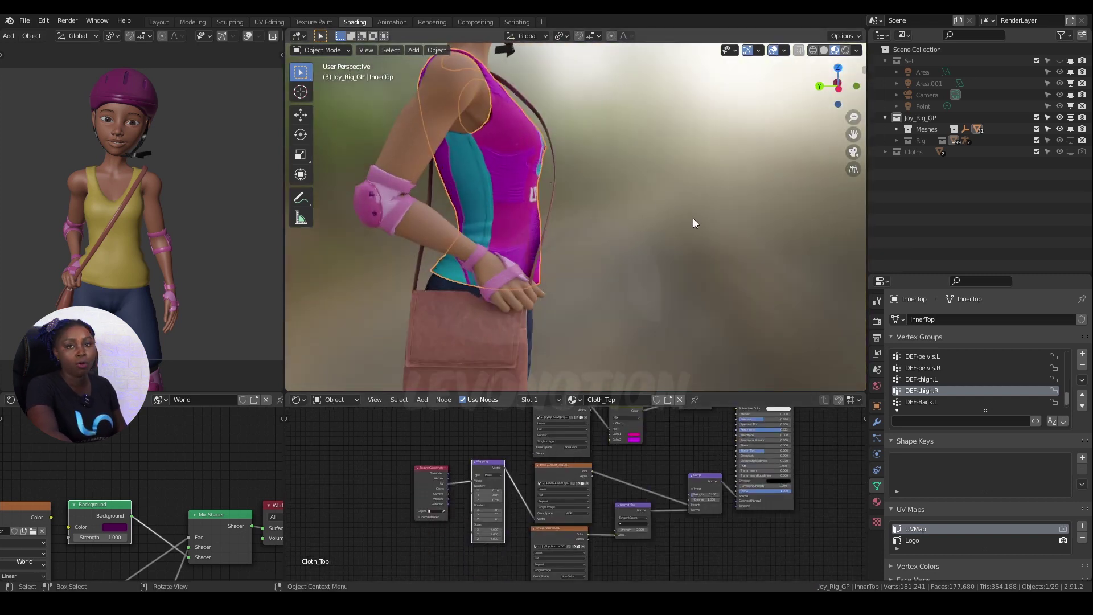
pyautogui.moveTo(692, 217); pyautogui.dragTo(533, 220, button='middle')
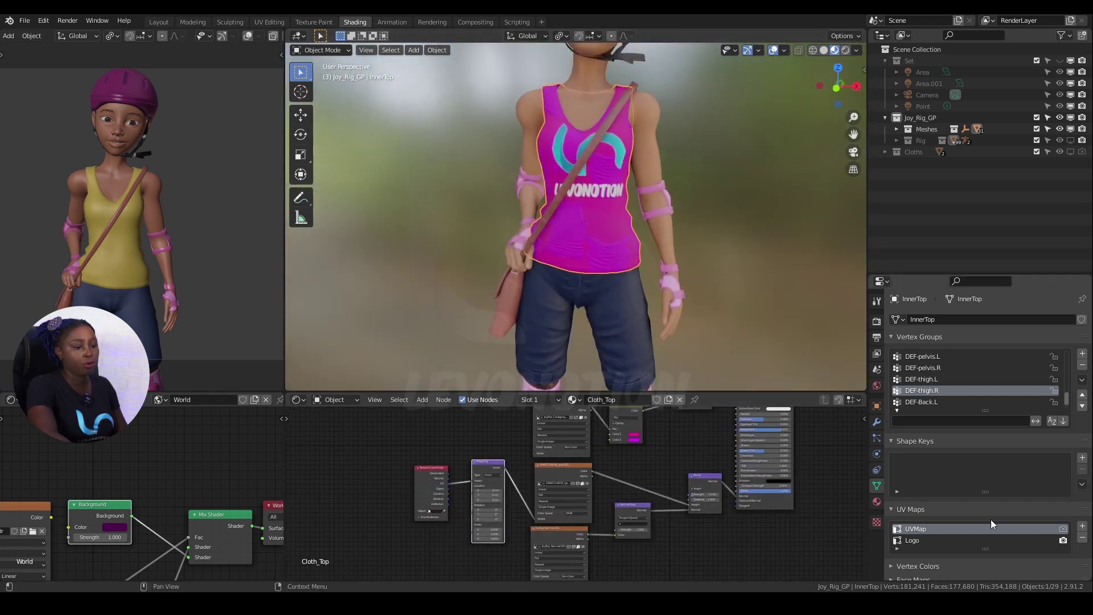
pyautogui.click(1062, 528)
# - Add connected Mapping and Texture Coordinate nodes to the Levonotion logo texture
pyautogui.moveTo(516, 435); pyautogui.dragTo(522, 538, button='middle')
pyautogui.moveTo(576, 442); pyautogui.dragTo(571, 442)
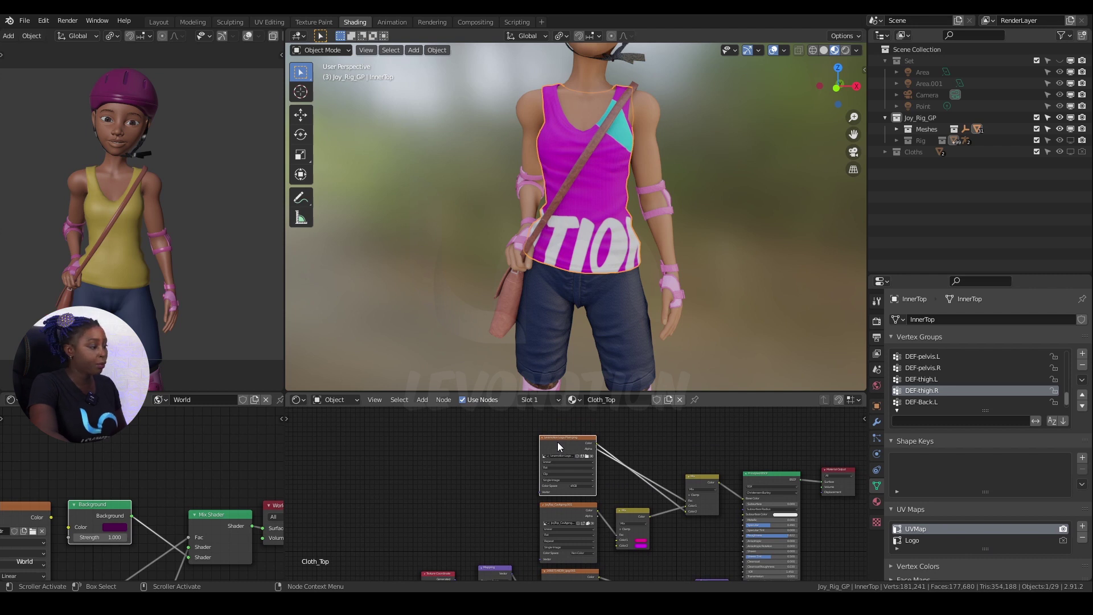
pyautogui.moveTo(566, 444); pyautogui.dragTo(568, 447)
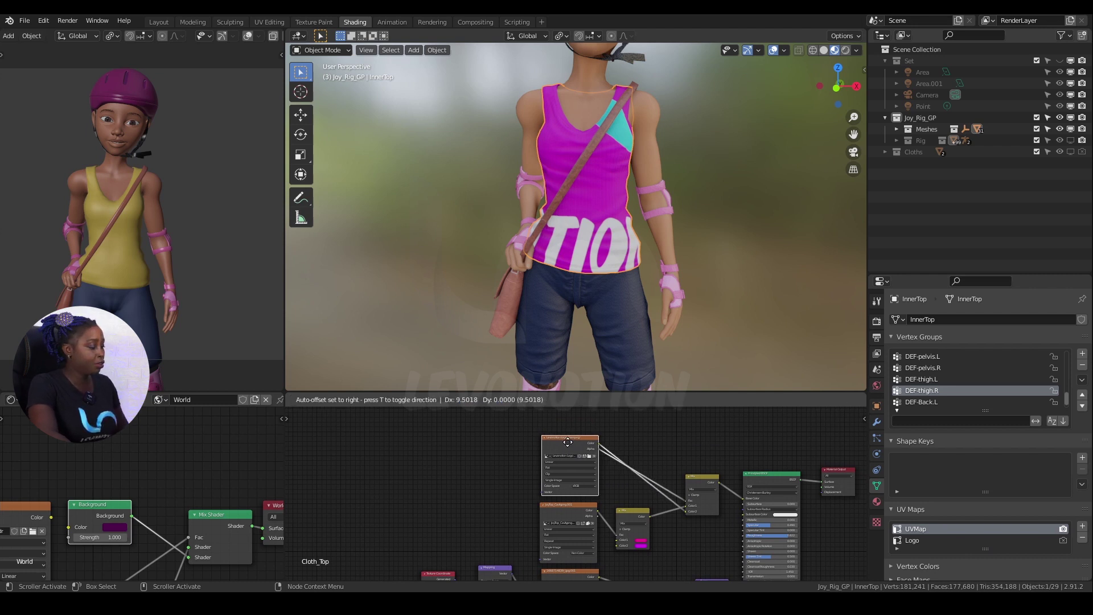
pyautogui.hotkey('ctrl', 't')
pyautogui.scroll(3, 440, 457)
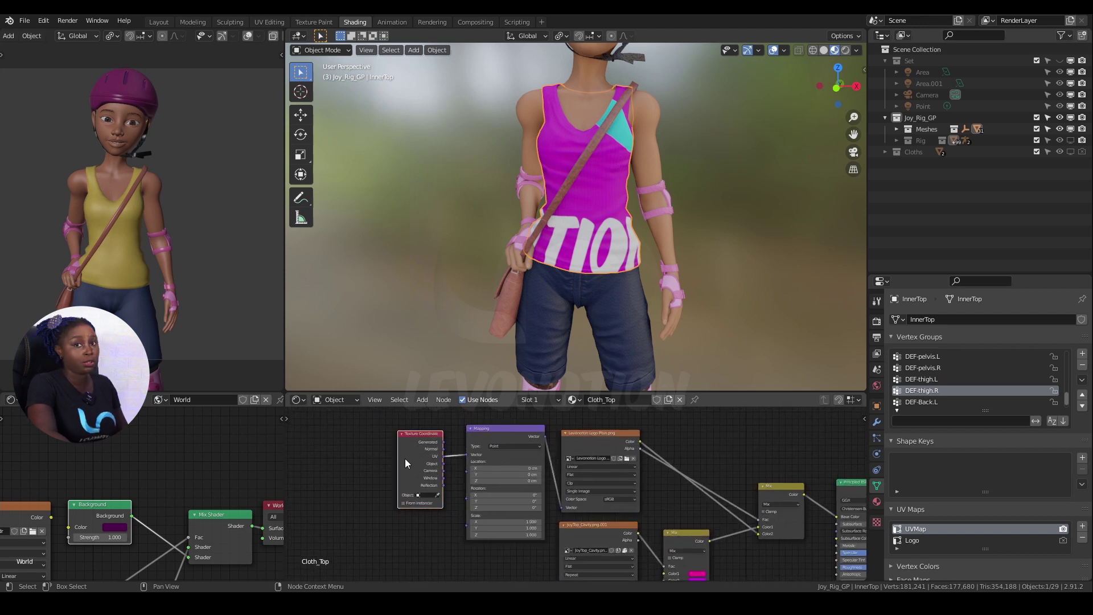
# - Delete the logo texture's Texture Coordinate node and add a UV Map node in its place
pyautogui.press('x')
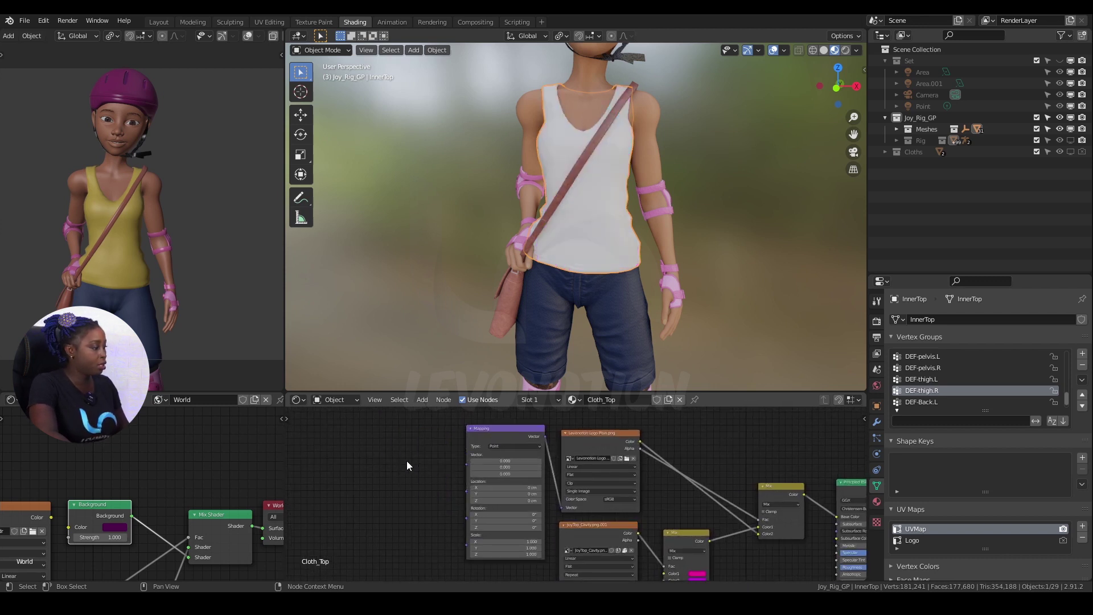
pyautogui.hotkey('shift', 'a')
pyautogui.click(367, 402)
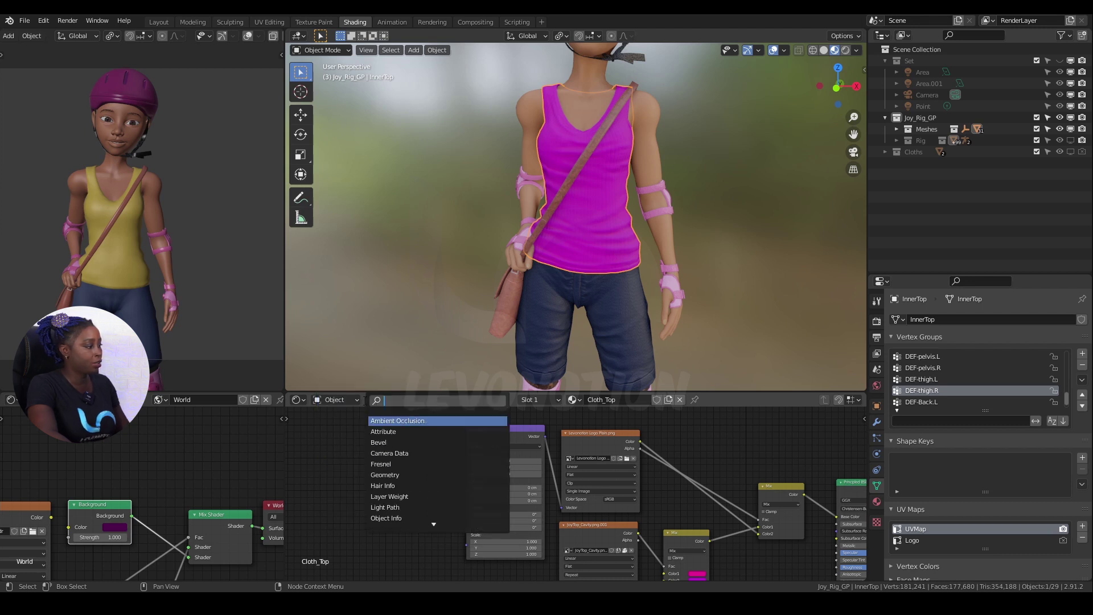
pyautogui.write('uv')
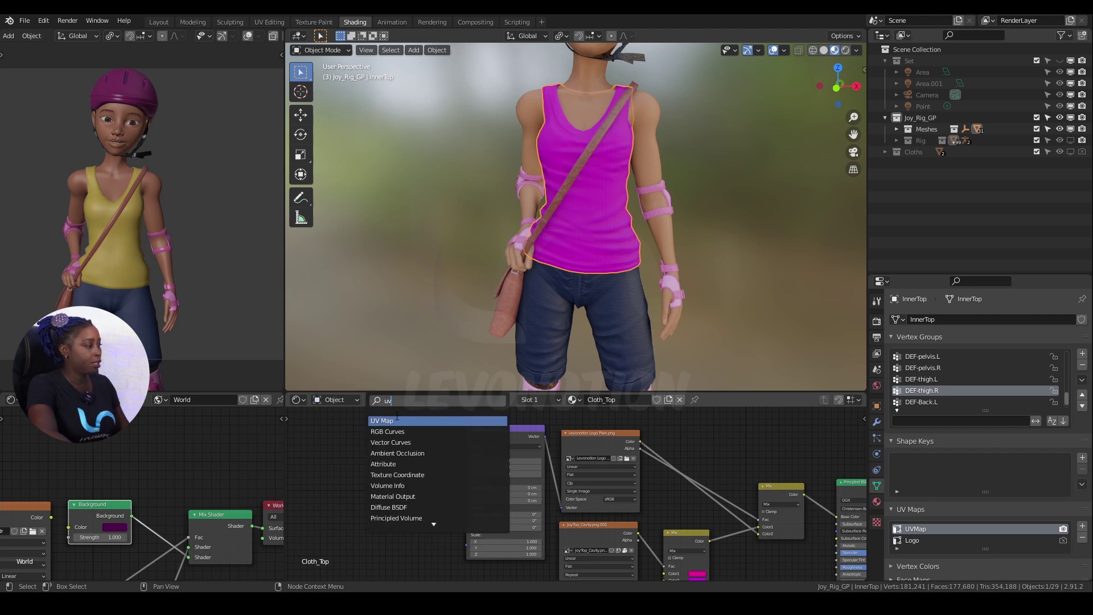
pyautogui.click(395, 421)
pyautogui.click(431, 540)
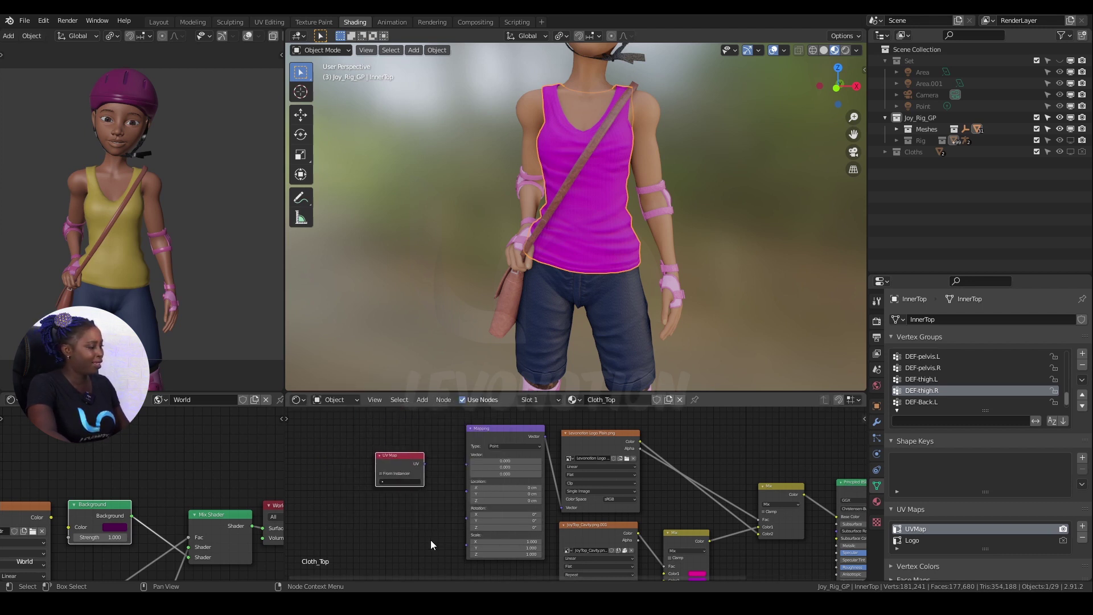
# - Add a second UV Map input node beside the first one and delete it
pyautogui.hotkey('shift', 'a')
pyautogui.moveTo(380, 535)
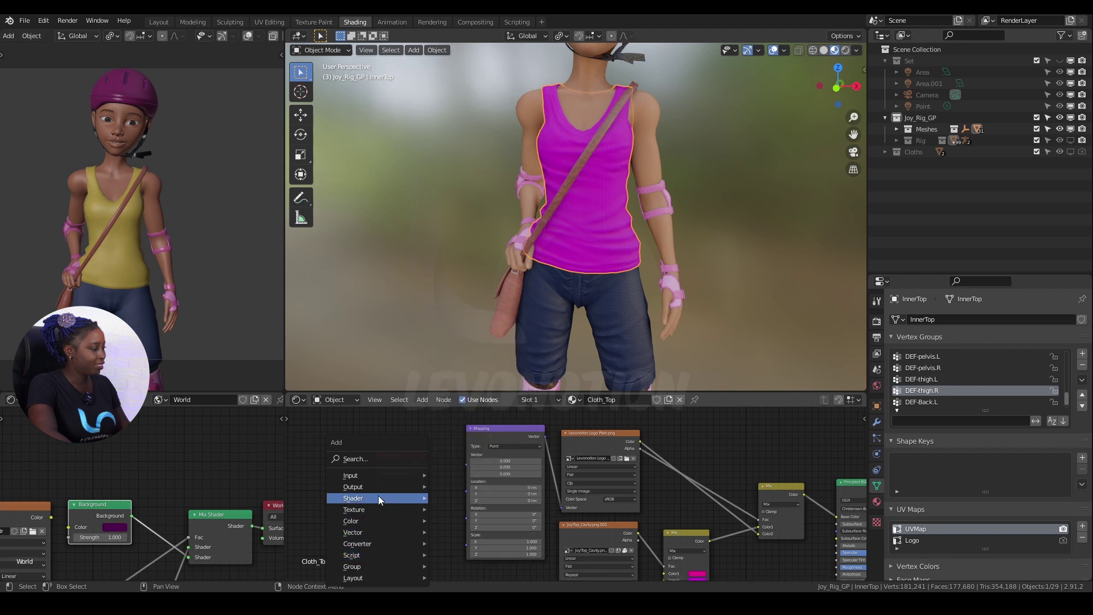
pyautogui.moveTo(380, 470)
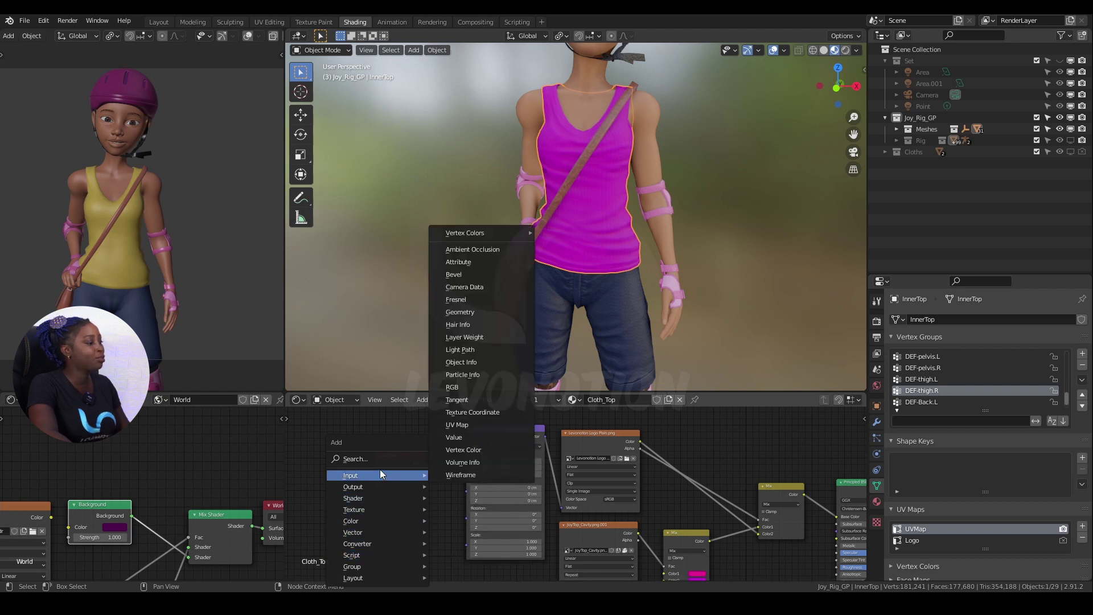
pyautogui.click(466, 424)
pyautogui.click(325, 443)
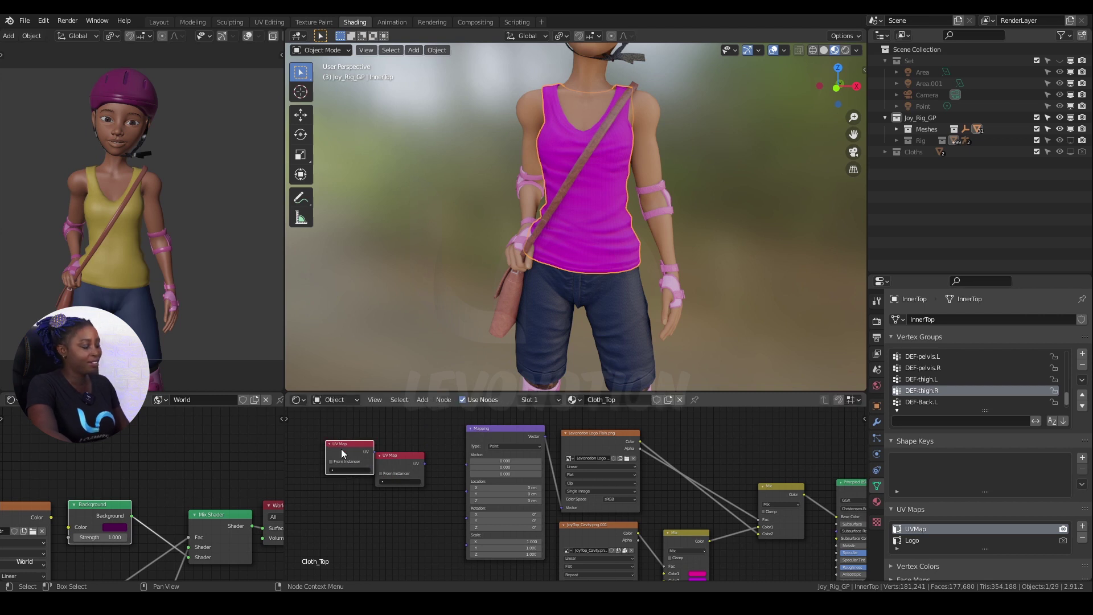
pyautogui.press('x')
# - Connect the UV Map node to the logo Mapping node's Vector input, set it to the Logo map, and check the top
pyautogui.moveTo(402, 465); pyautogui.dragTo(469, 462)
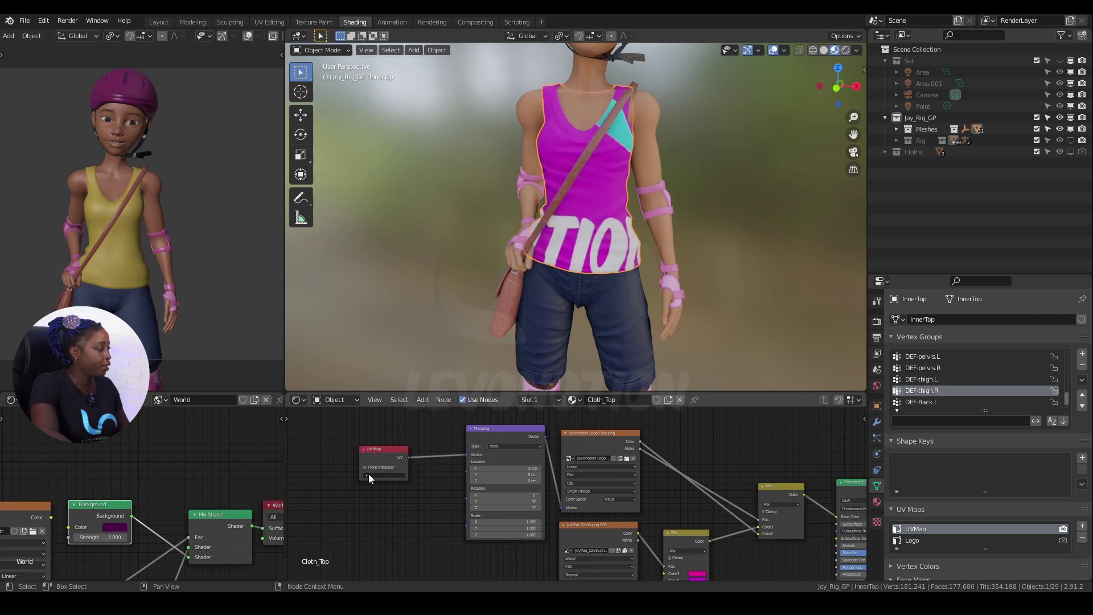
pyautogui.click(381, 492)
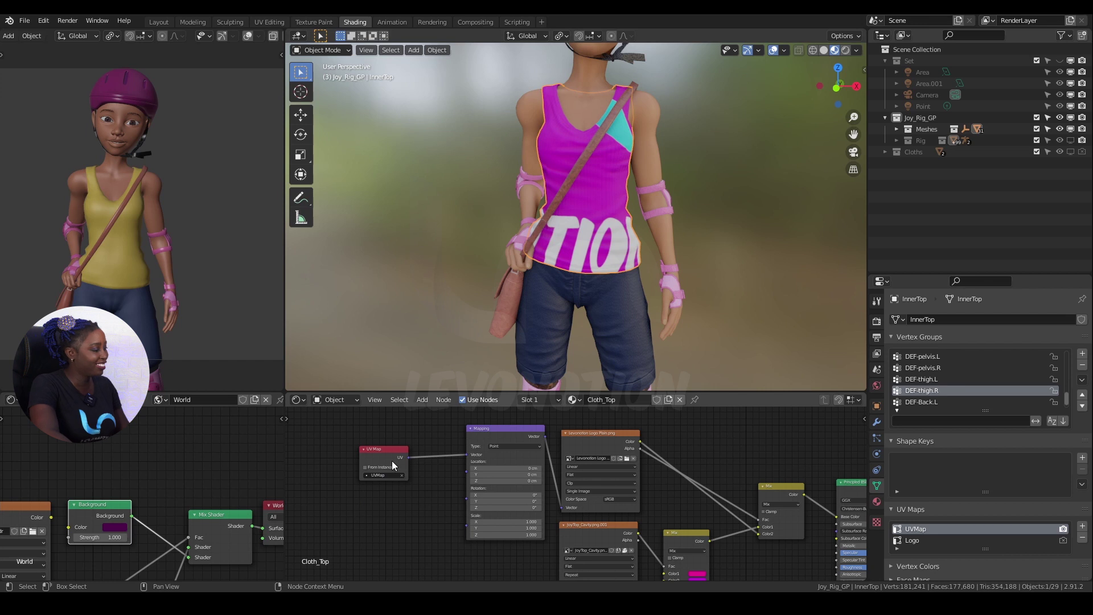
pyautogui.click(381, 475)
pyautogui.click(370, 486)
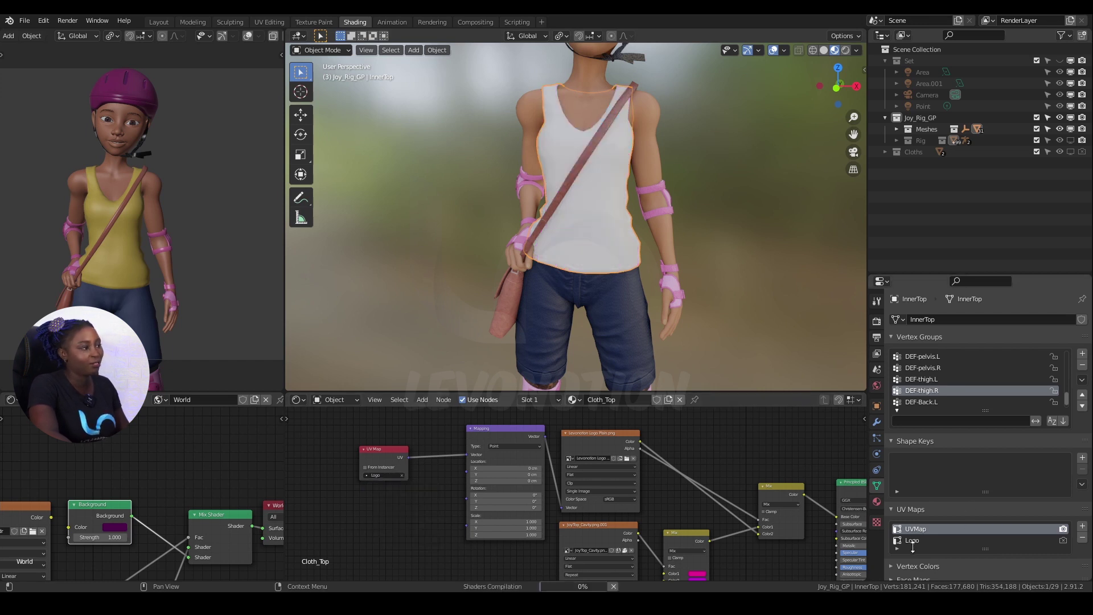
pyautogui.moveTo(605, 188); pyautogui.dragTo(605, 175, button='middle')
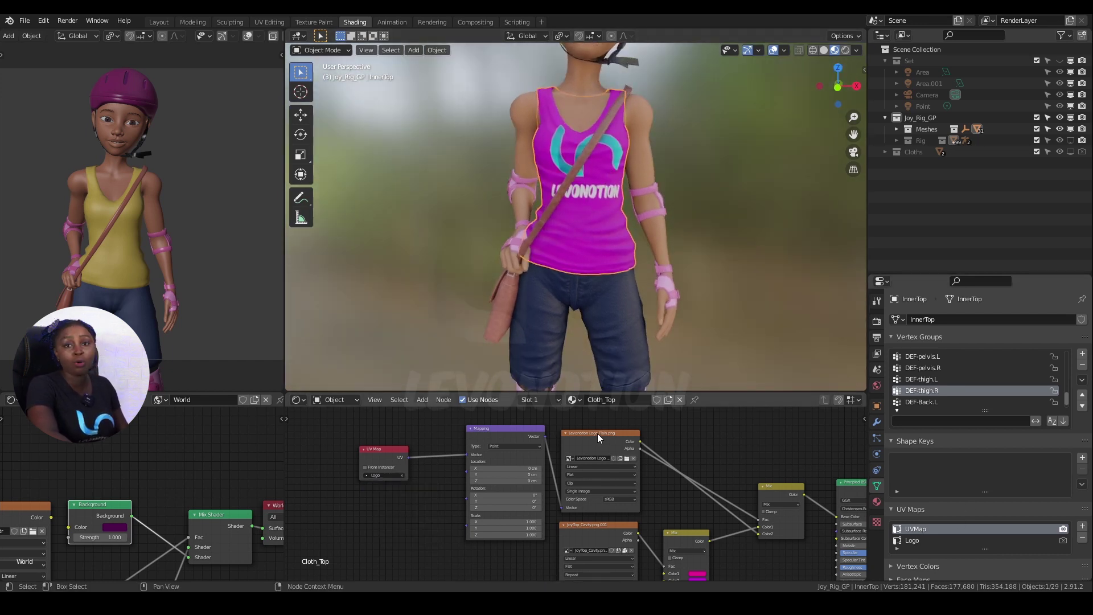
pyautogui.moveTo(598, 434); pyautogui.dragTo(599, 430)
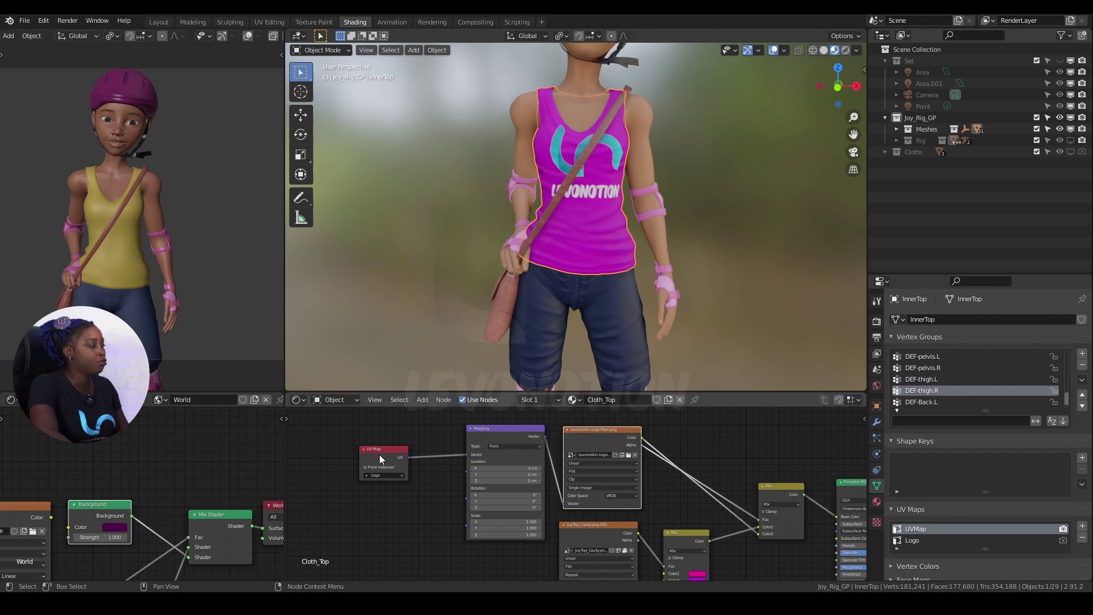
pyautogui.moveTo(379, 454); pyautogui.dragTo(382, 454)
# - Switch to the UV Editing workspace and select all linked faces of the top's back piece
pyautogui.moveTo(625, 181); pyautogui.dragTo(571, 175, button='middle')
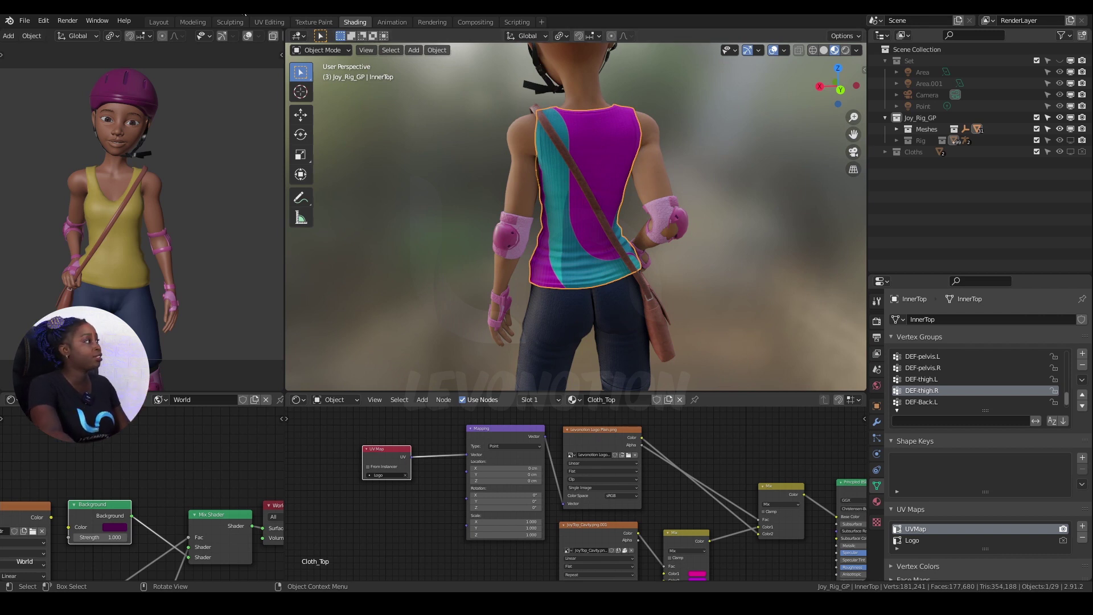
pyautogui.click(269, 21)
pyautogui.moveTo(501, 307); pyautogui.dragTo(683, 292, button='middle')
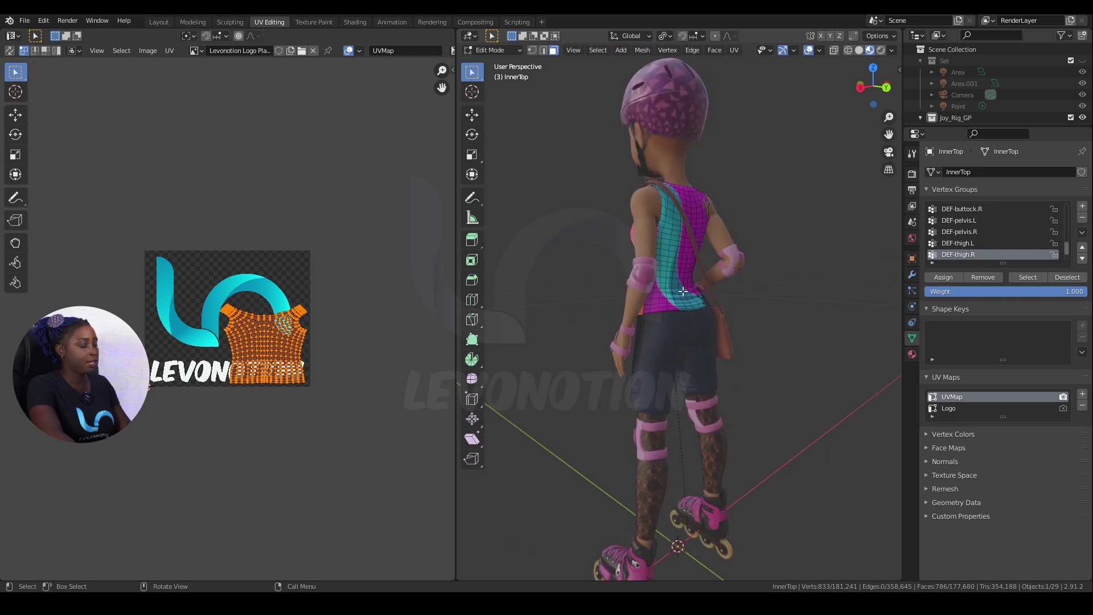
pyautogui.click(670, 281)
pyautogui.hotkey('ctrl', 'l')
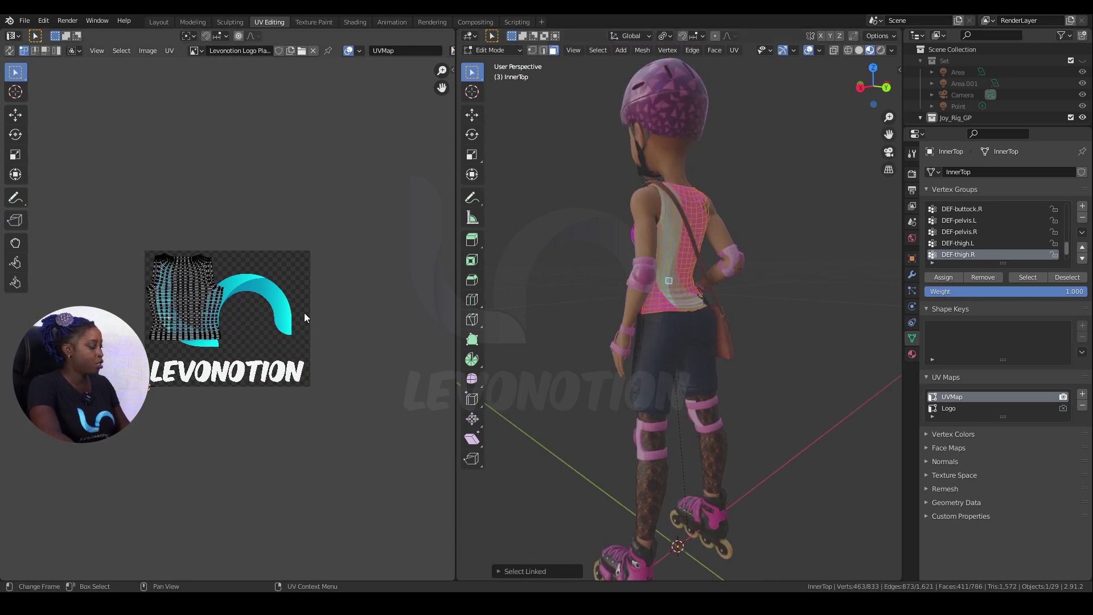
# - Try to move the back piece's UV island above the logo image in the UVMap layout
pyautogui.press('a')
pyautogui.press('g')
pyautogui.click(277, 265)
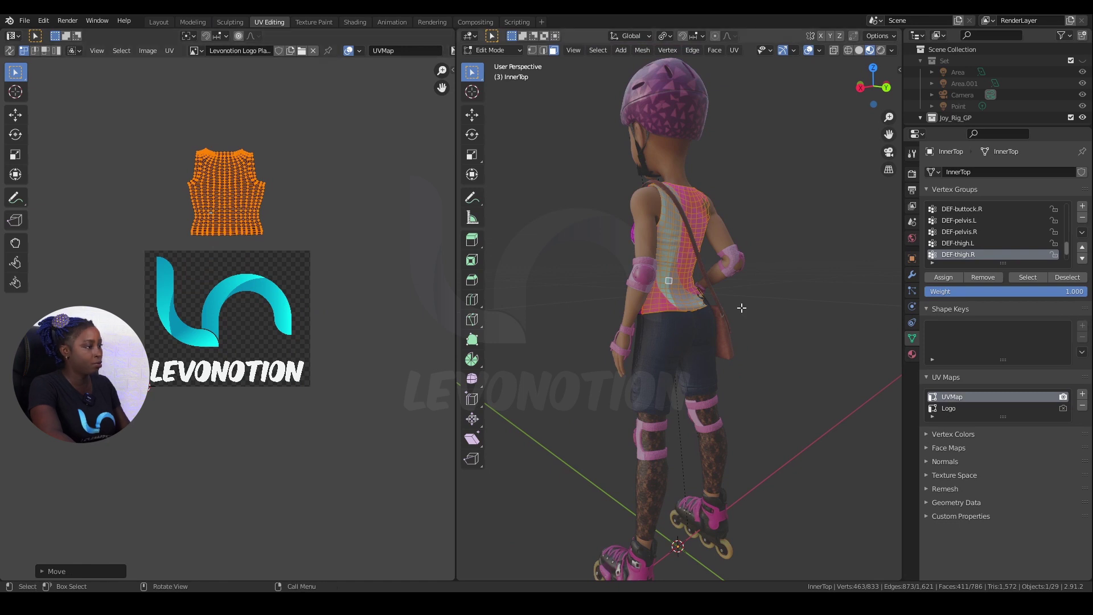
pyautogui.hotkey('ctrl', 'Tab')
pyautogui.click(622, 295)
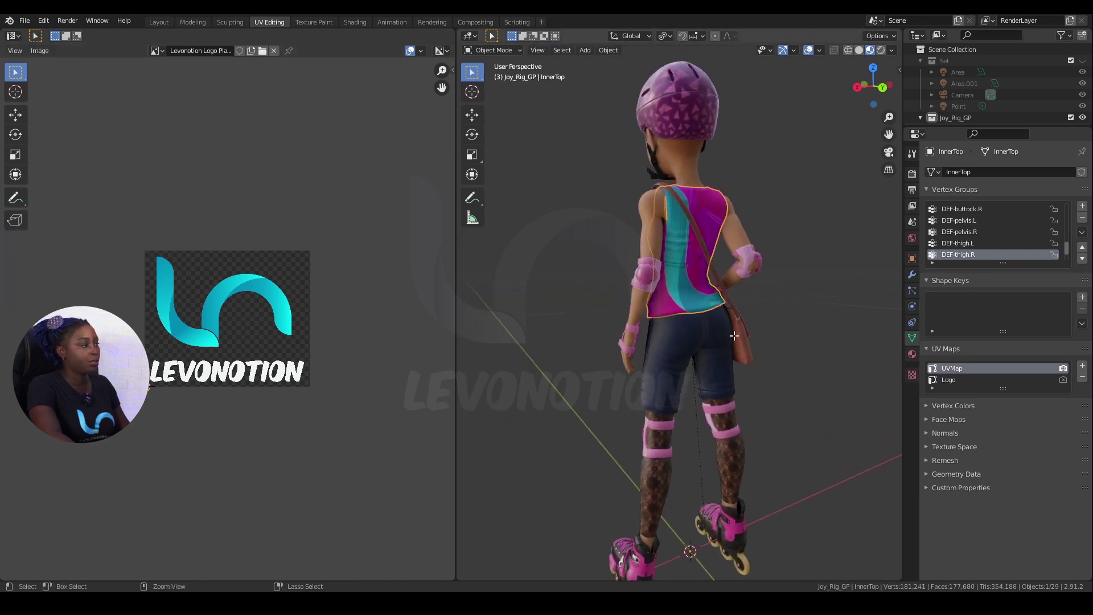
pyautogui.press('Tab')
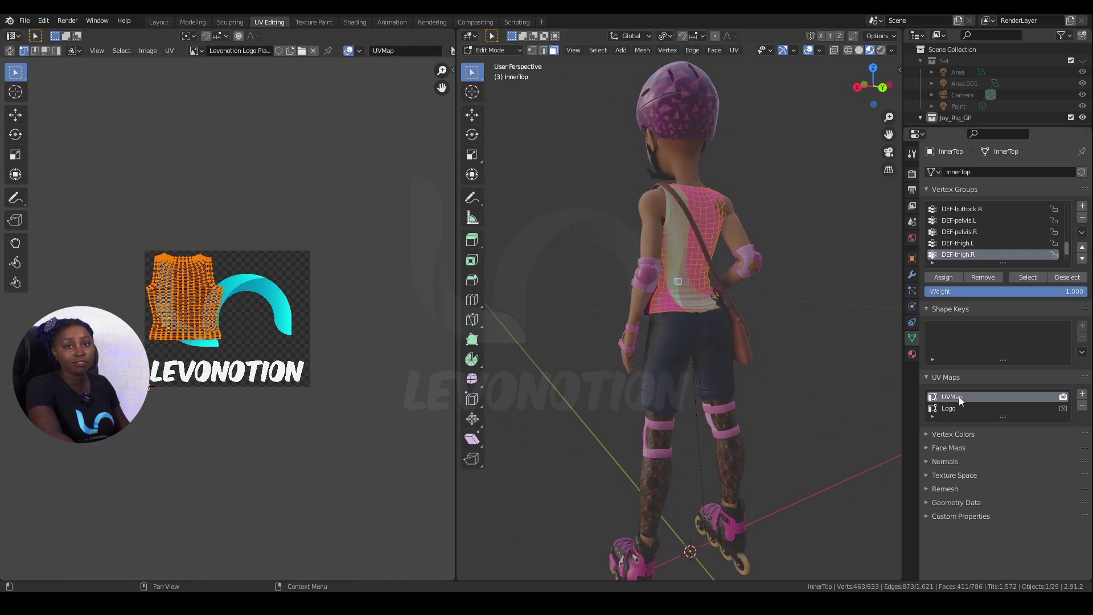
# - Move the back piece's island off the logo image in the Logo UV map and return to the Shading workspace in Object Mode
pyautogui.click(950, 410)
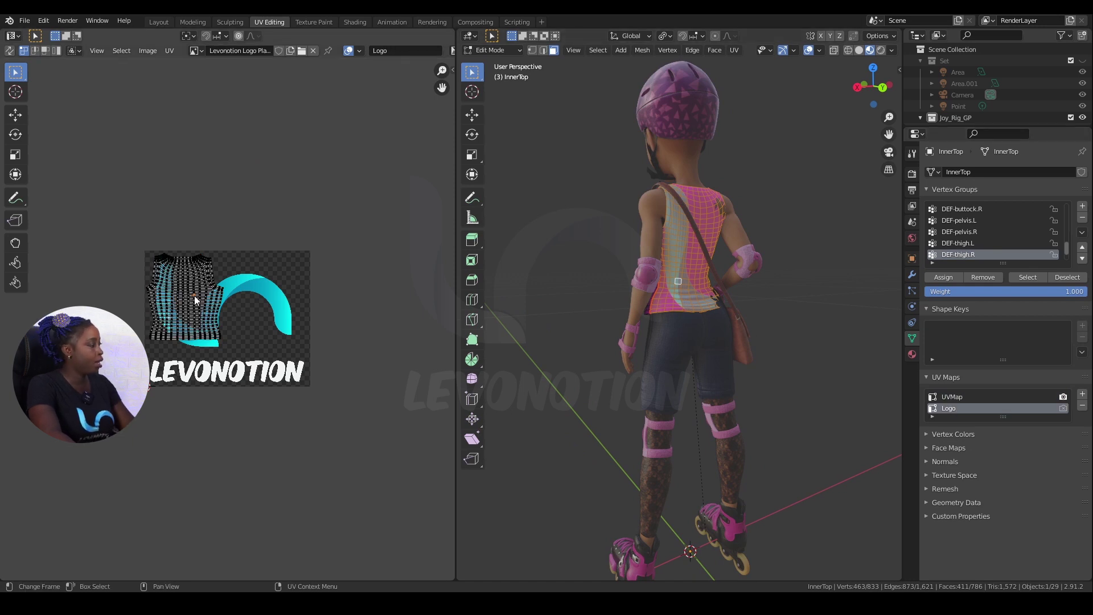
pyautogui.press('l')
pyautogui.press('g')
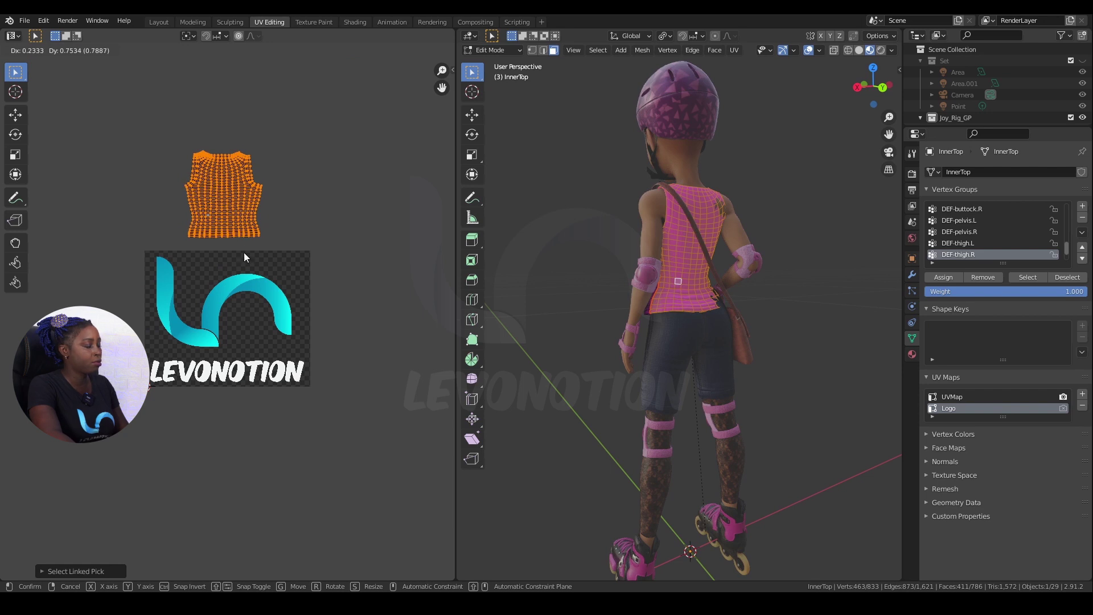
pyautogui.click(243, 251)
pyautogui.hotkey('ctrl', 'Tab')
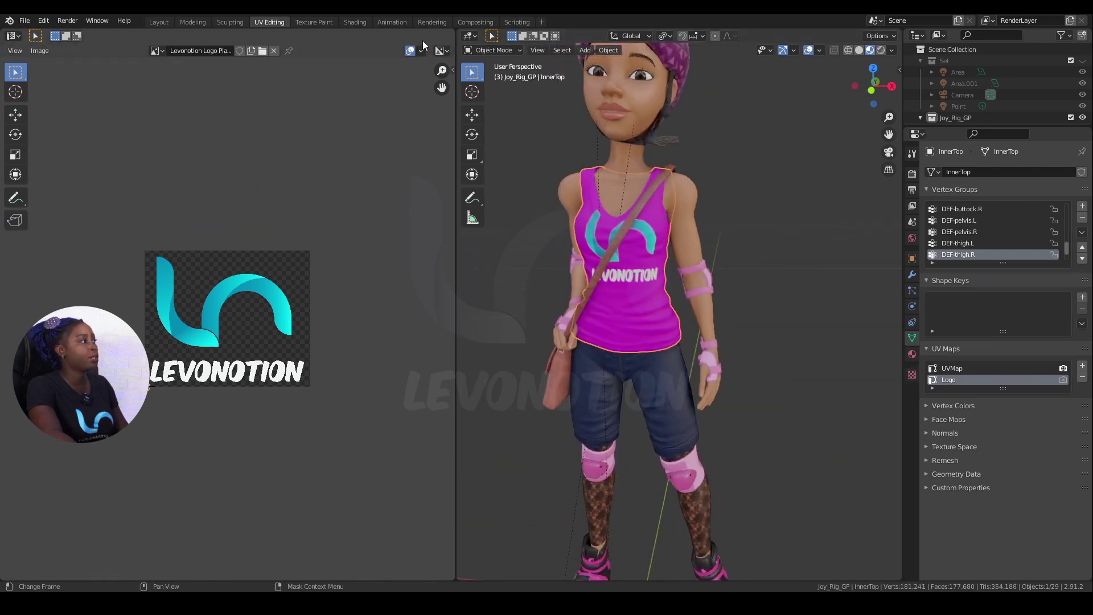
pyautogui.click(355, 22)
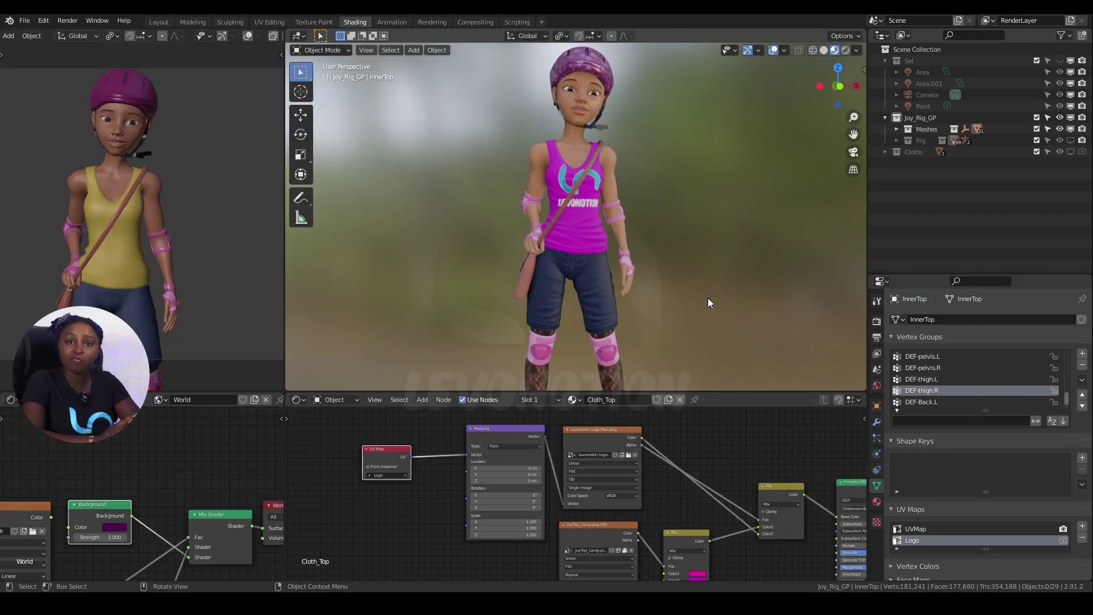